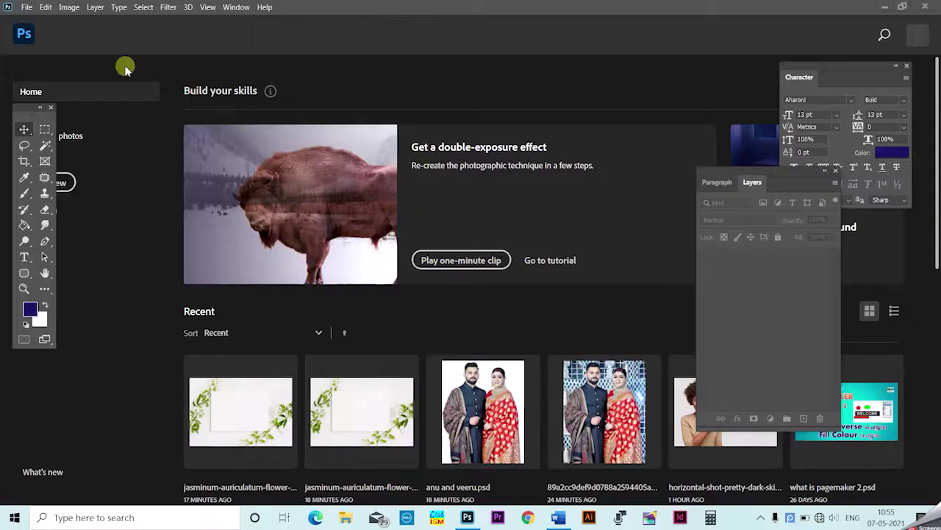
- Create a blank 15 × 20 cm document at 300 pixels per inch
left_click(33, 9)
left_click(53, 24)
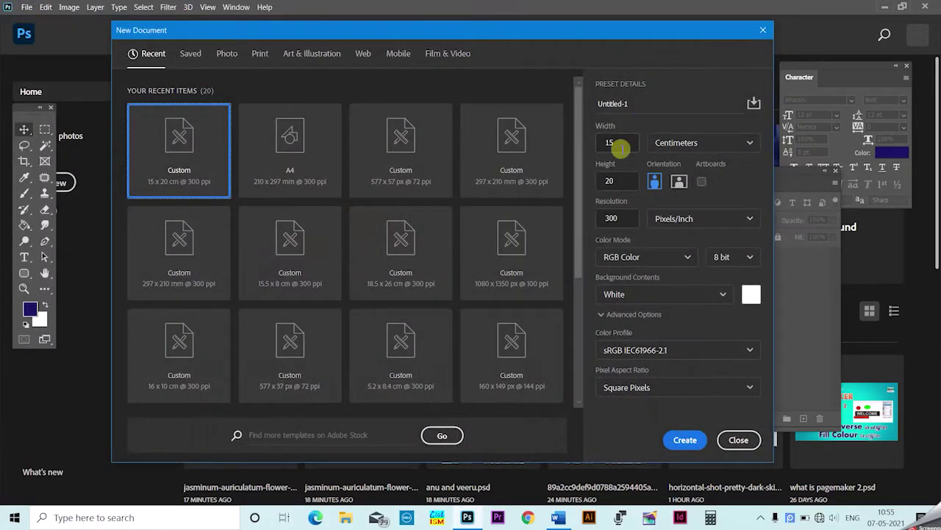
left_click(619, 141)
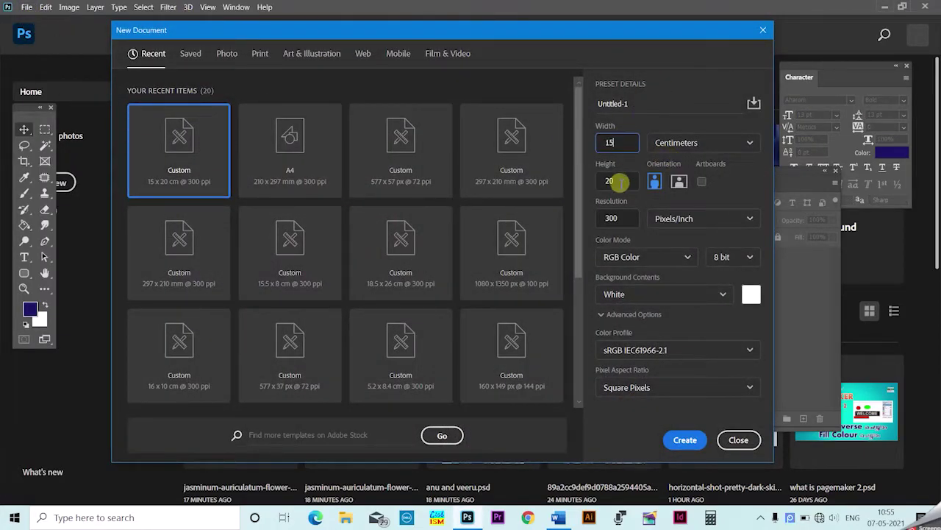
double_click(620, 181)
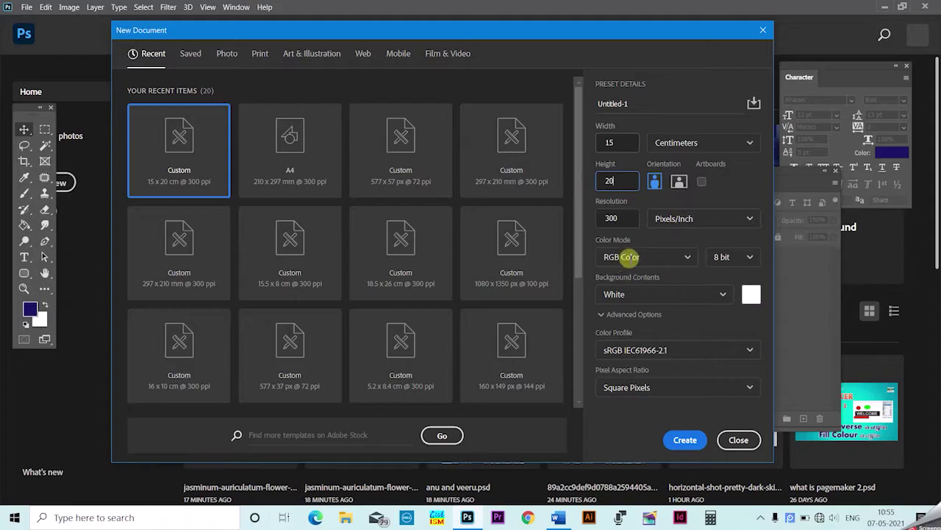
left_click(684, 440)
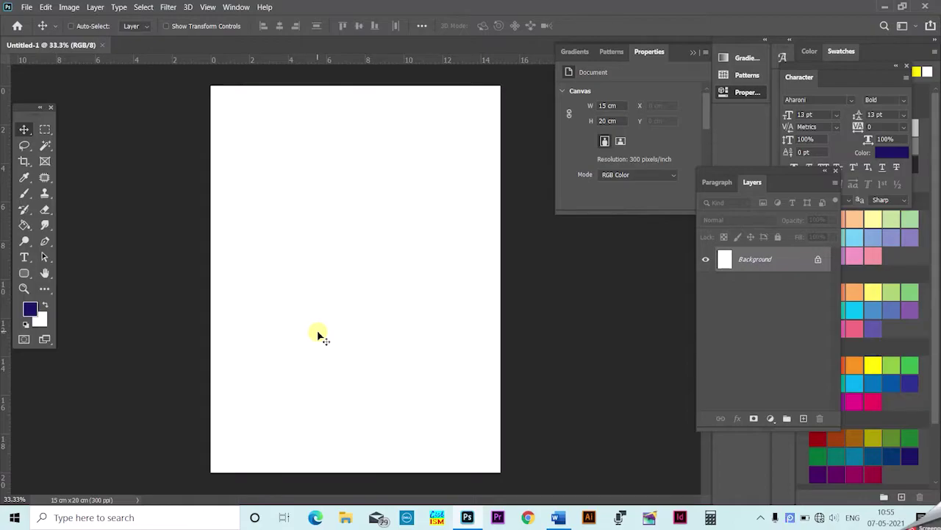
- Copy the anu and veeru.psd couple layer into Untitled-1, closing the source without saving
key("ctrl+o")
left_click(149, 88)
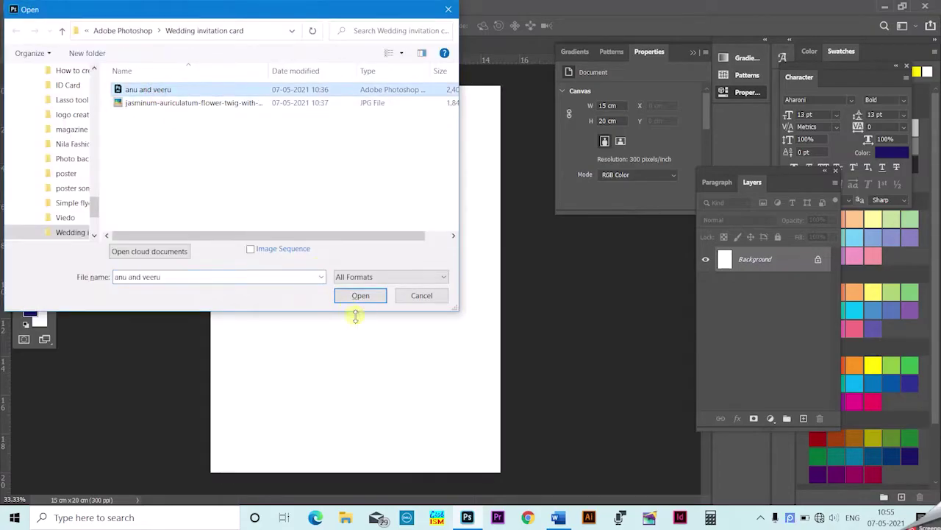
left_click(361, 295)
left_click_drag(271, 232, 274, 234)
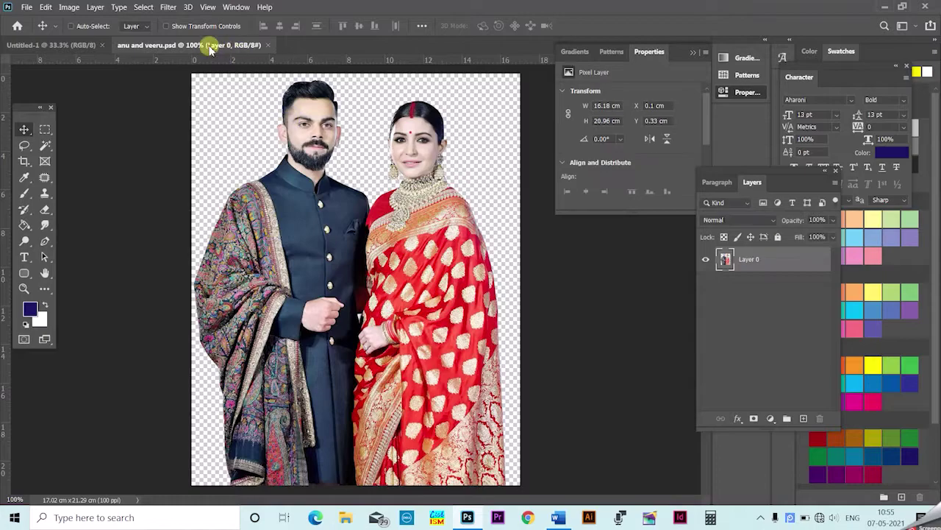
left_click_drag(210, 45, 214, 61)
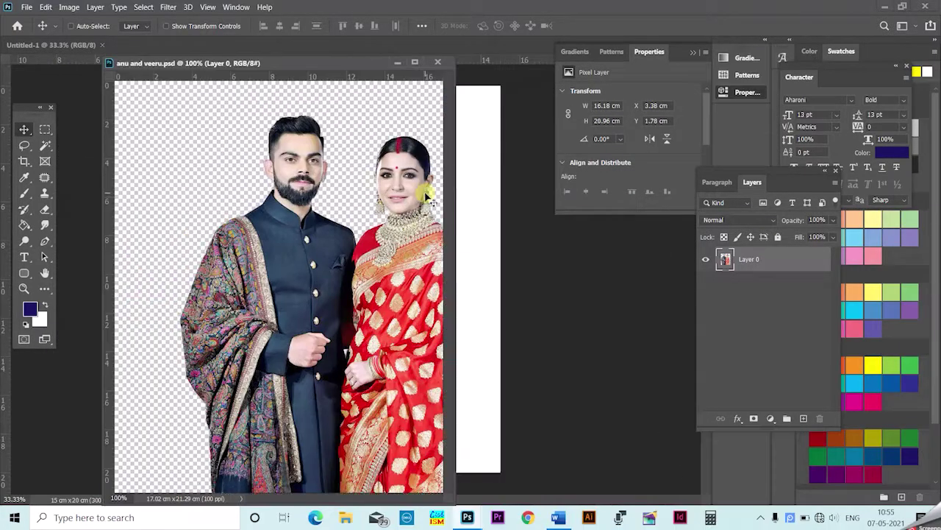
left_click_drag(366, 63, 210, 72)
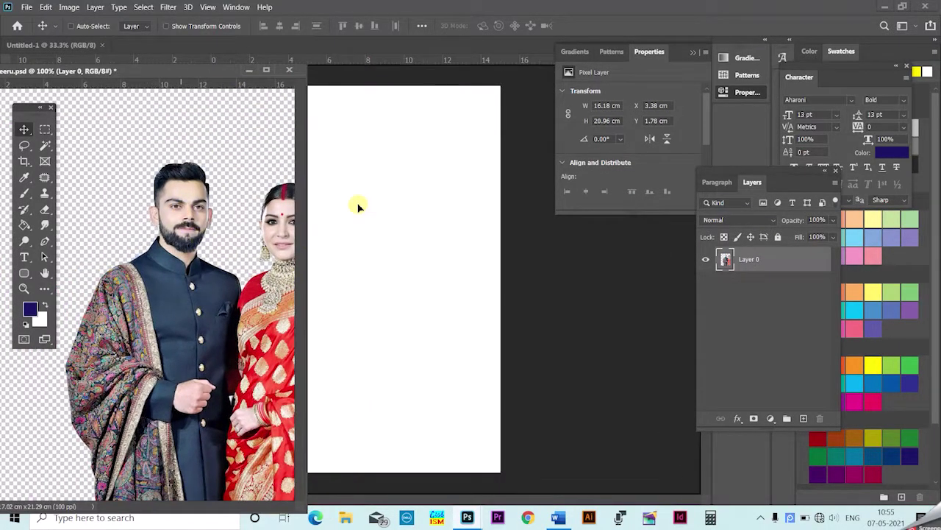
mouse_move(149, 174)
left_mouse_down()
mouse_move(359, 204)
mouse_move(360, 293)
left_mouse_up()
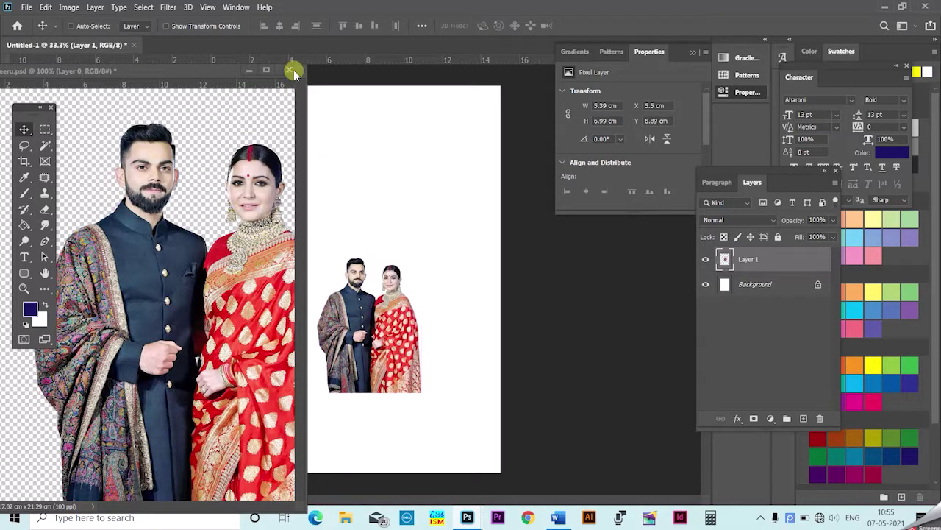
left_click(289, 69)
left_click(481, 202)
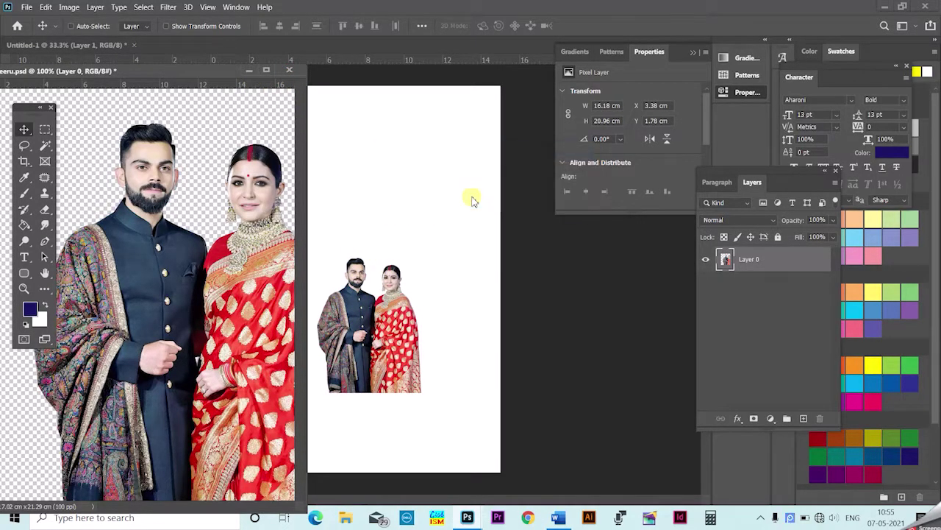
- Move the couple lower on the page and enlarge them to about 140%
mouse_move(370, 334)
left_mouse_down()
mouse_move(345, 404)
mouse_move(372, 315)
left_mouse_up()
key("ctrl+t")
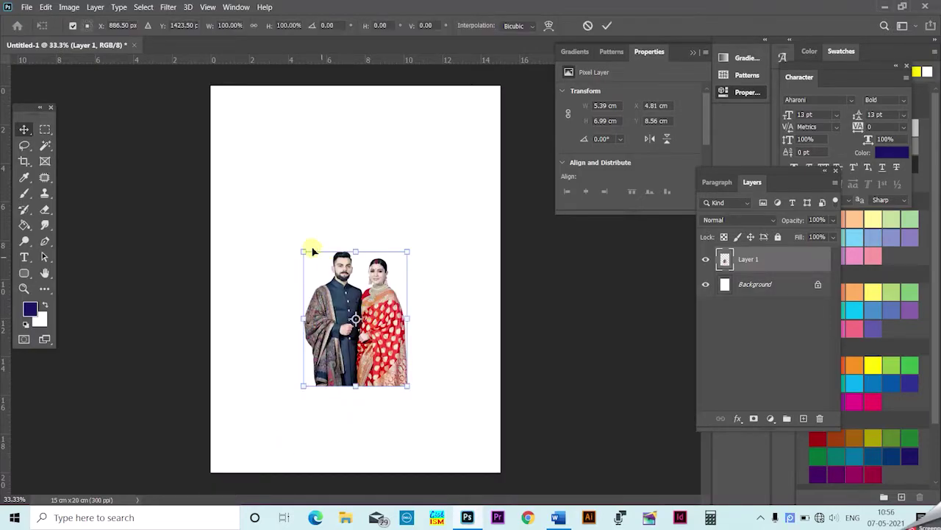
left_click_drag(305, 250, 276, 215)
left_click_drag(419, 213, 421, 194)
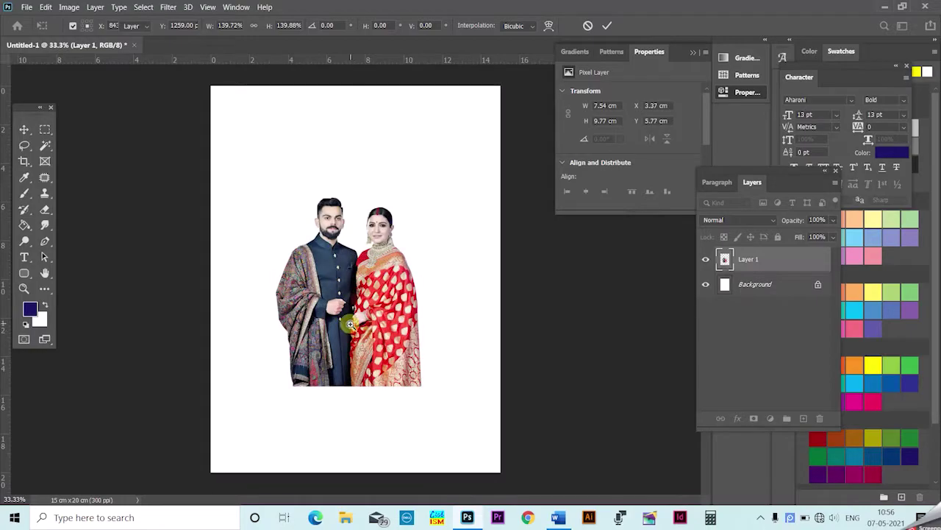
key("Return")
scroll(353, 324, "up", 2)
left_click(69, 7)
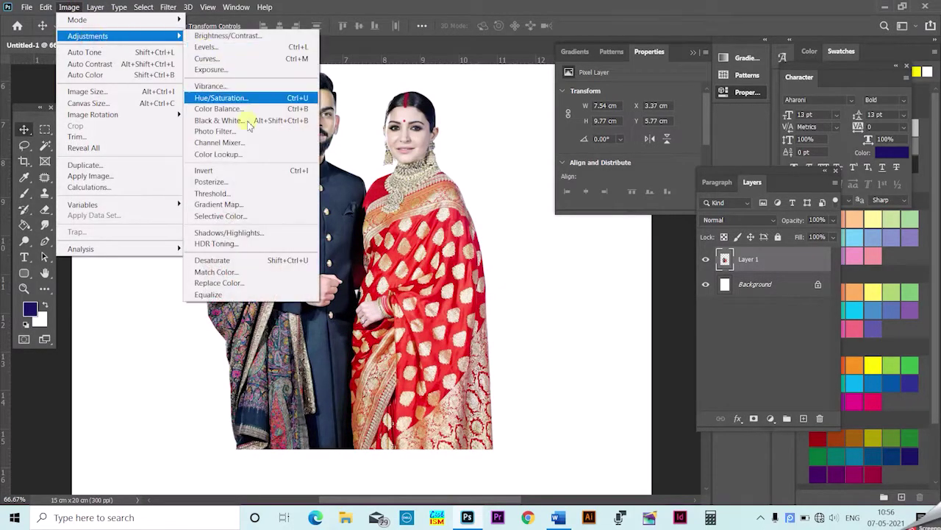
- Apply a Posterize adjustment at 8 levels to the couple layer
left_click(238, 201)
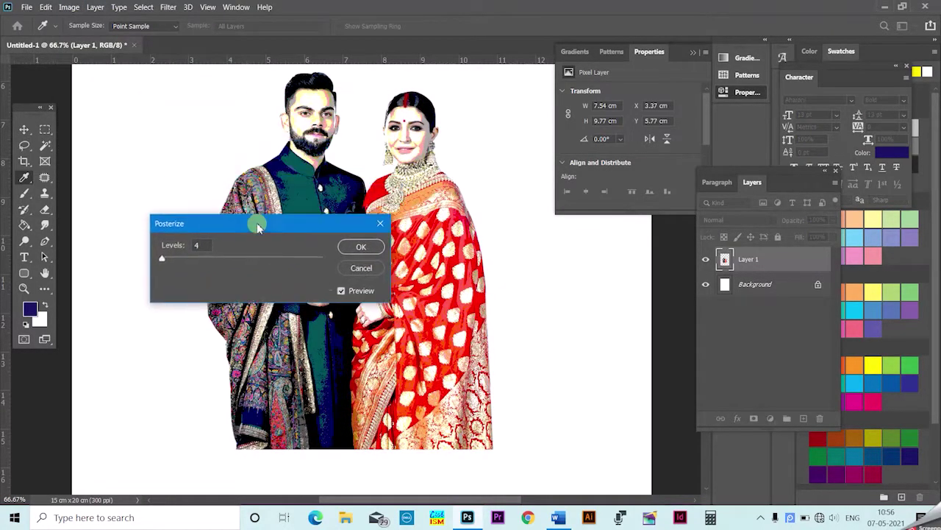
left_click_drag(249, 108, 246, 231)
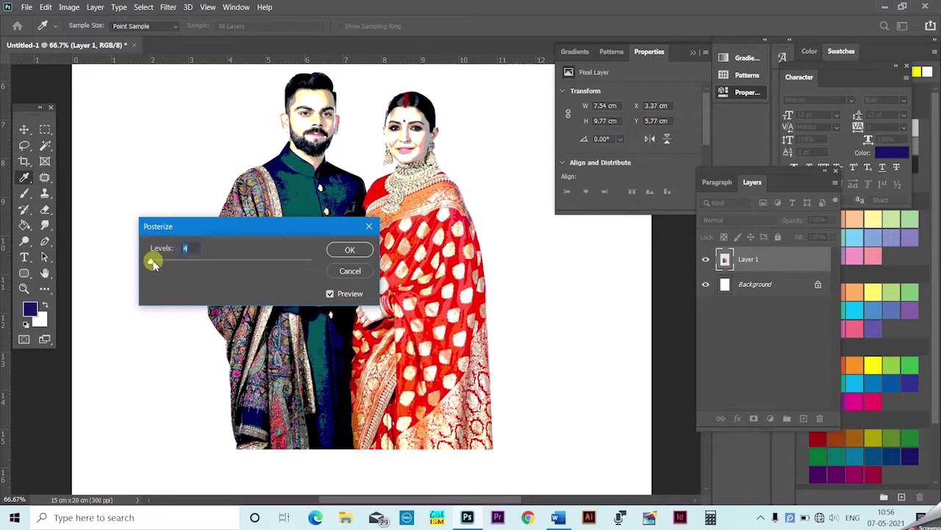
left_click_drag(153, 263, 154, 263)
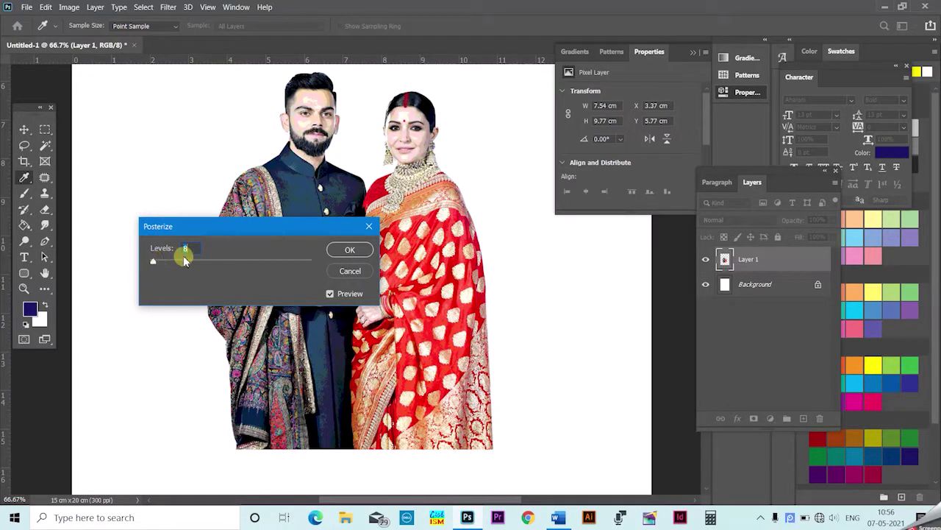
scroll(187, 257, "down", 2)
left_click(341, 250)
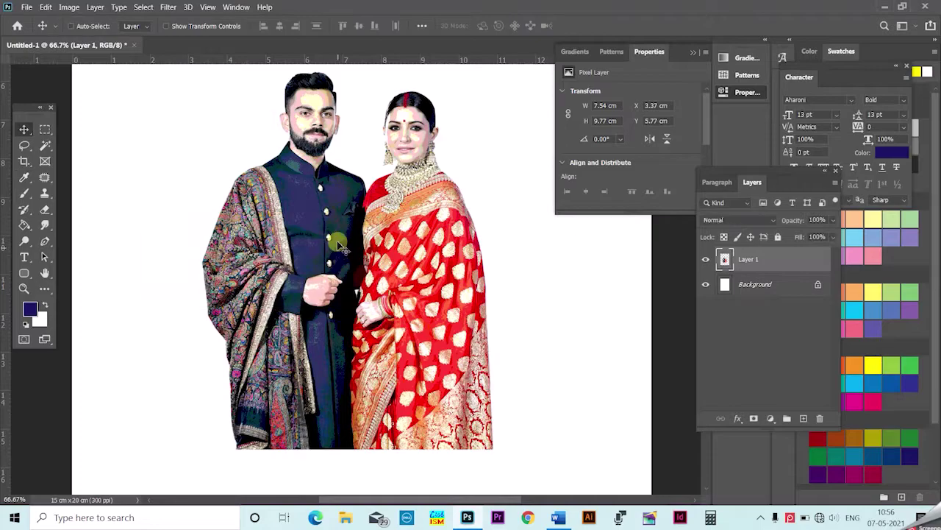
left_click(147, 9)
mouse_move(220, 216)
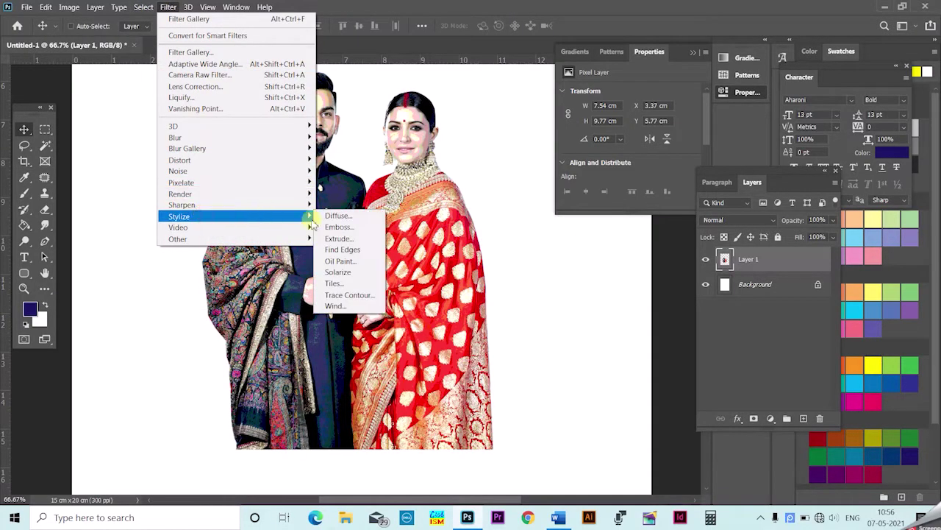
- Apply Oil Paint with Stylization 2.8, Scale 4.2 and Bristle Detail 1.4
left_click(340, 261)
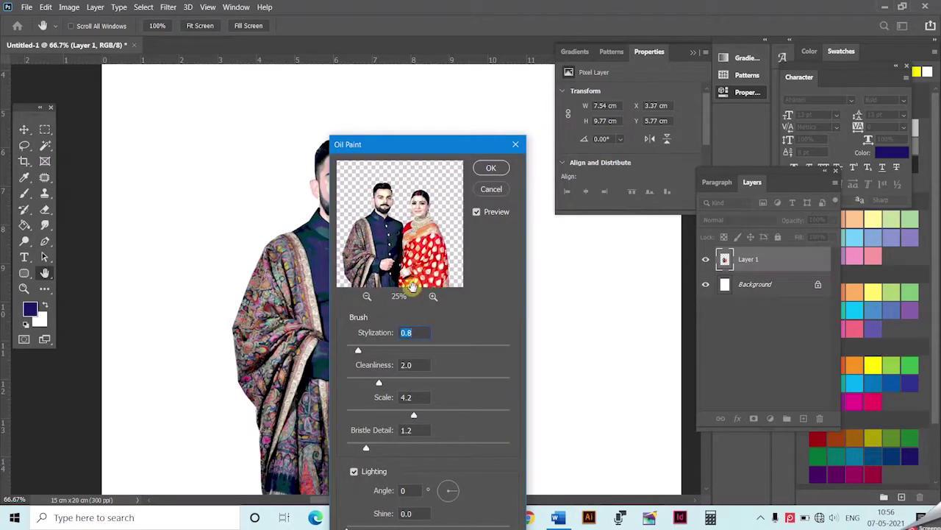
left_click(413, 286)
left_click_drag(383, 144, 449, 128)
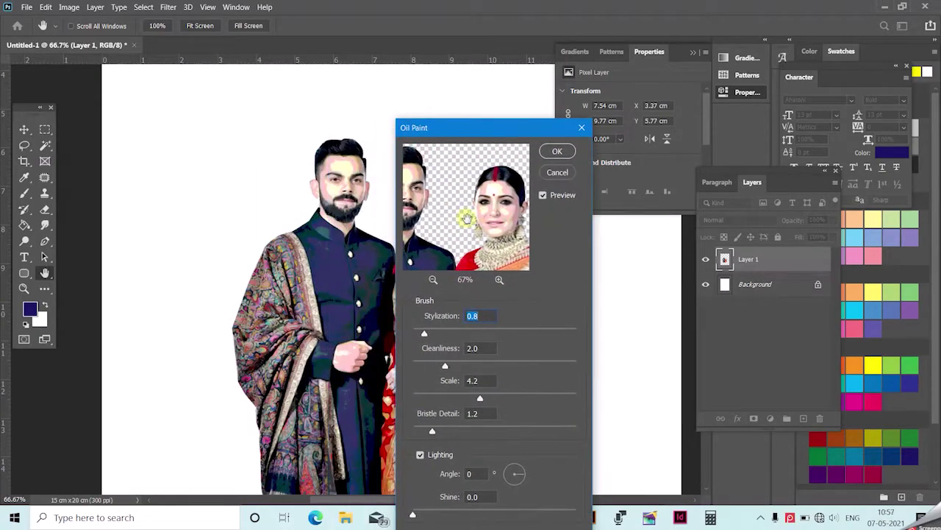
left_click_drag(424, 334, 450, 334)
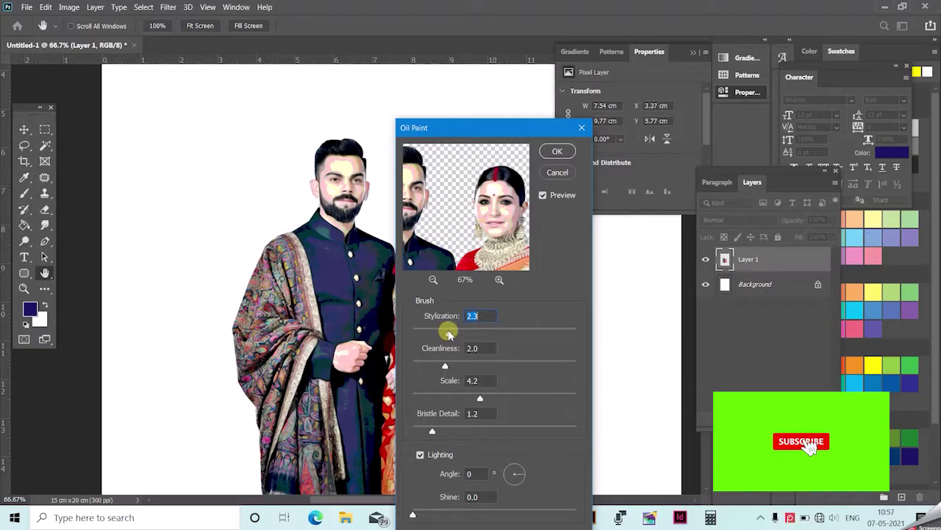
left_click_drag(508, 131, 529, 81)
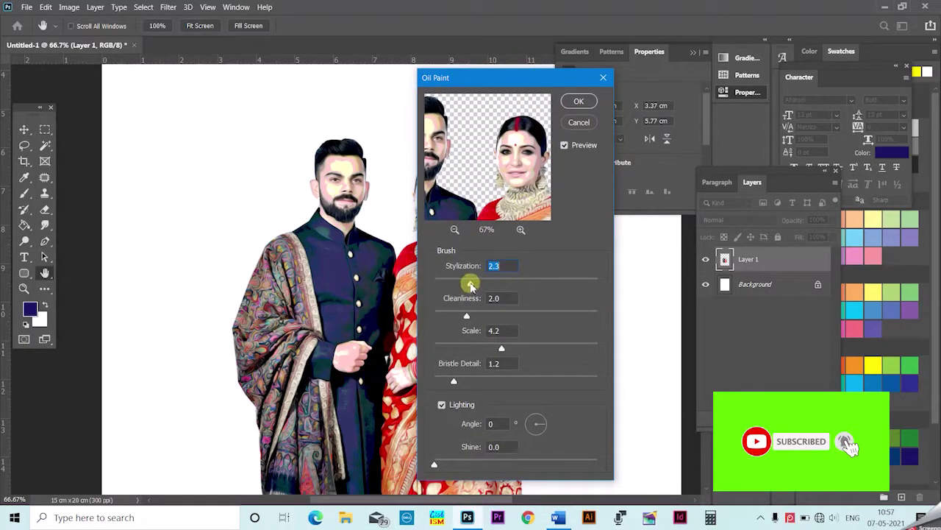
mouse_move(472, 285)
left_mouse_down()
mouse_move(511, 284)
mouse_move(485, 286)
left_mouse_up()
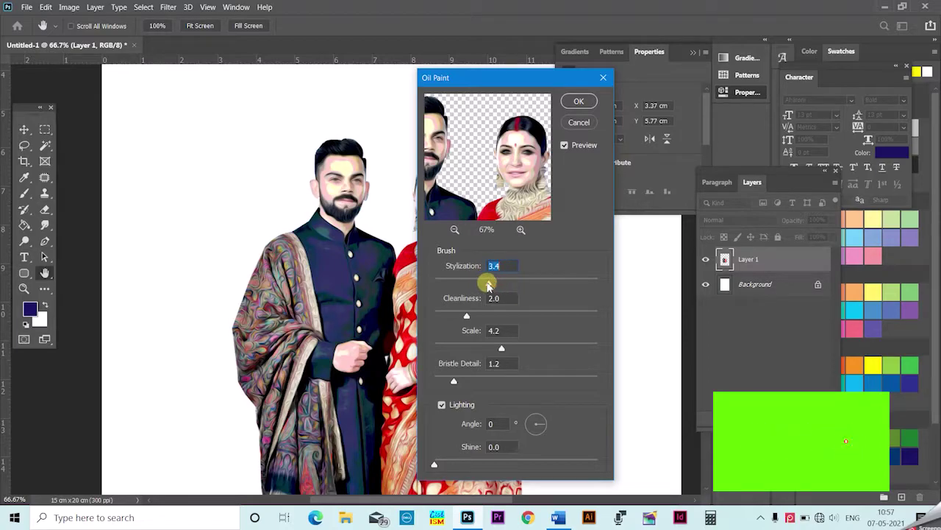
mouse_move(503, 82)
left_mouse_down()
mouse_move(590, 96)
mouse_move(595, 89)
mouse_move(579, 89)
left_mouse_up()
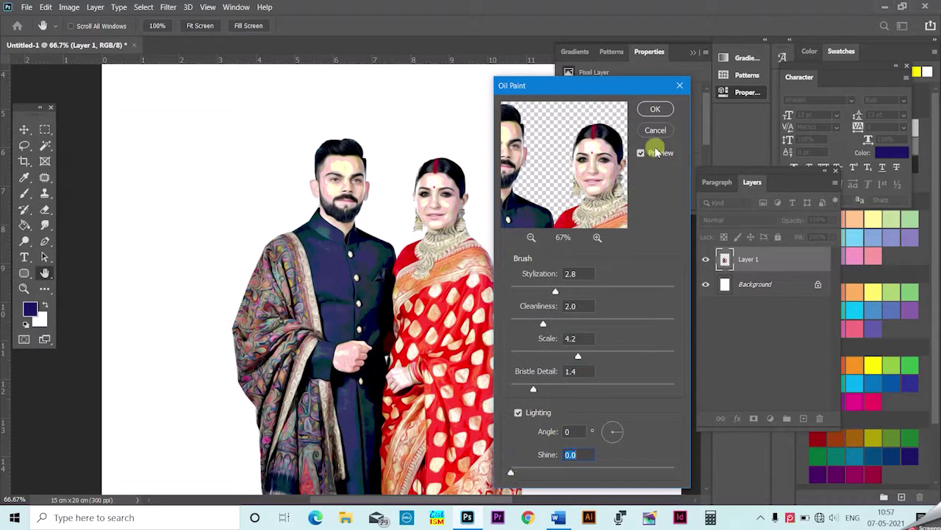
left_click(654, 109)
- Apply the Filter Gallery's Poster Edges with Edge Thickness 1, Intensity 0, Posterization 4
left_click(175, 7)
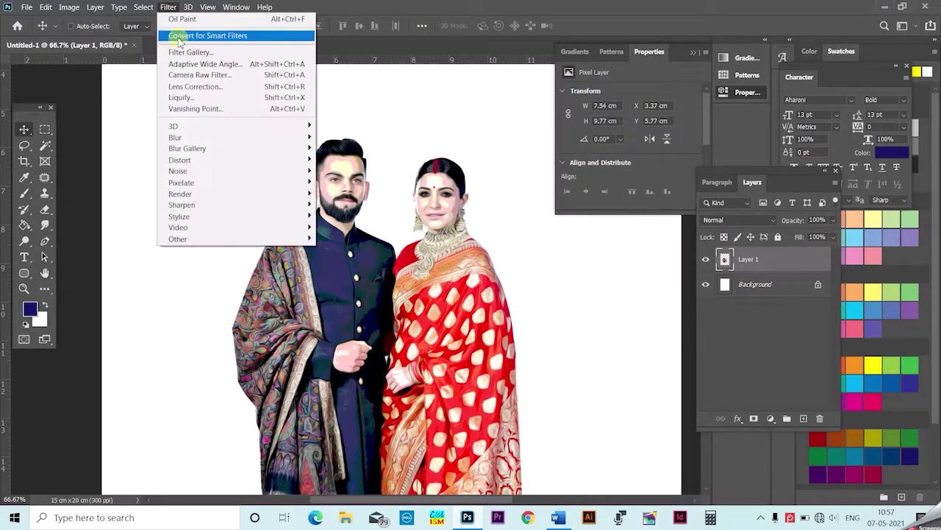
left_click(212, 62)
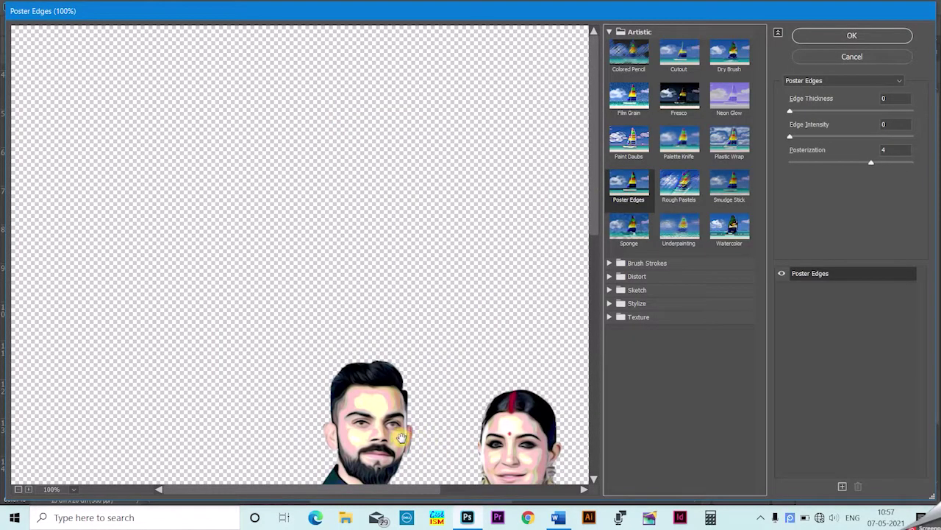
left_click_drag(401, 437, 334, 212)
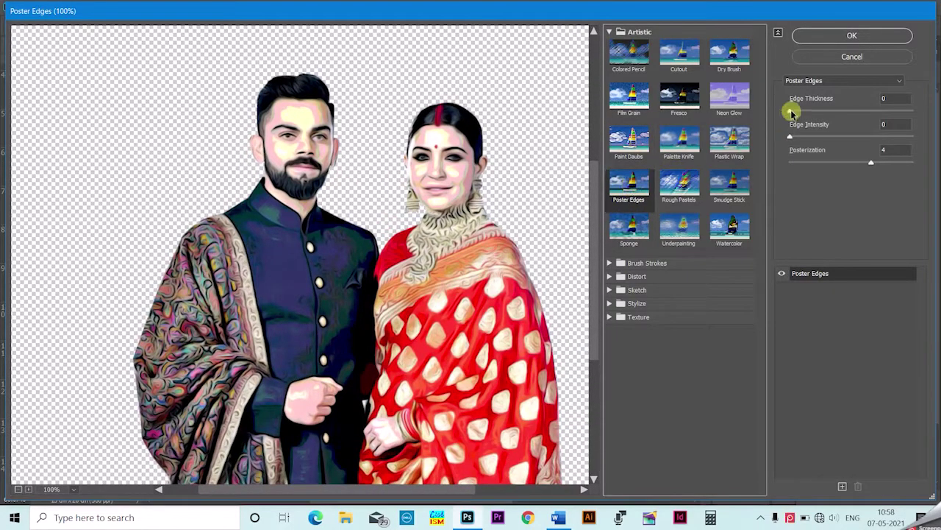
left_click_drag(791, 112, 800, 112)
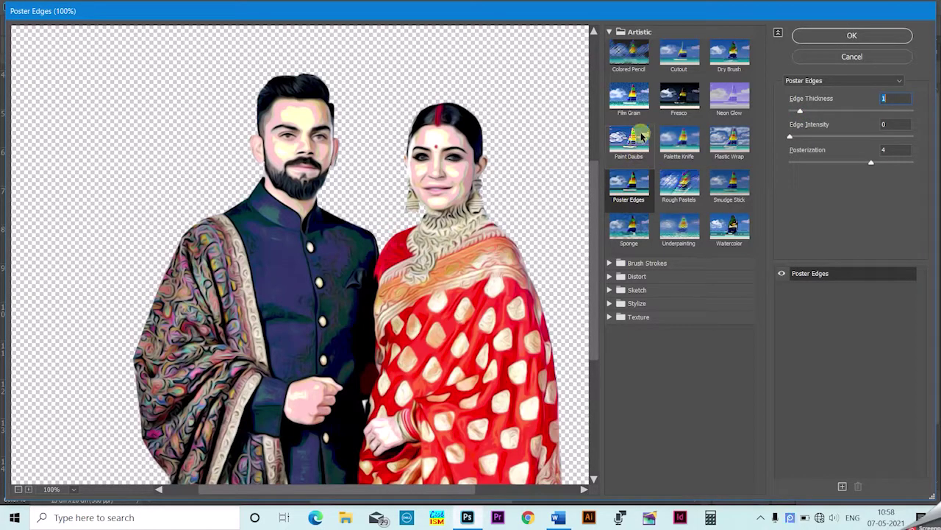
left_click(719, 234)
key("ctrl+z")
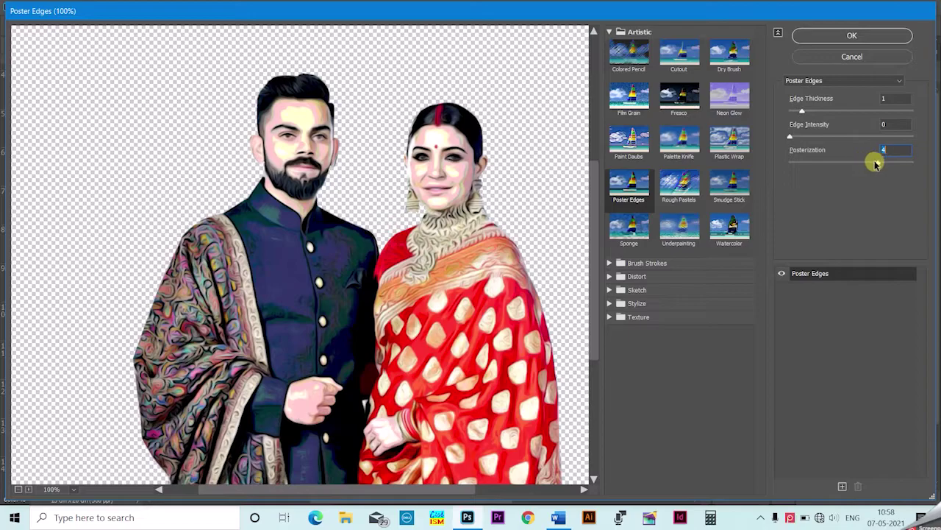
left_click(873, 37)
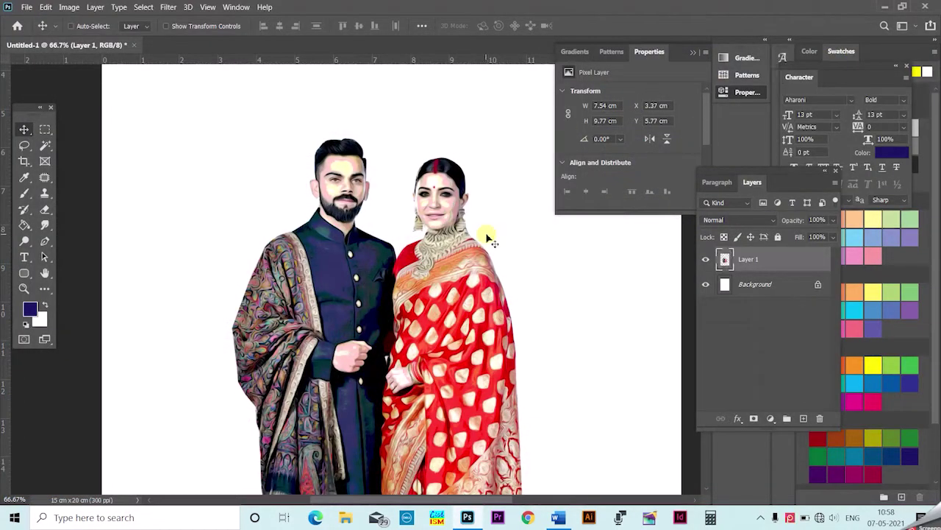
- Move the couple higher on the page
key("ctrl+minus")
key("ctrl+minus")
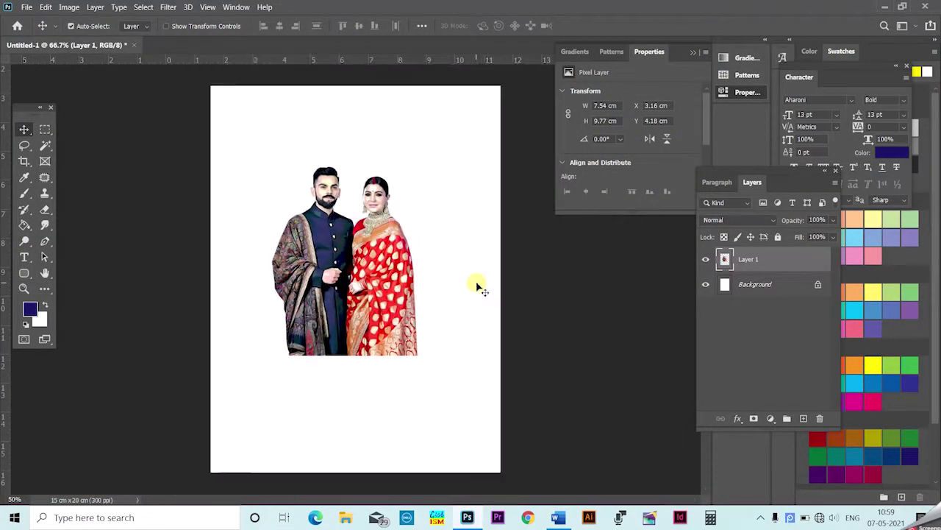
mouse_move(320, 230)
left_mouse_down()
mouse_move(332, 298)
mouse_move(331, 277)
left_mouse_up()
key("ctrl+t")
key("Return")
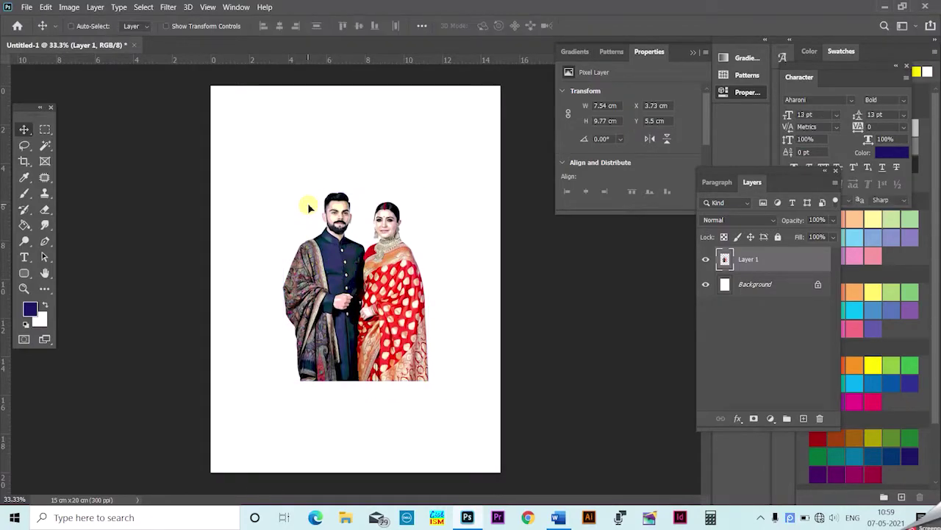
- Lasso the man's head and scale it up to about 197%
key("l")
left_click(319, 211, "ctrl")
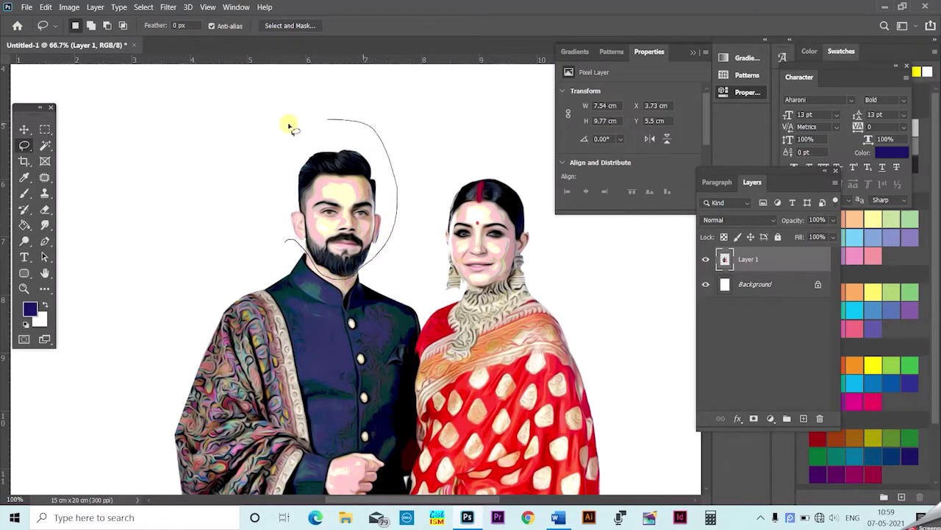
left_click_drag(288, 247, 291, 252)
key("ctrl+minus")
key("ctrl+minus")
key("ctrl+t")
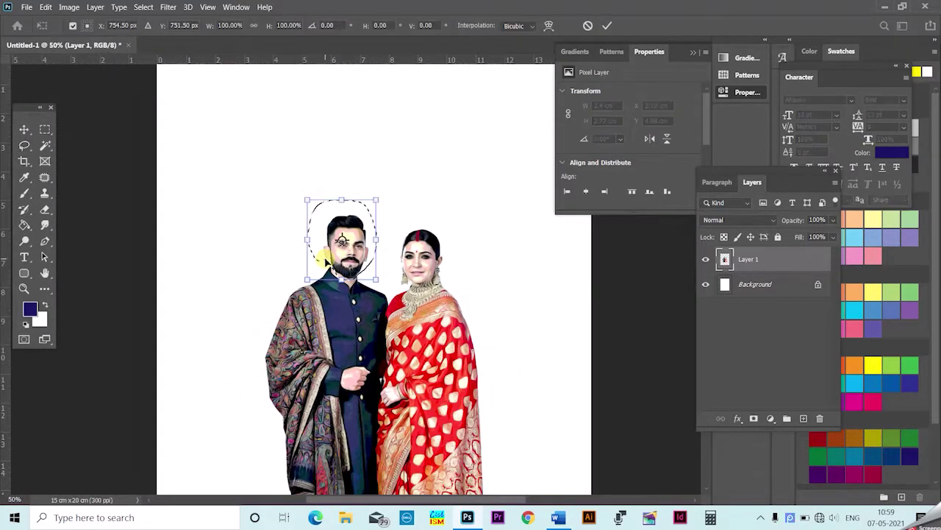
left_click_drag(306, 200, 274, 162)
left_click_drag(376, 161, 423, 133)
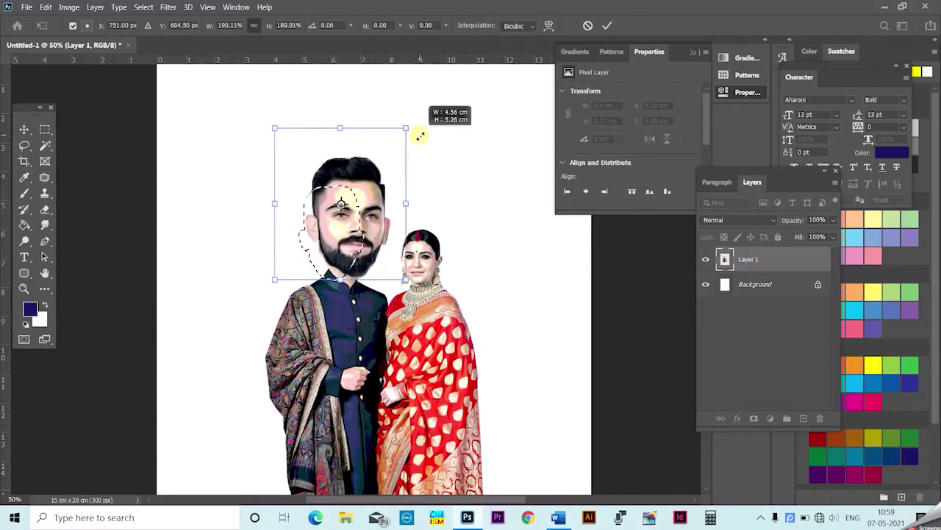
scroll(370, 270, "up", 2)
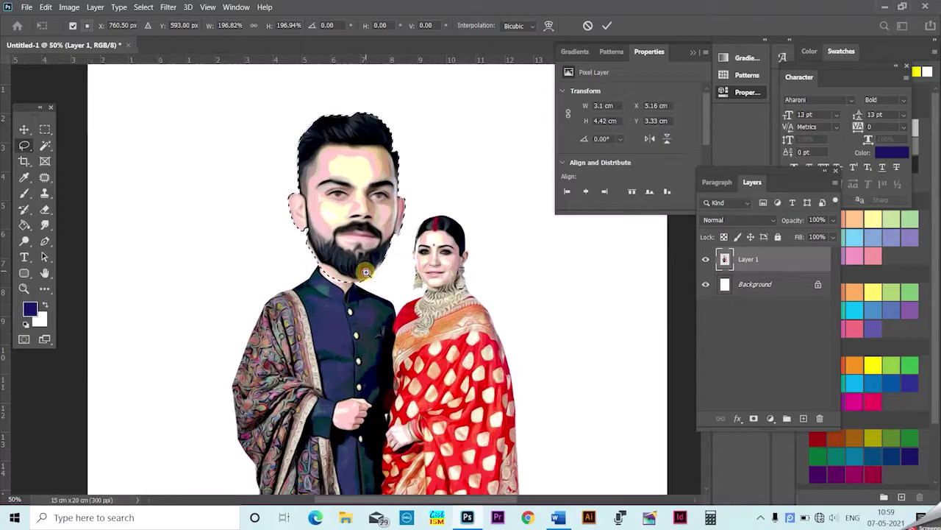
key("Return")
- Nudge the enlarged head left so it sits on his neck
key("l")
scroll(365, 269, "up", 2)
scroll(301, 280, "up", 3)
left_click_drag(280, 282, 252, 283)
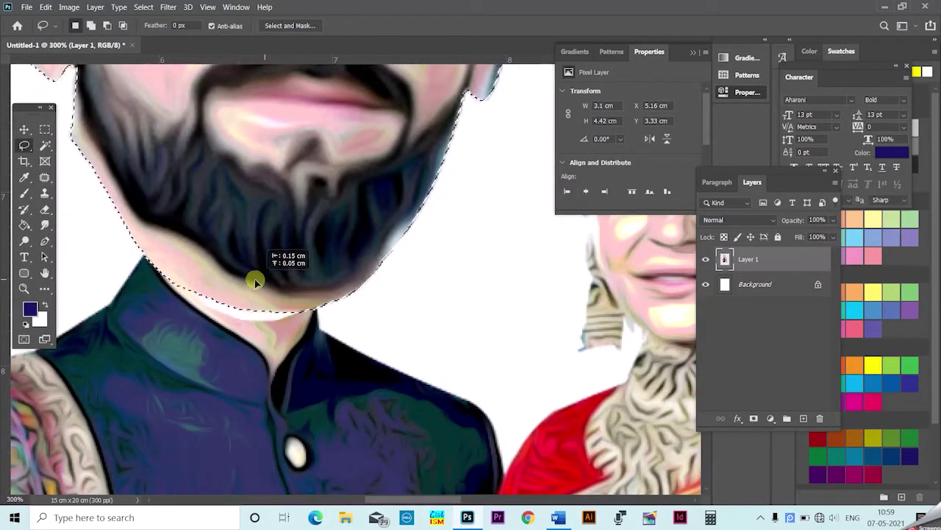
scroll(417, 354, "down", 2)
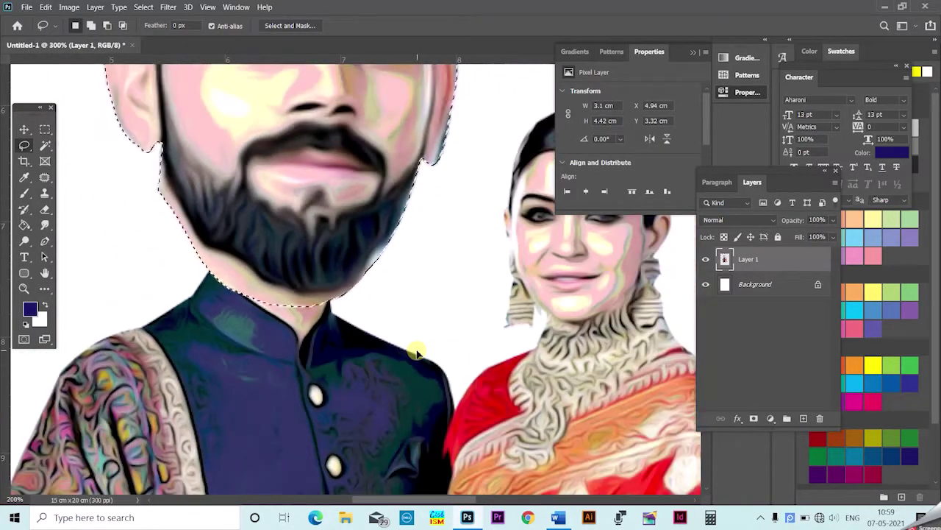
scroll(417, 355, "down", 2)
scroll(417, 354, "down", 1)
scroll(417, 354, "down", 1)
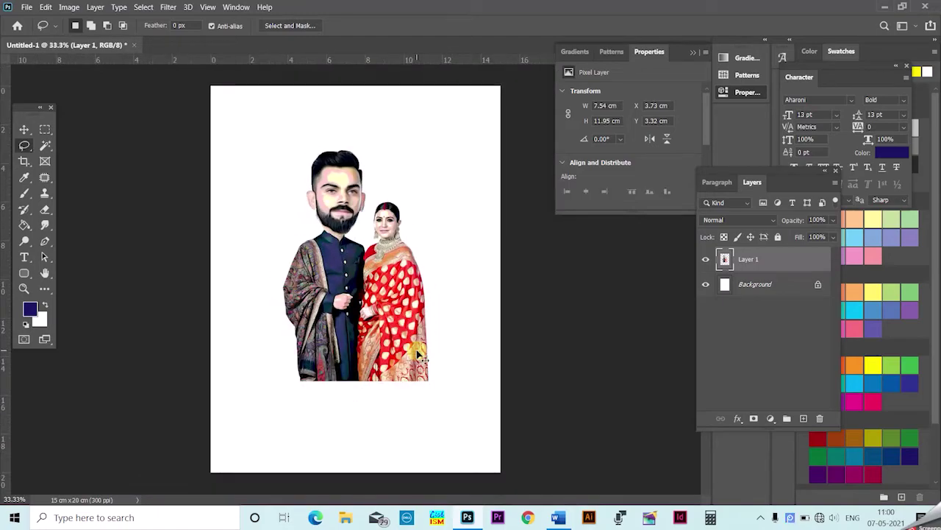
scroll(406, 242, "up", 1)
scroll(419, 241, "up", 2)
scroll(420, 241, "up", 2)
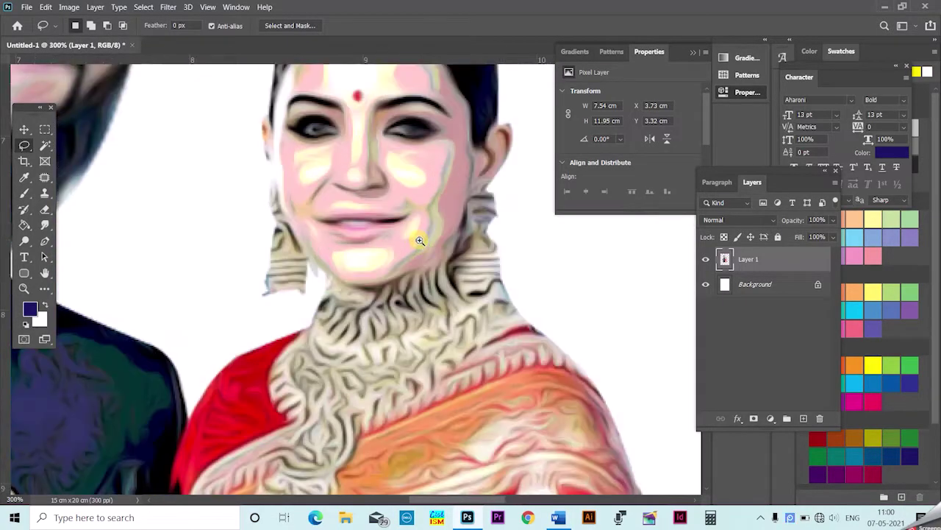
scroll(410, 247, "down", 4)
scroll(374, 301, "up", 1)
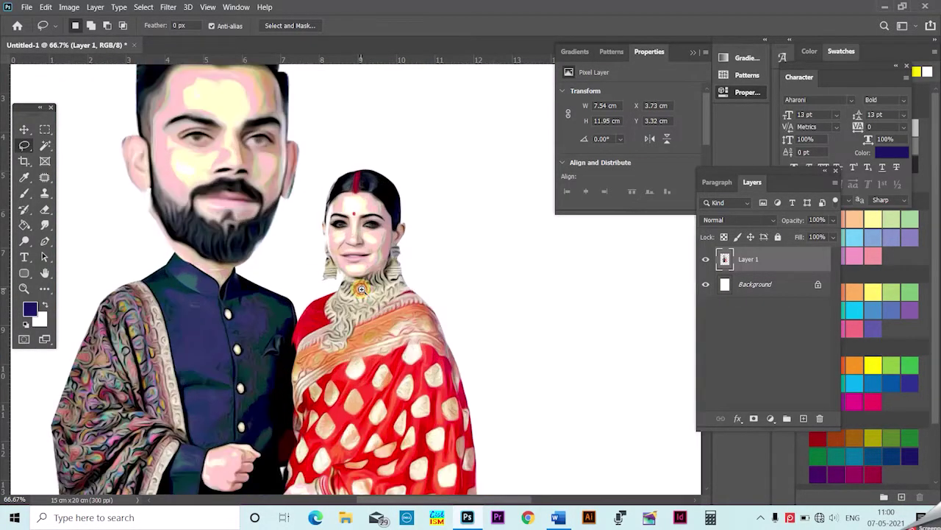
scroll(305, 294, "up", 1)
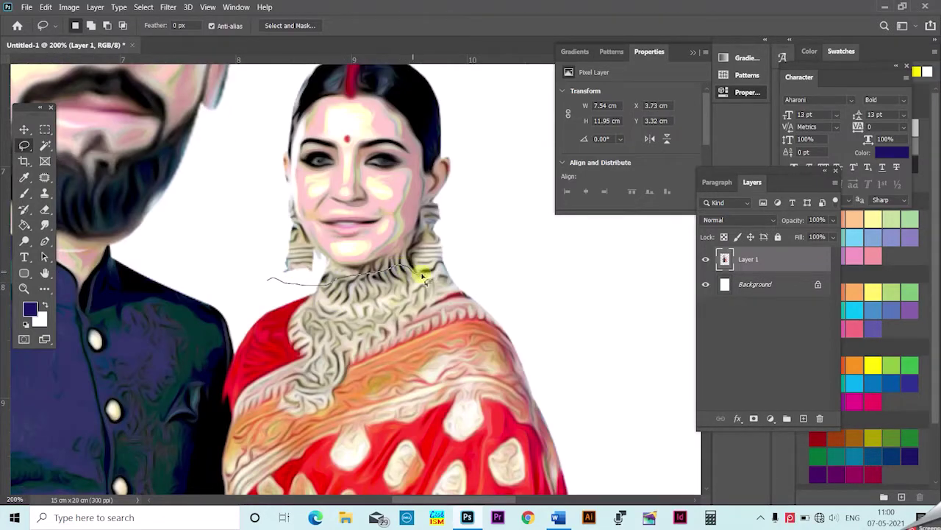
- Lasso the woman's face, scale it to about 192% and seat it on her neck
left_click_drag(271, 286, 298, 273)
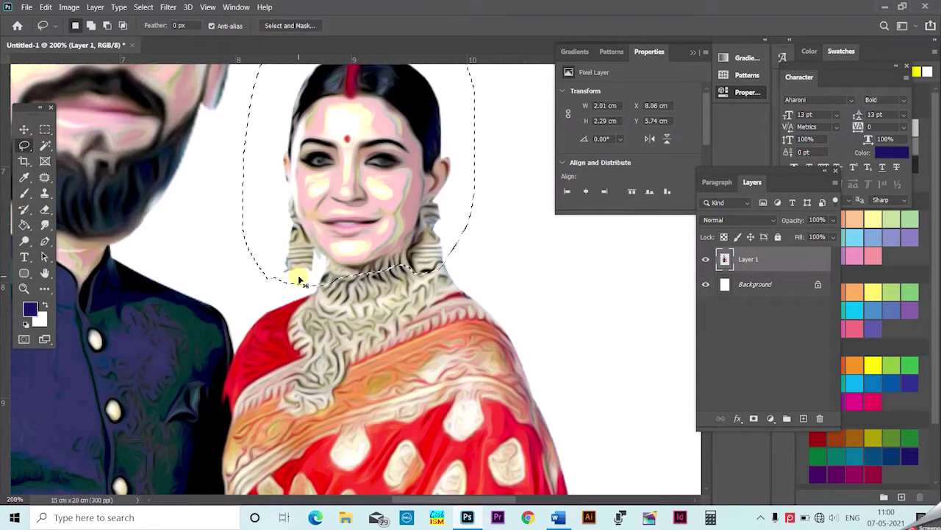
scroll(299, 273, "down", 1)
key("ctrl+t")
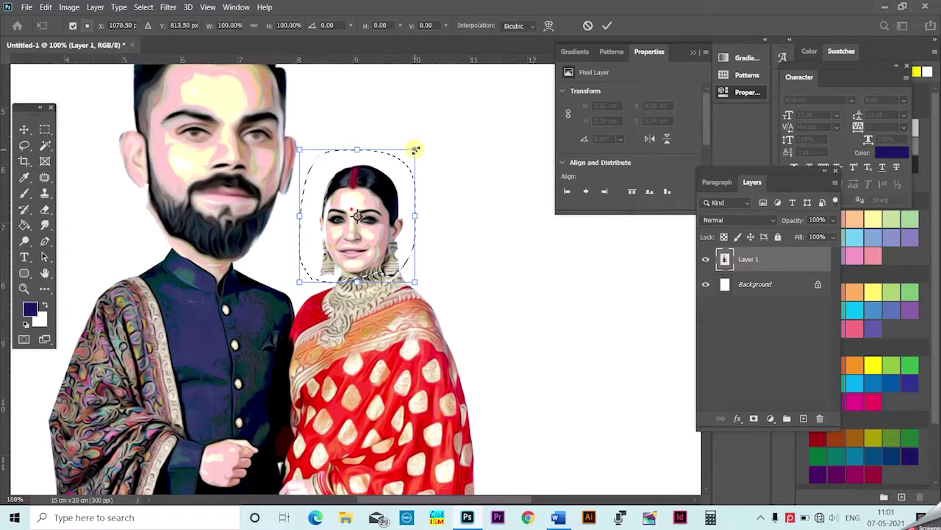
left_click_drag(415, 149, 479, 76)
left_click_drag(299, 78, 264, 52)
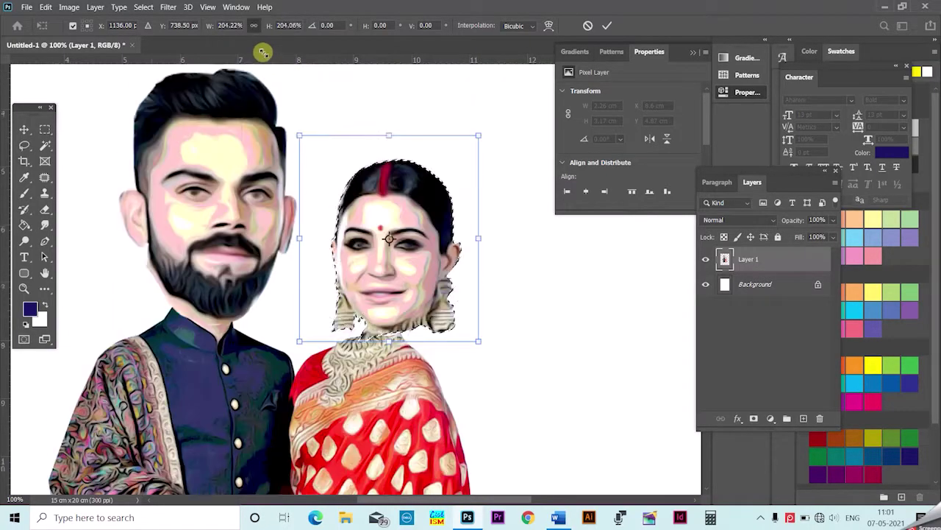
left_click_drag(239, 183, 262, 213)
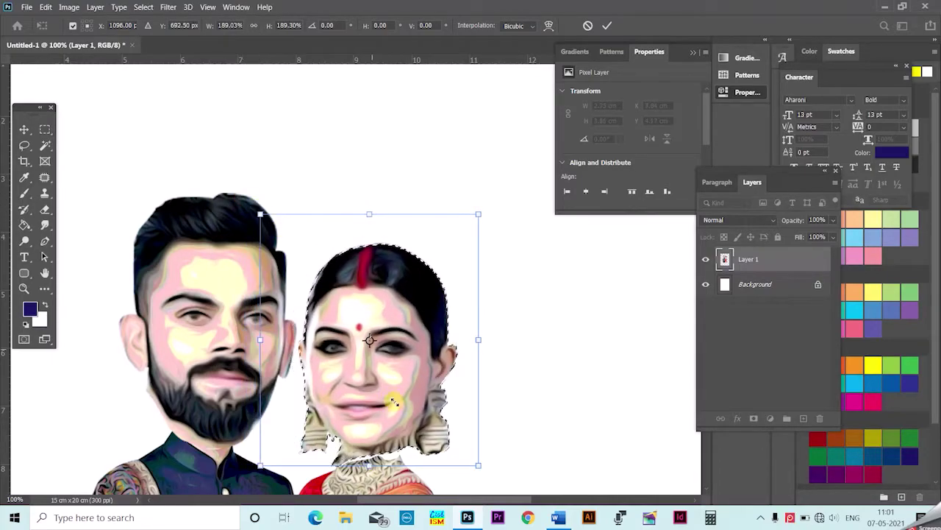
scroll(393, 397, "down", 2)
left_click_drag(393, 378, 395, 389)
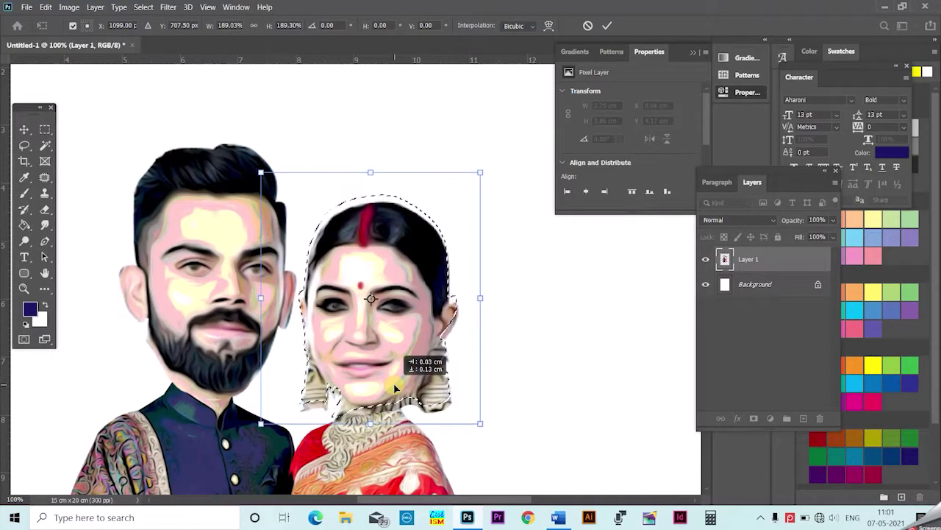
key("Return")
key("ctrl+d")
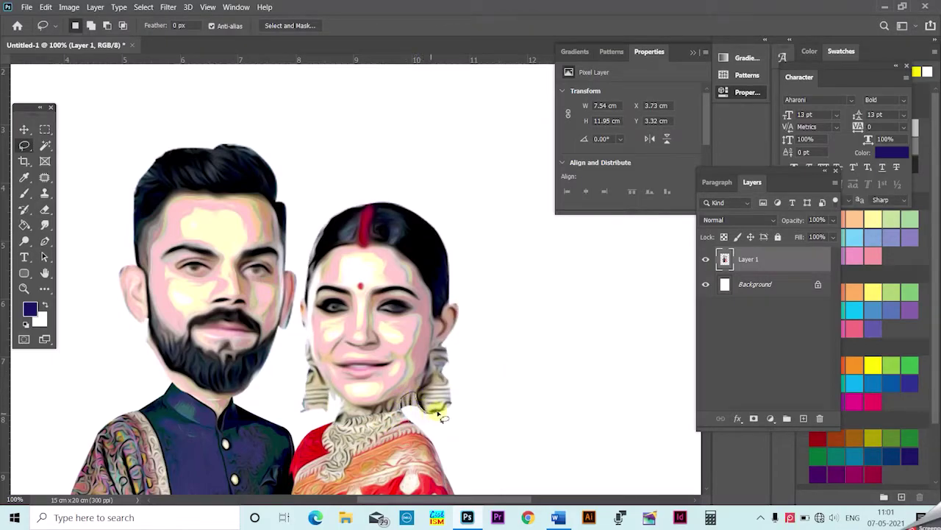
- Remove a stray neck piece, shrink the couple to 90% and move them lower
left_click_drag(404, 413, 405, 414)
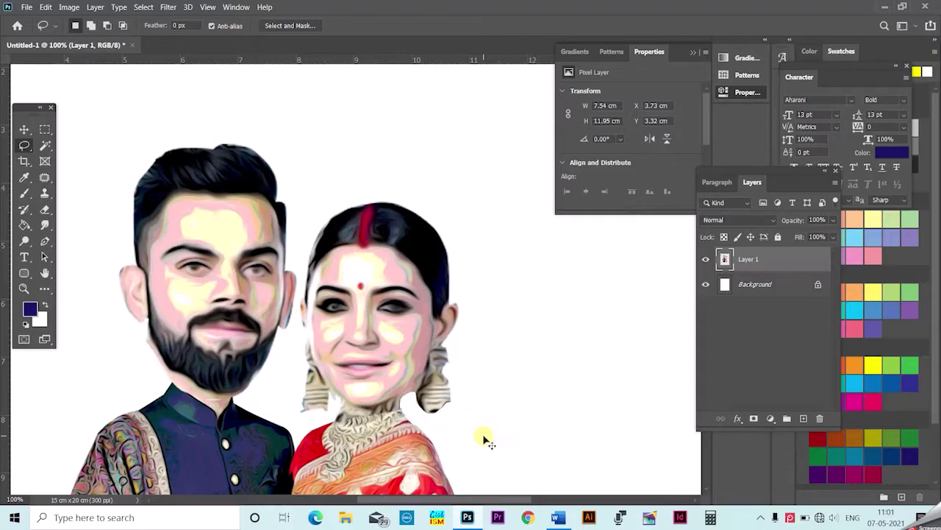
key("ctrl+minus")
key("ctrl+minus")
key("ctrl+minus")
key("ctrl+minus")
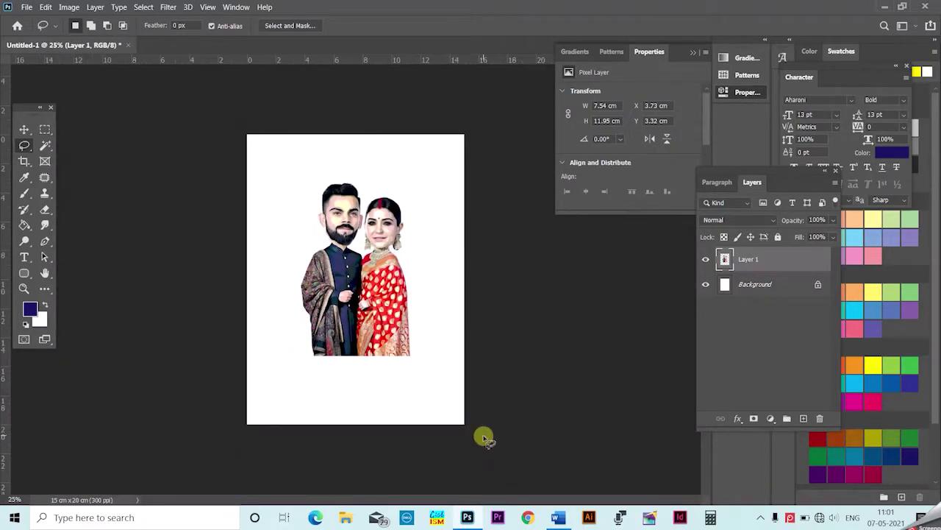
key("v")
left_click_drag(360, 279, 366, 304)
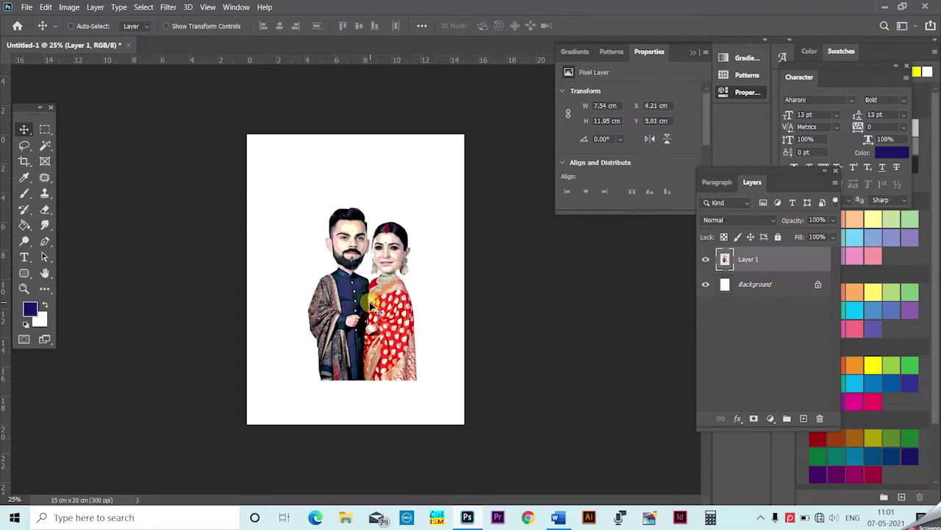
key("ctrl+t")
left_click_drag(418, 204, 407, 222)
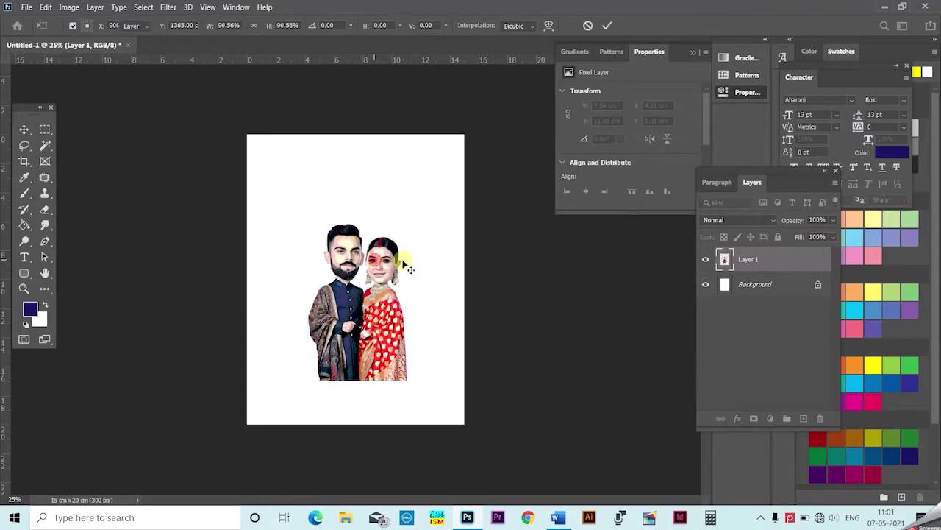
key("Return")
left_click_drag(406, 269, 408, 276)
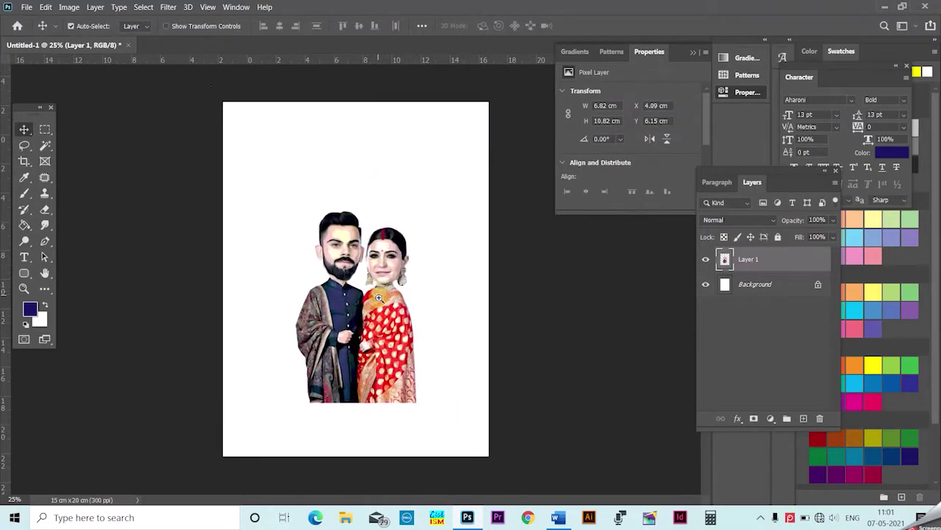
left_click(378, 298)
- Copy the whole jasmine-twig photo and paste it into the invitation as a new layer
key("ctrl+t")
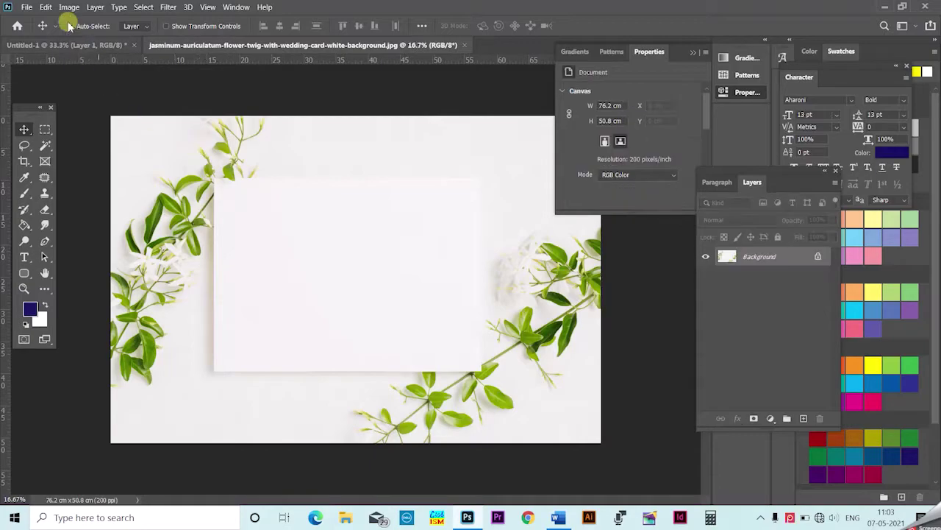
left_click(46, 6)
left_click(255, 220)
key("ctrl+a")
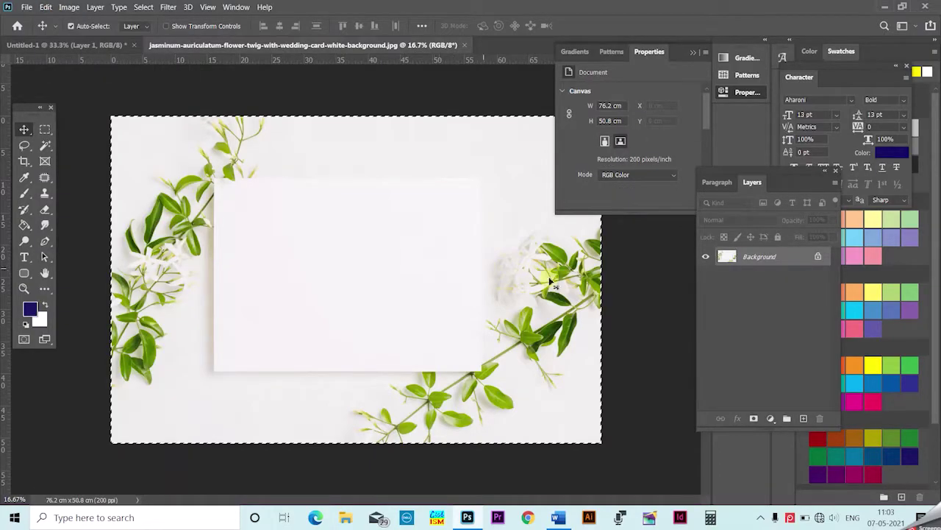
key("ctrl+BackSpace")
key("ctrl+d")
key("ctrl+Tab")
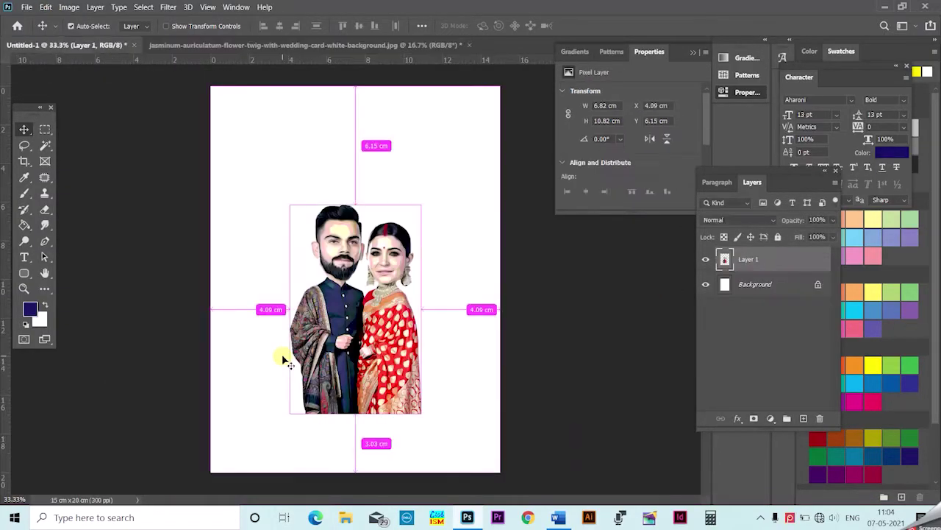
key("ctrl+v")
- Rotate the pasted photo 90° and scale it to fill the whole page
key("ctrl+t")
key("ctrl+minus")
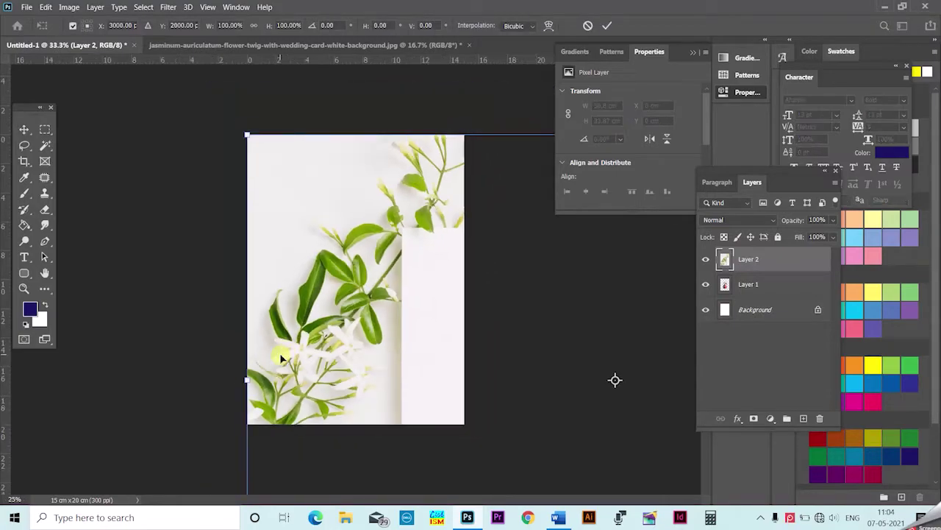
key("ctrl+minus")
key("ctrl+minus")
key("ctrl+minus")
right_click(340, 269)
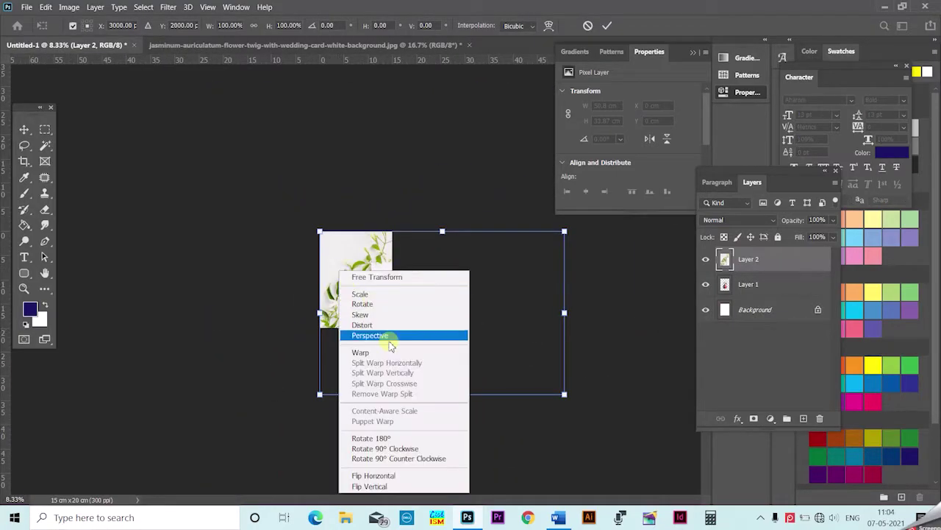
left_click(378, 445)
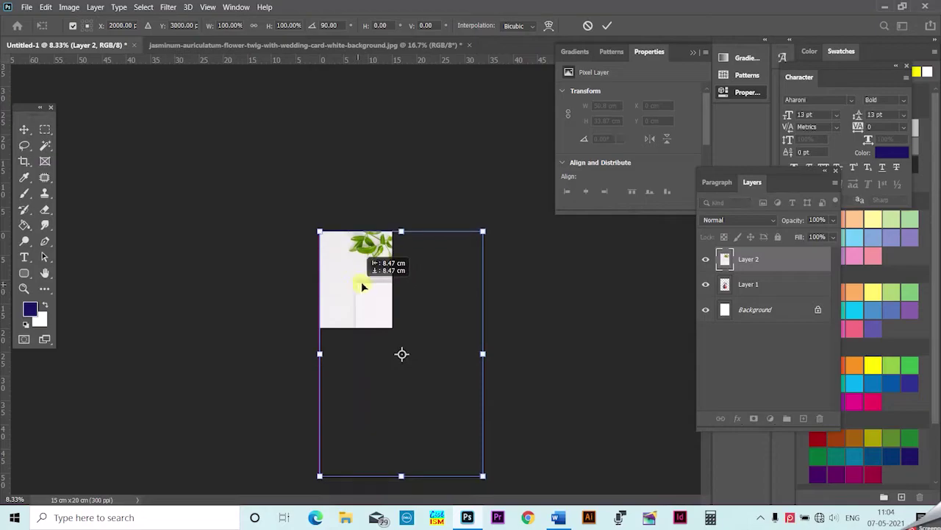
left_click_drag(483, 480, 377, 328)
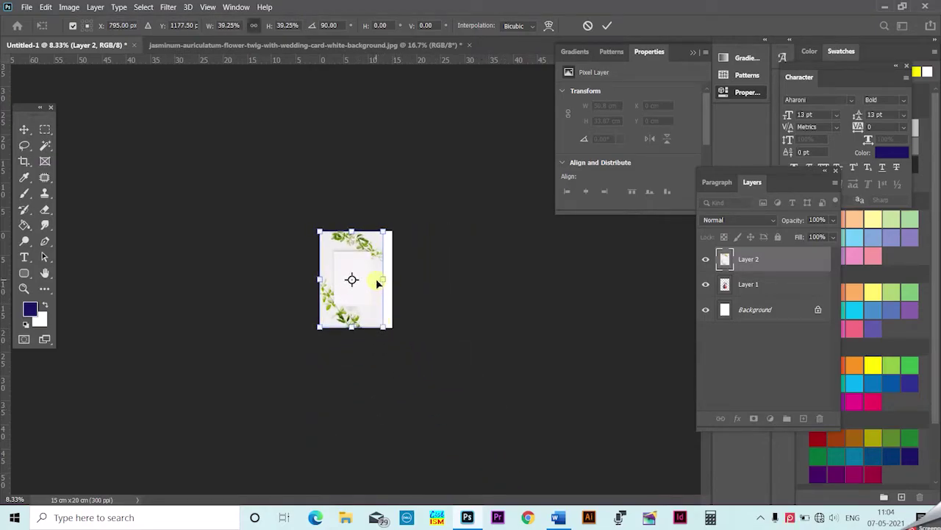
left_click_drag(377, 282, 384, 280)
left_click_drag(319, 278, 324, 277)
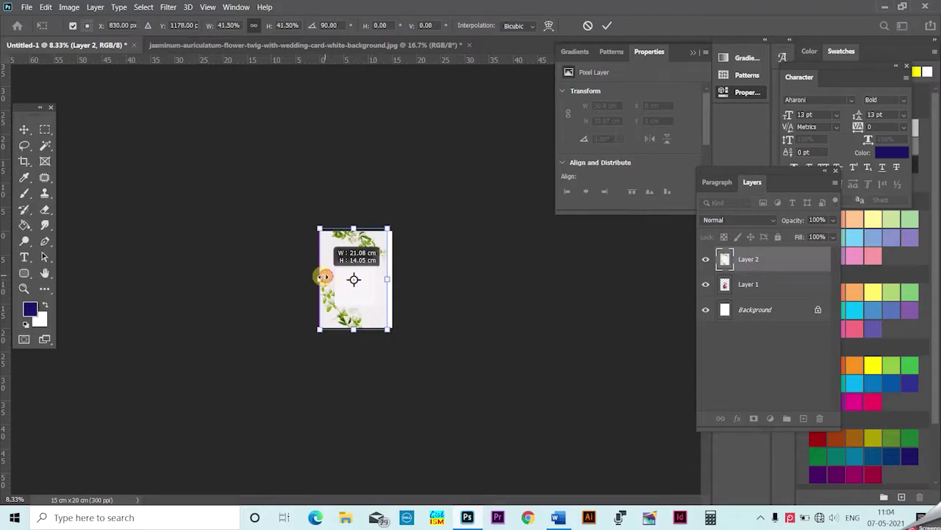
left_click_drag(391, 274, 392, 277)
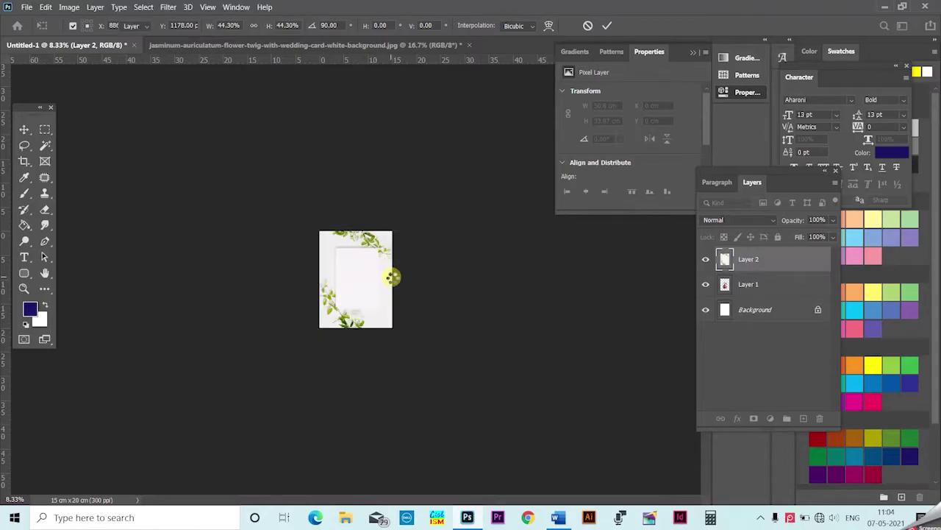
key("Return")
key("ctrl+0")
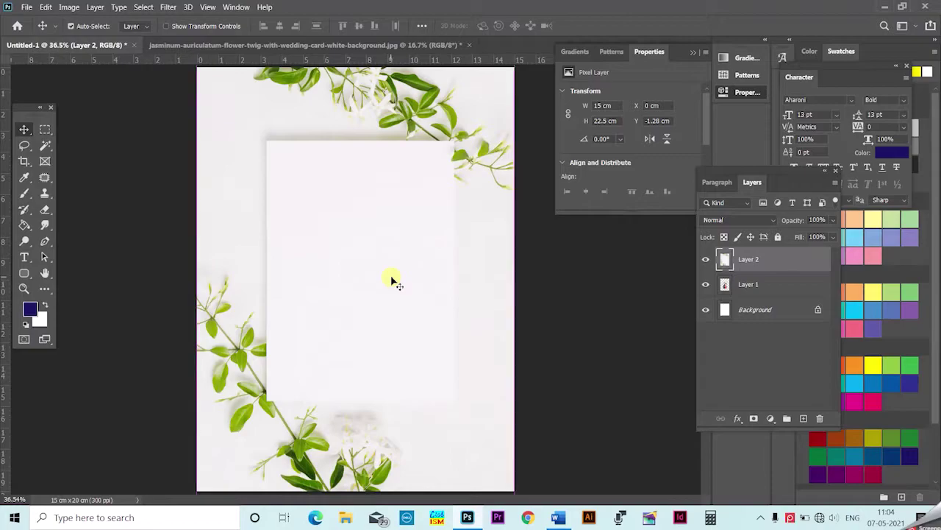
- Put the floral Layer 2 beneath the couple and move the couple onto the card
key("ctrl+minus")
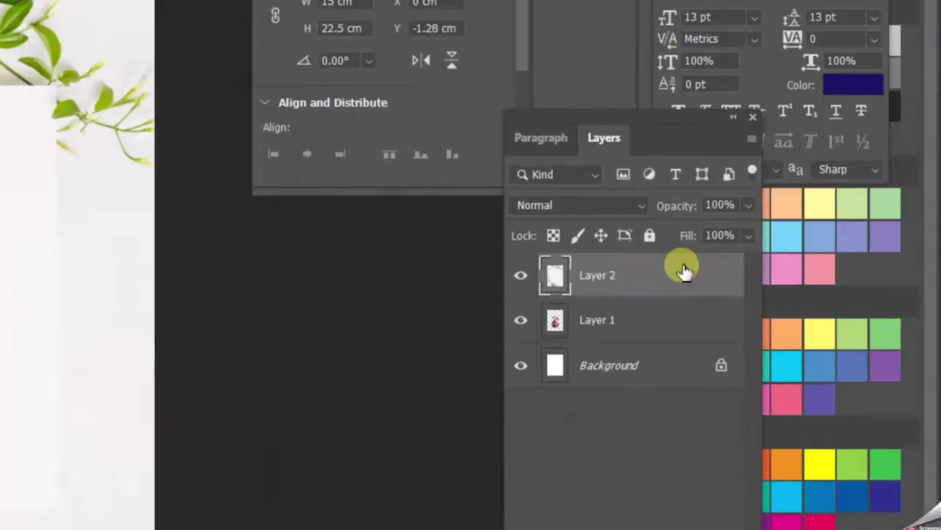
left_click_drag(796, 256, 787, 288)
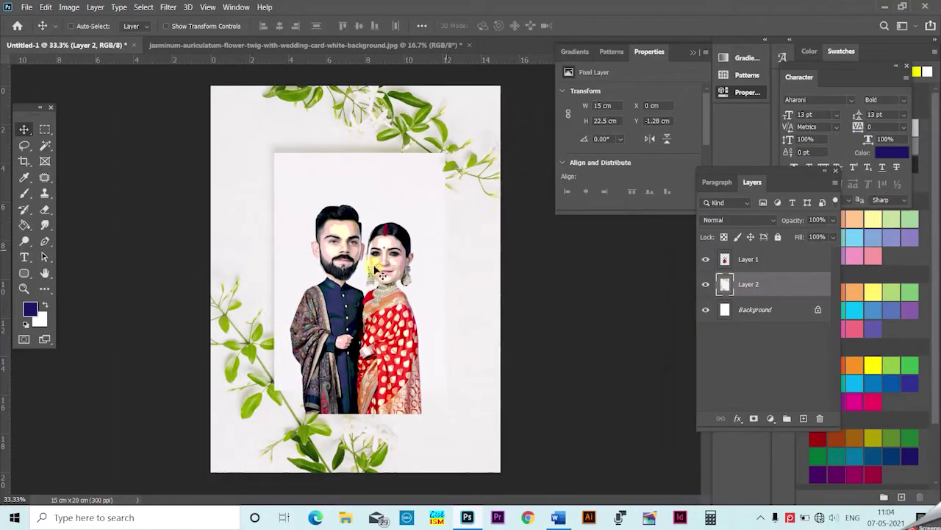
left_click(748, 259)
left_click_drag(401, 269, 380, 252)
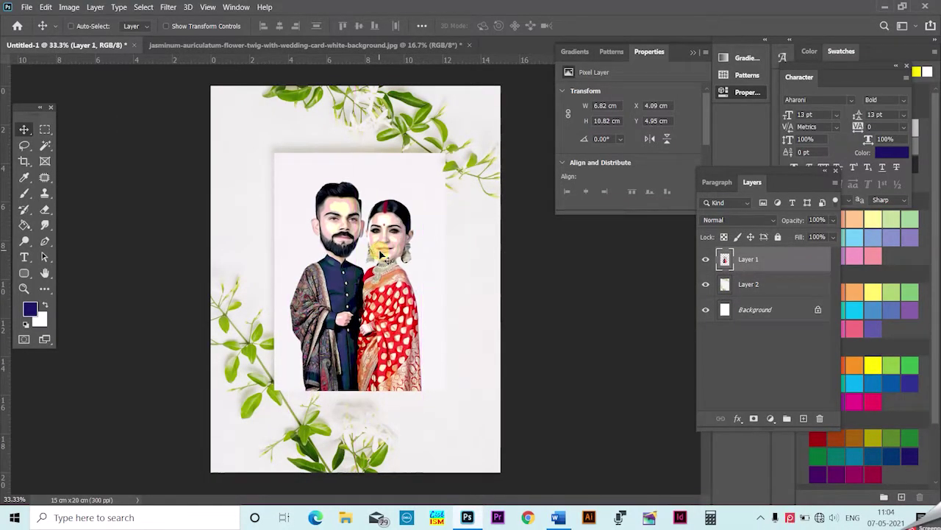
- Shrink the couple to about 88%, roughly 5.96 × 9.45 cm
key("ctrl+t")
left_click_drag(291, 182, 297, 195)
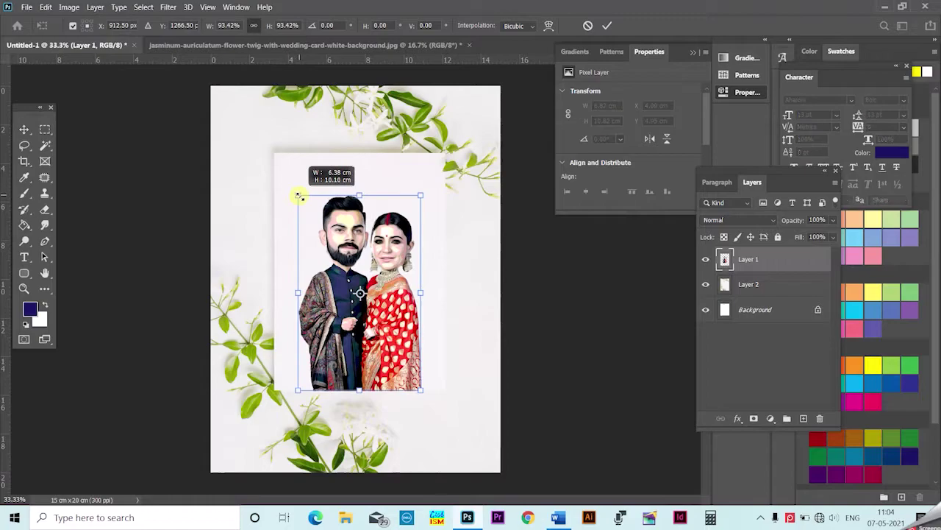
left_click_drag(420, 196, 416, 206)
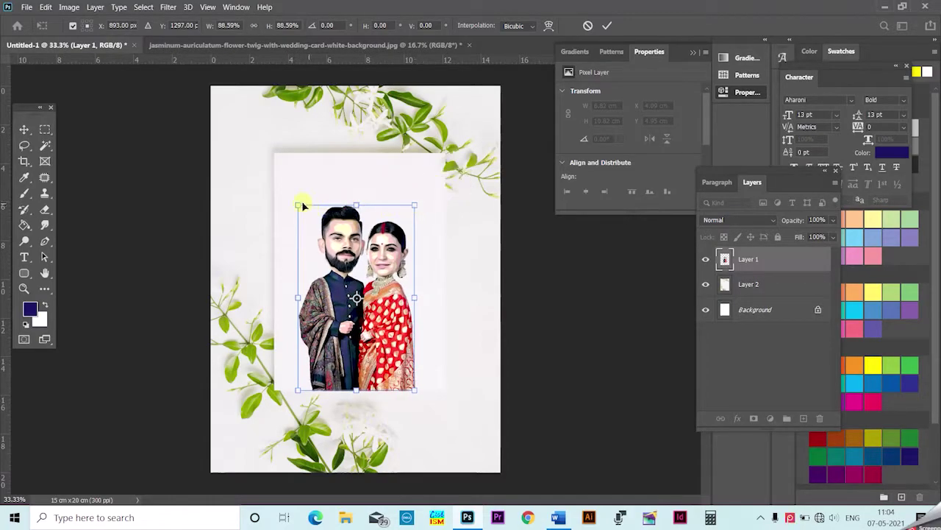
left_click_drag(300, 205, 303, 208)
key("Return")
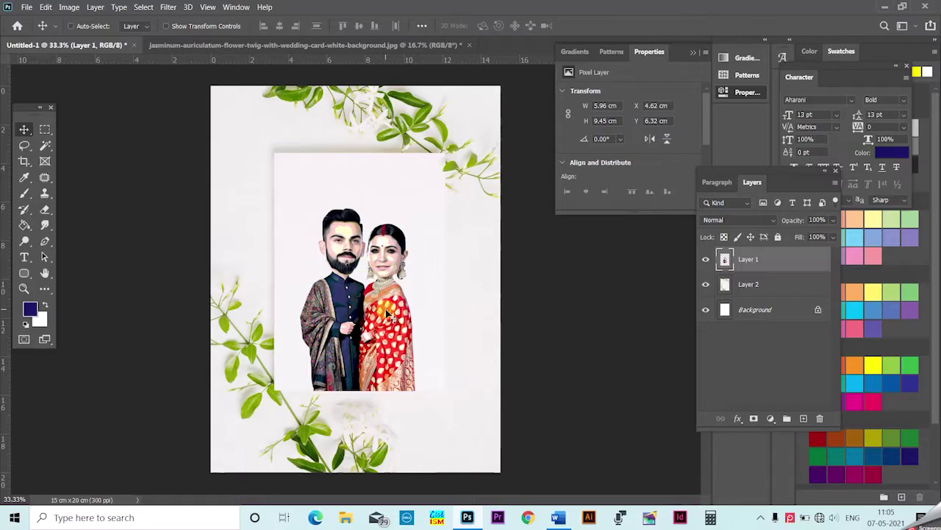
key("e")
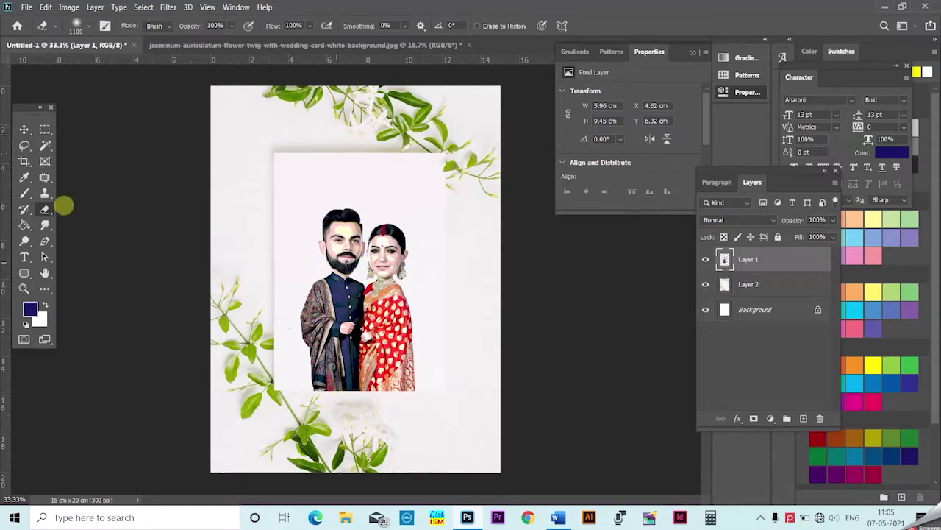
- Fade the couple's bottom edge with a soft round eraser brush
right_click(46, 212)
left_click(94, 210)
left_click_drag(425, 432, 364, 437)
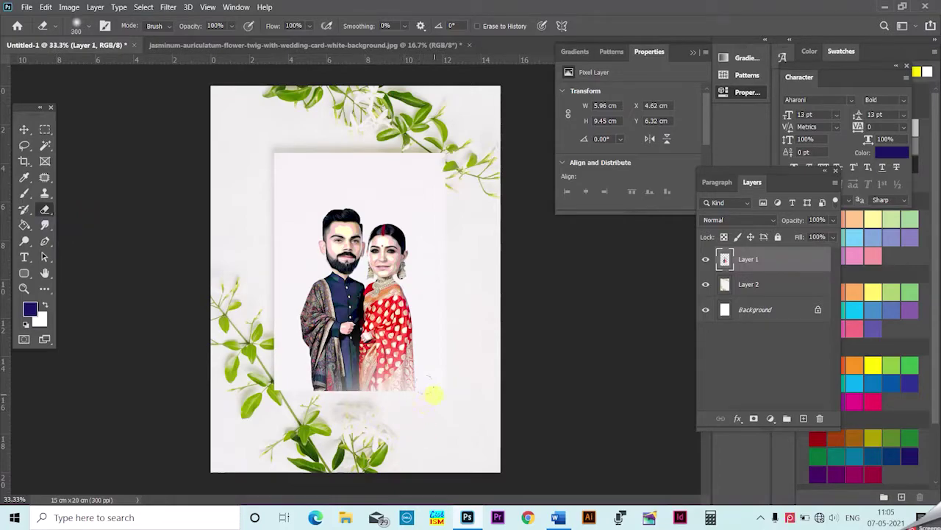
left_click_drag(322, 398, 425, 392)
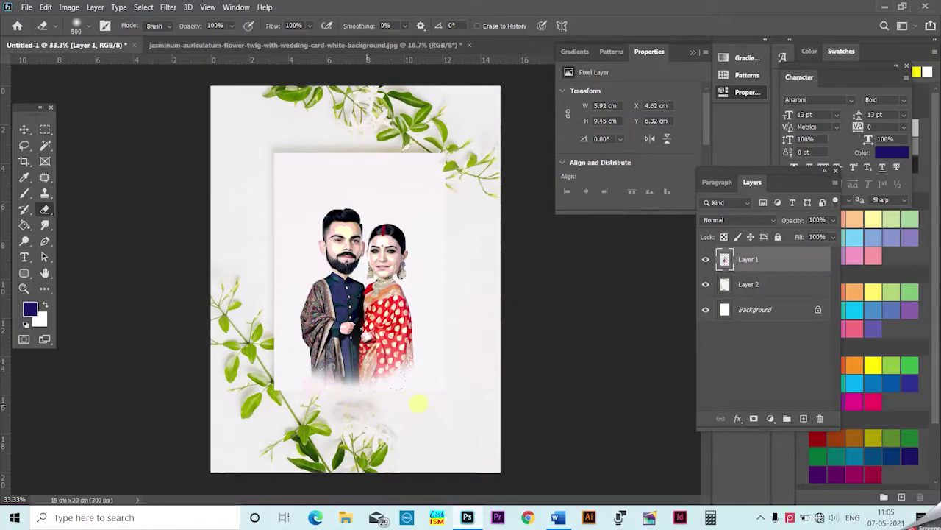
left_click_drag(316, 367, 432, 381)
key("v")
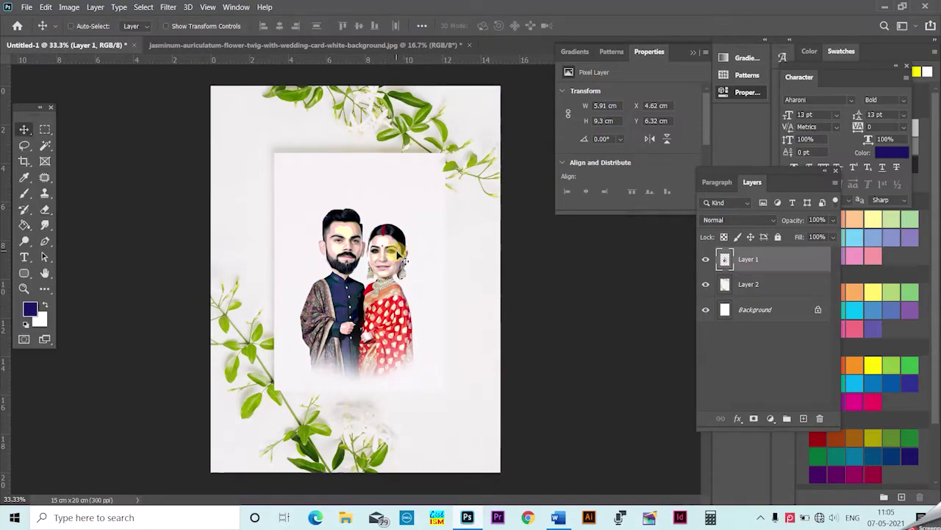
- In Word, break the message's first line after "in" and select the first two lines
left_click(557, 517)
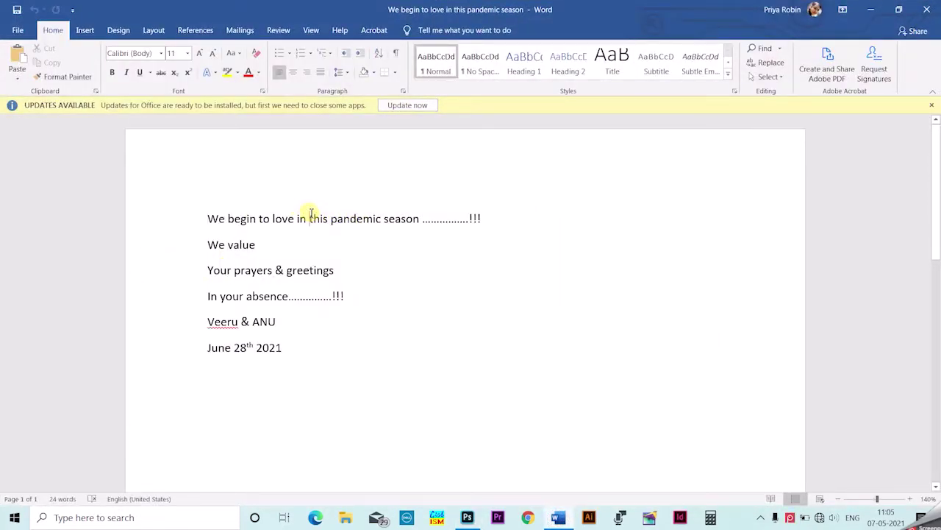
key("Return")
mouse_move(159, 220)
left_mouse_down()
mouse_move(420, 238)
mouse_move(396, 247)
left_mouse_up()
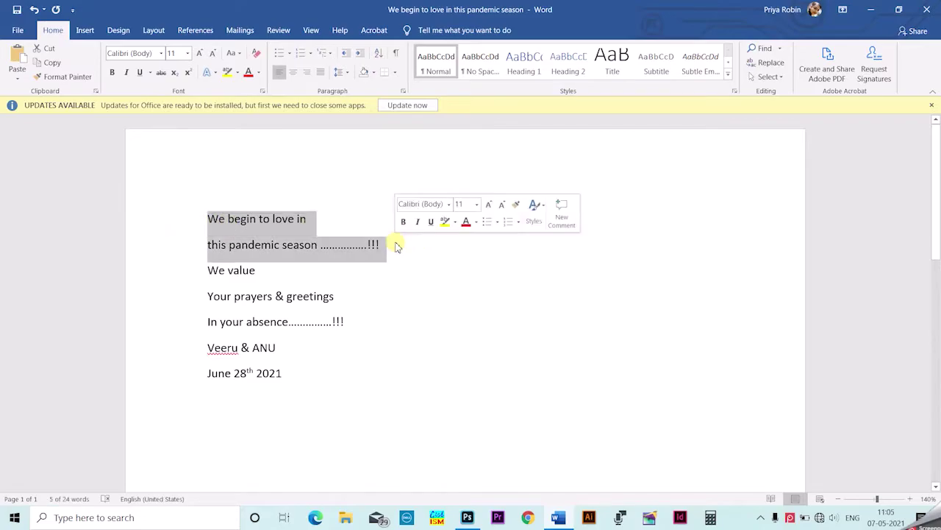
key("alt+Tab")
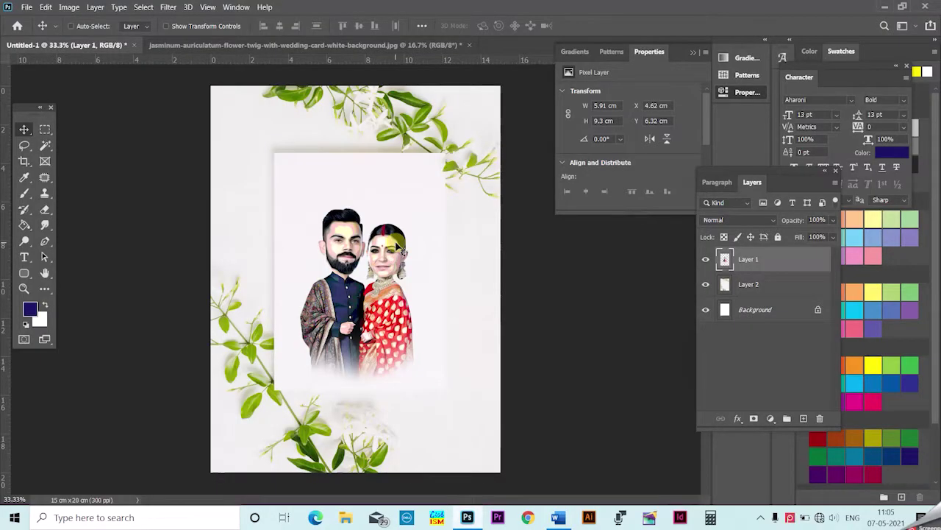
- Paste the message as a new text layer above the couple, in Kunstler Script
left_click(28, 254)
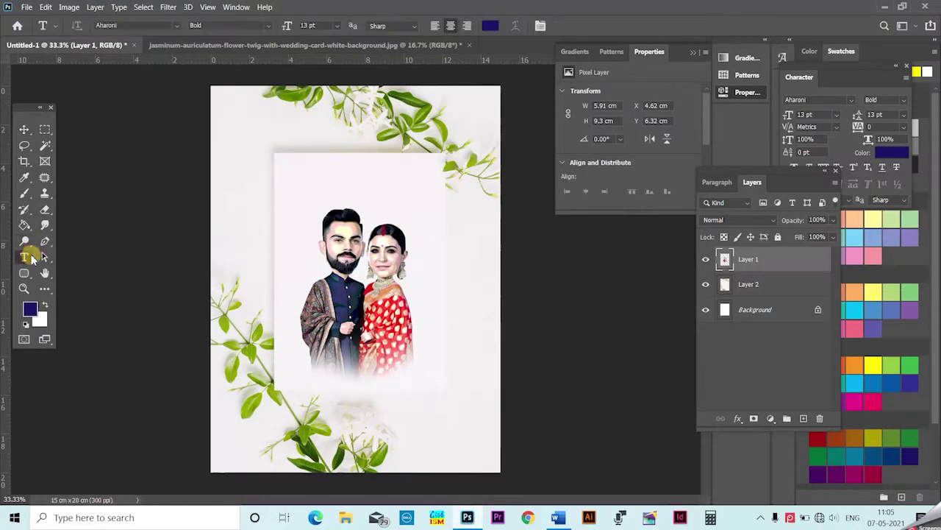
left_click(317, 189)
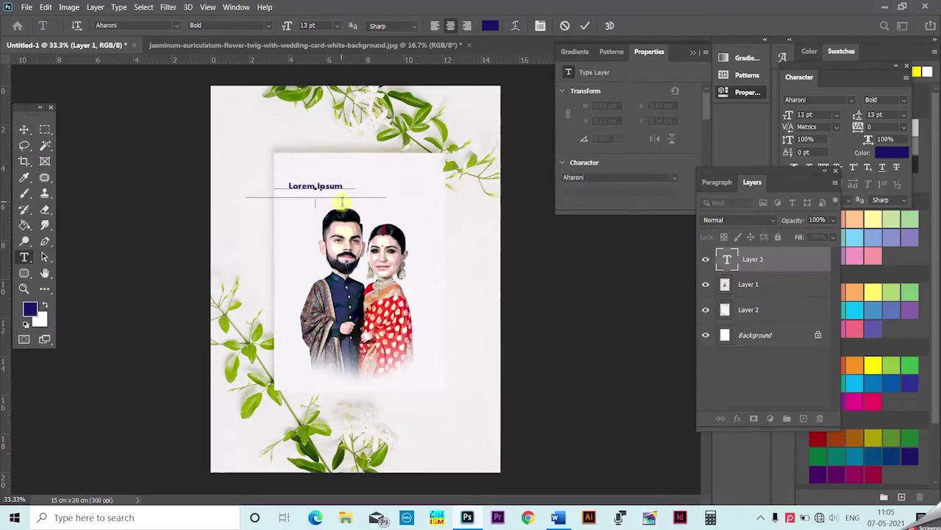
key("ctrl+v")
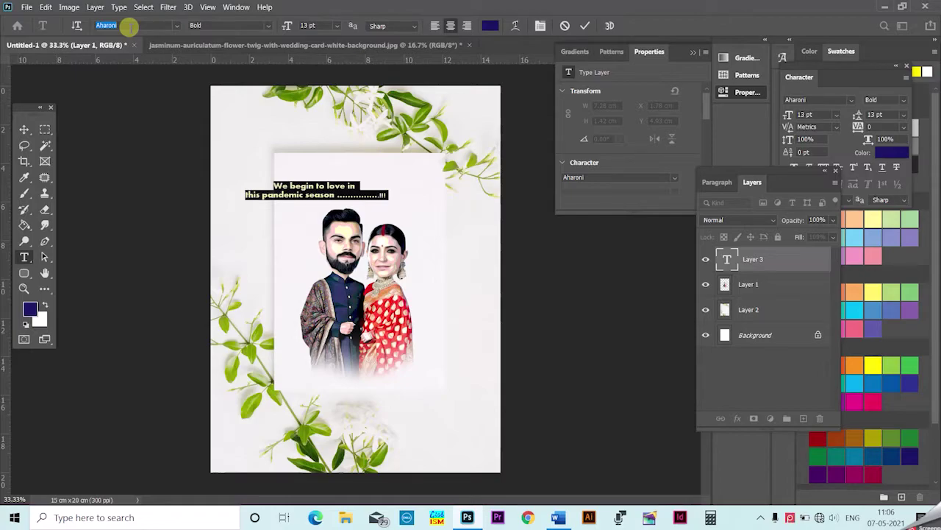
left_click(176, 25)
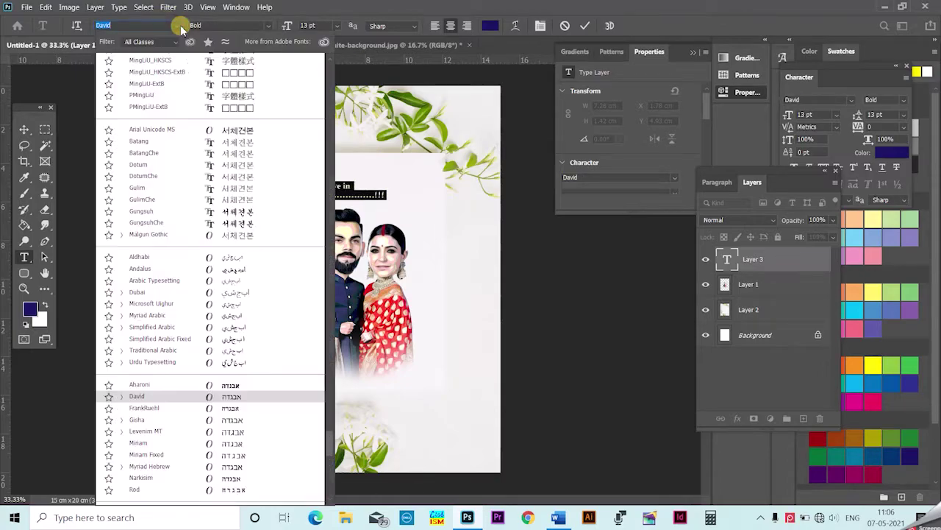
scroll(162, 331, "down", 5)
scroll(162, 436, "down", 3)
scroll(160, 436, "down", 3)
scroll(160, 438, "down", 3)
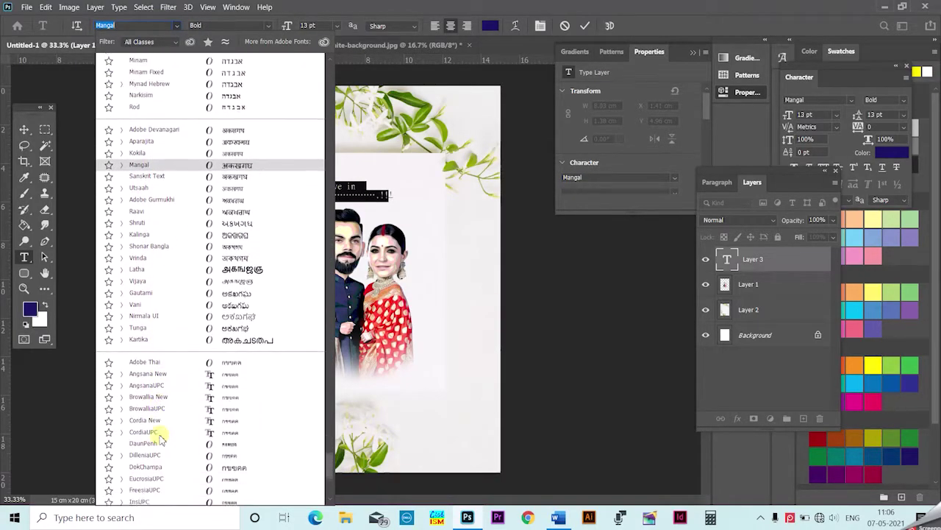
scroll(159, 439, "down", 3)
scroll(157, 442, "down", 3)
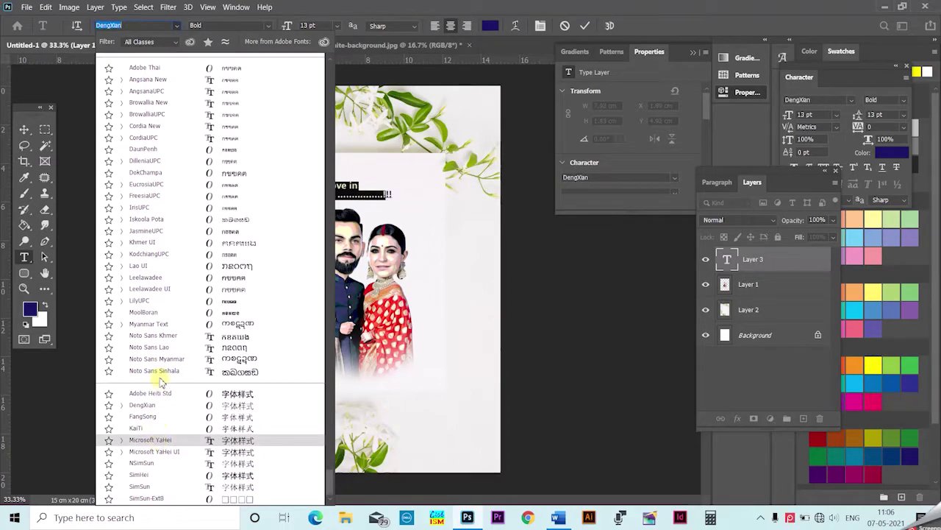
scroll(167, 437, "up", 3)
left_click_drag(329, 478, 345, 260)
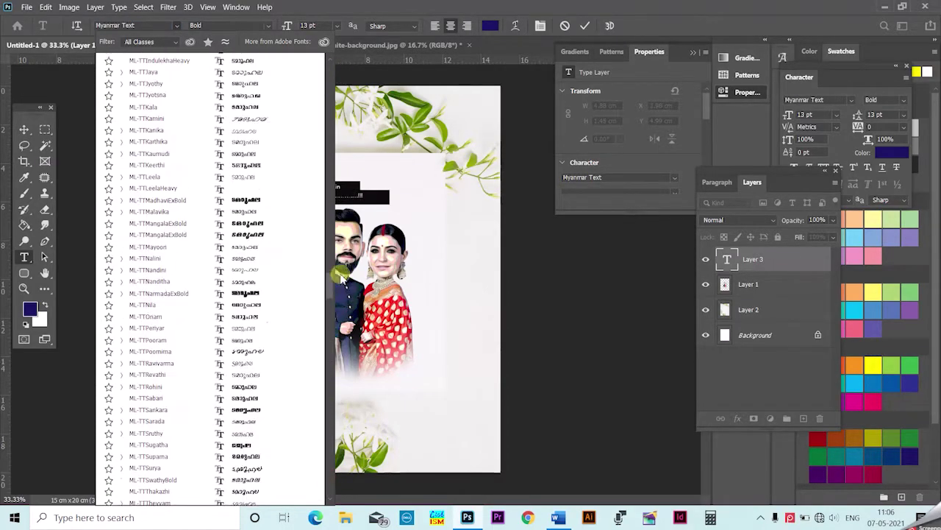
scroll(294, 265, "down", 3)
scroll(294, 265, "down", 3)
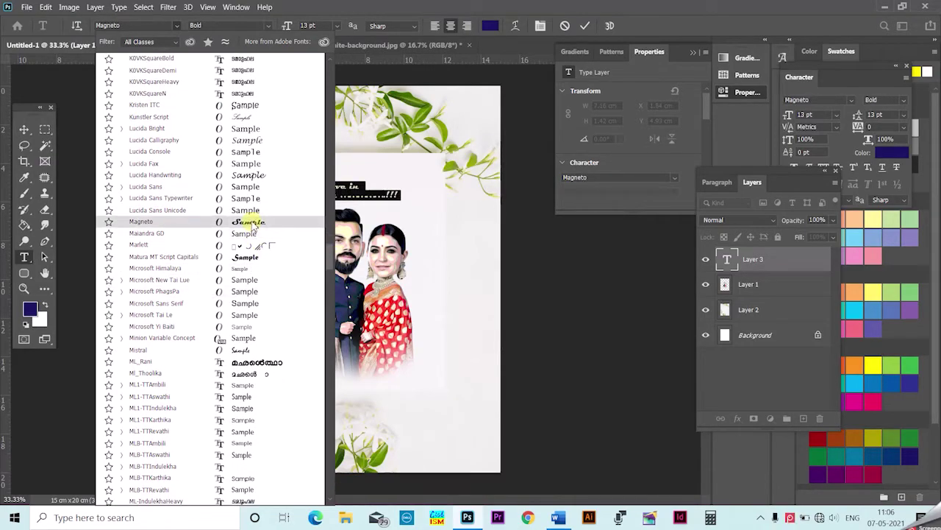
left_click(239, 116)
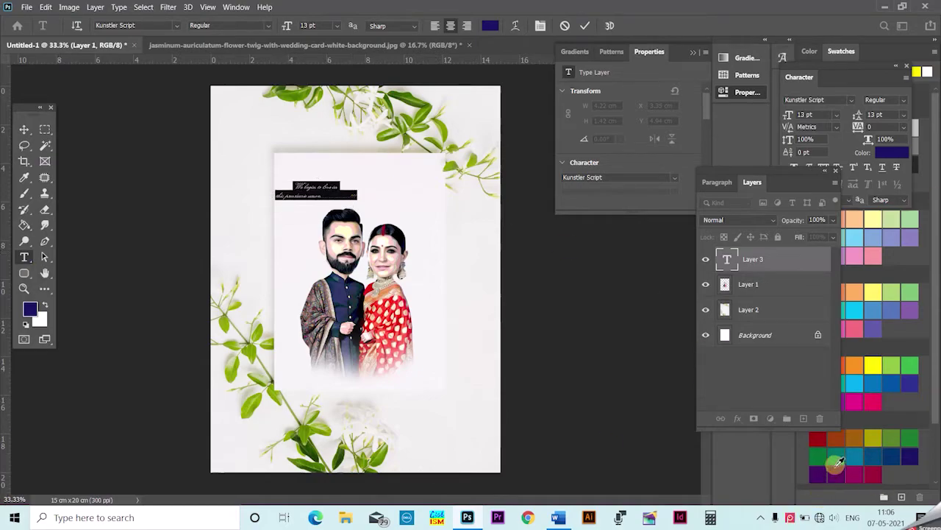
- Colour the message red, try 72 then 48 pt, and set leading to Auto
left_click(818, 439)
left_click(336, 26)
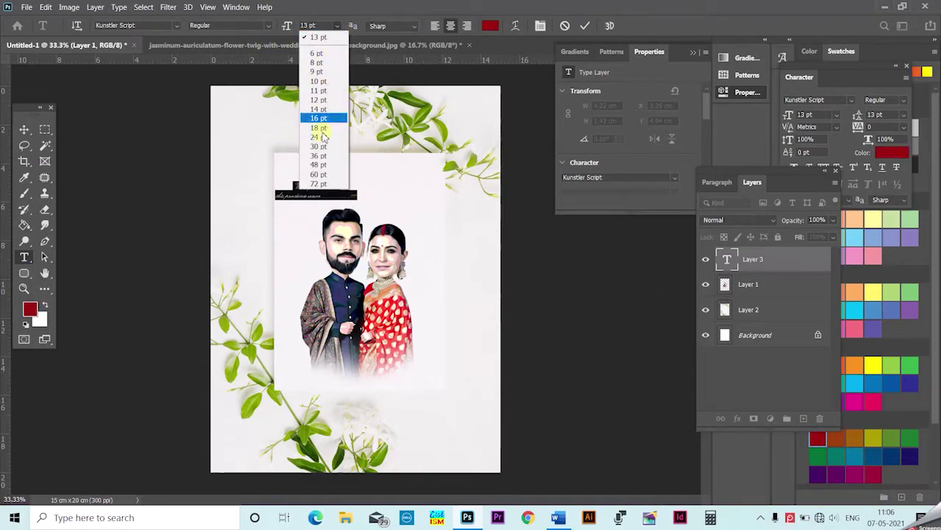
left_click(315, 175)
left_click(335, 25)
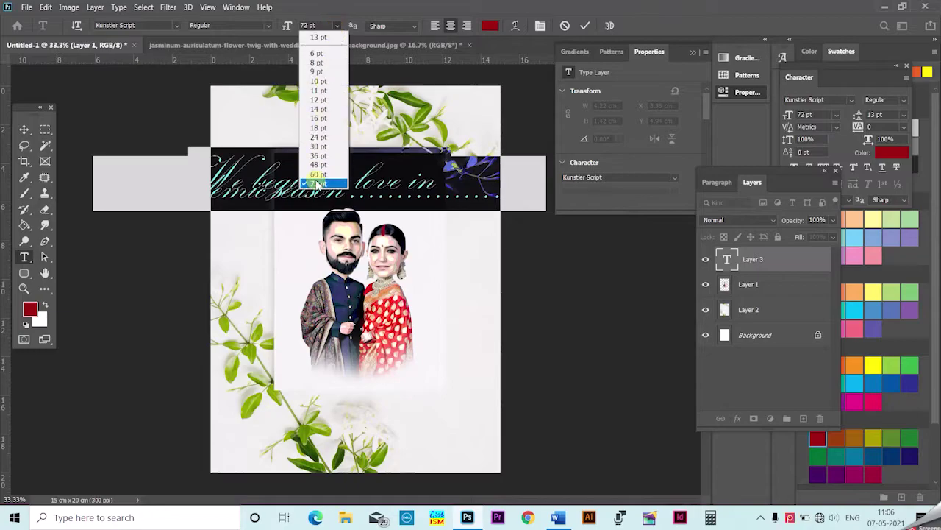
left_click(315, 157)
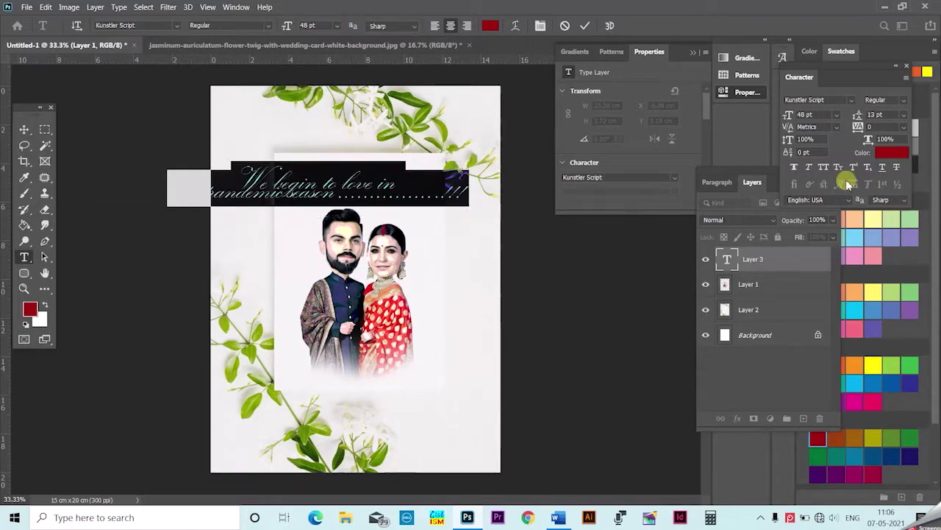
left_click(836, 114)
left_click(904, 114)
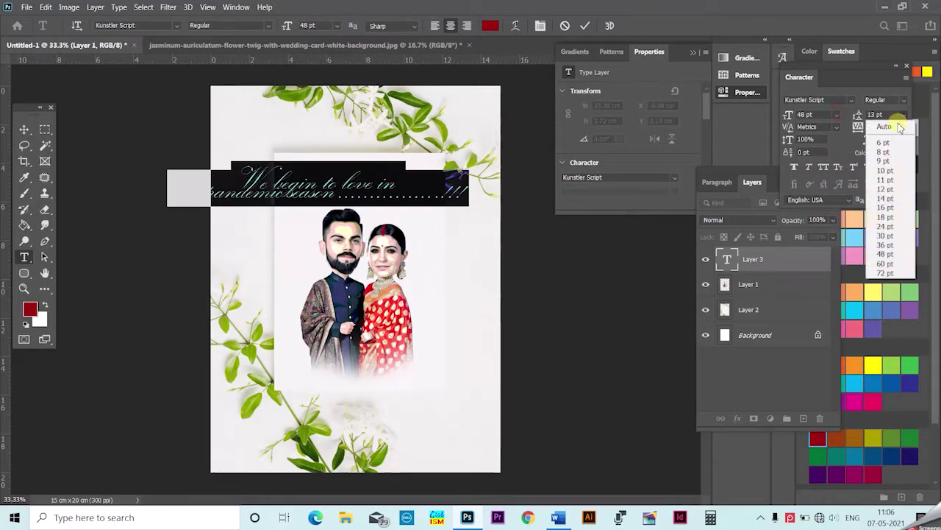
left_click(359, 189)
- Apply Faux Bold to the message, with 27 pt leading and 36 pt size
key("ctrl+a")
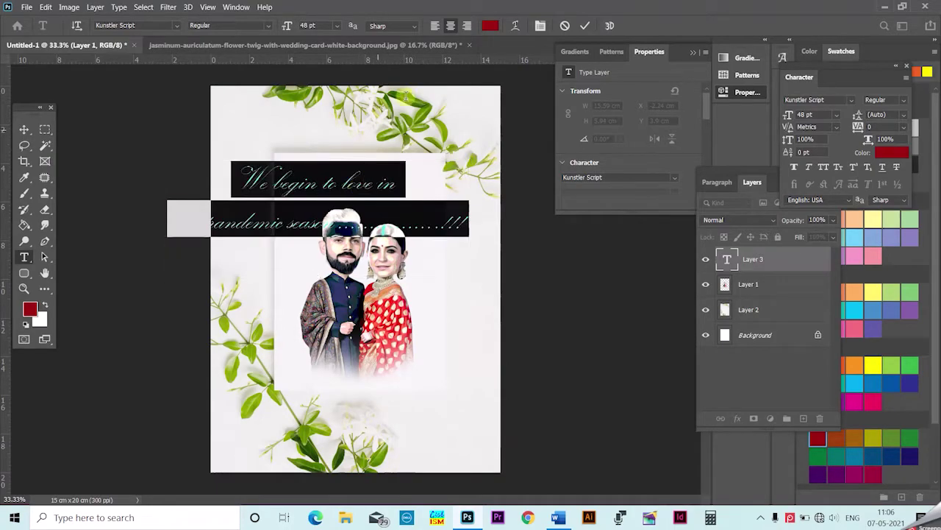
left_click(797, 167)
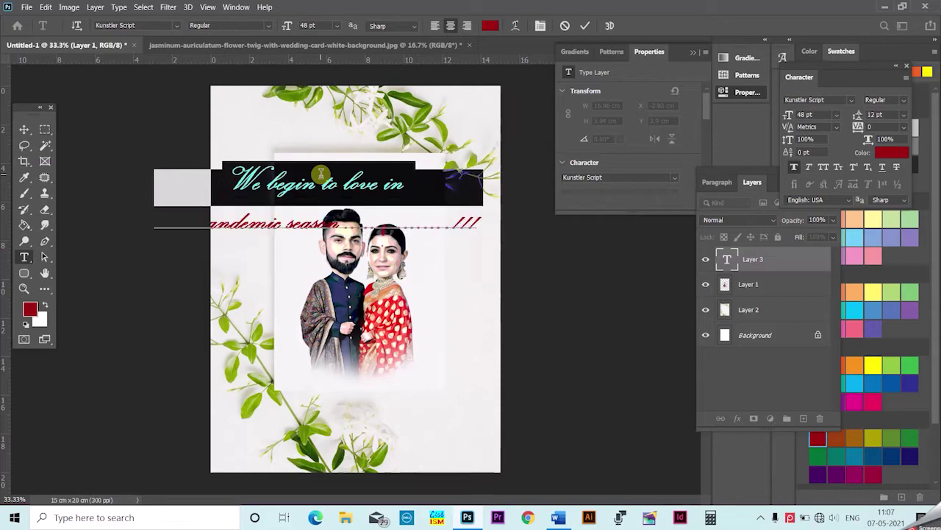
key("alt+Up")
key("alt+Up")
key("alt+Up")
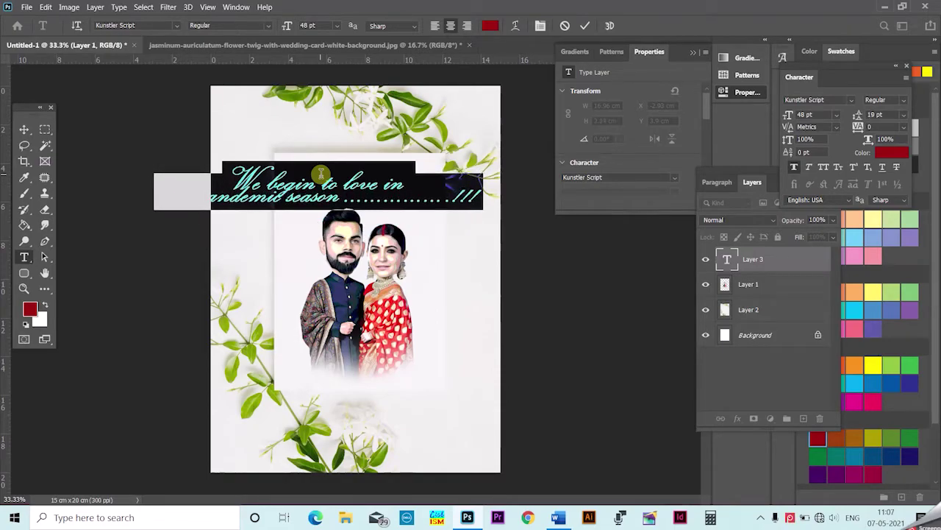
key("alt+Down")
key("alt+Down")
key("alt+Down")
key("alt+Down")
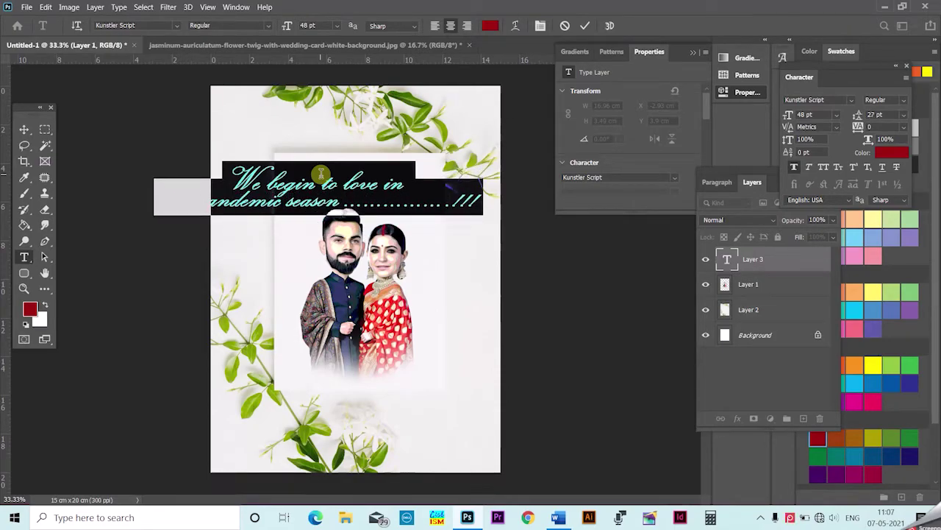
key("alt+Down")
left_click(337, 25)
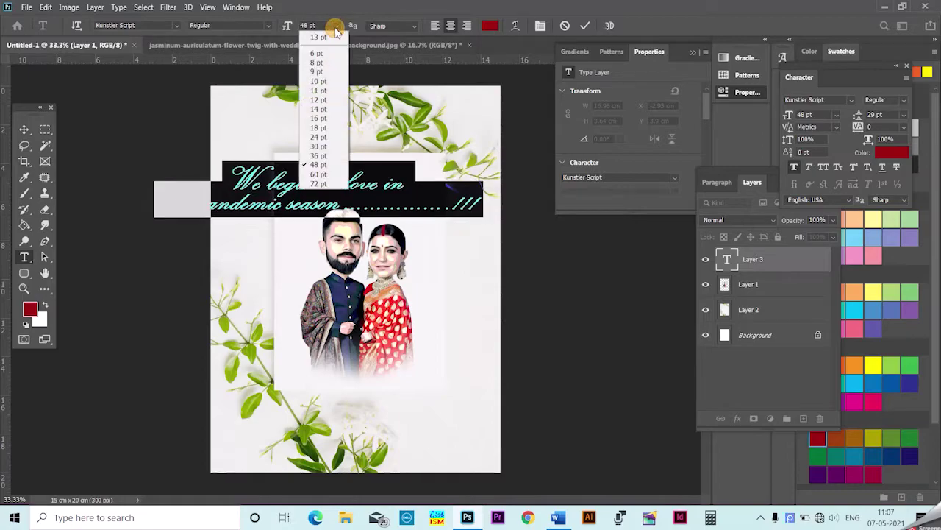
left_click(318, 151)
- Reposition the red message so it sits above the couple
left_click(25, 130)
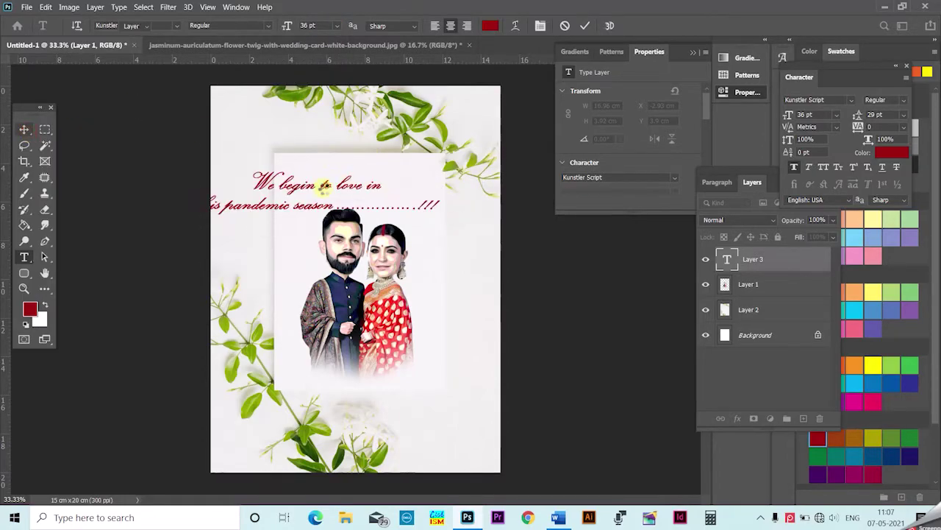
left_click_drag(390, 163, 395, 169)
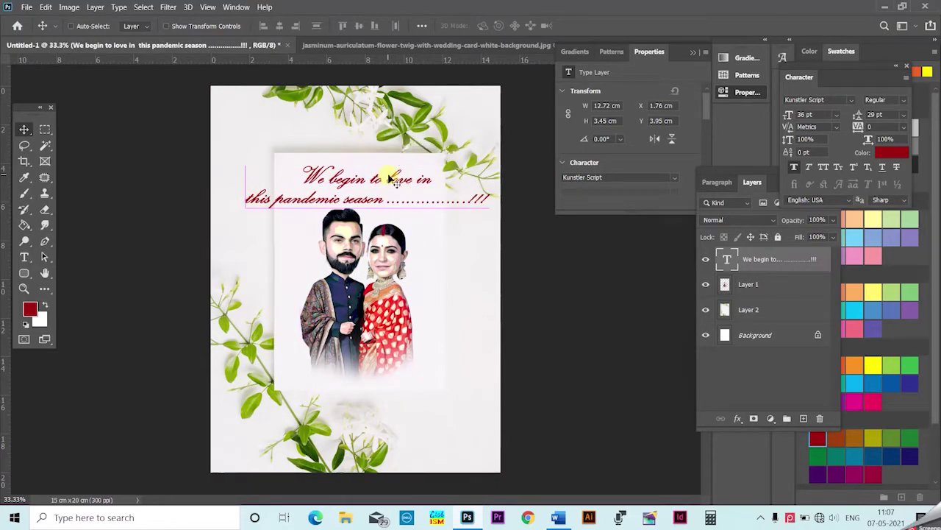
left_click_drag(395, 167, 390, 178)
key("shift+Up")
key("shift+Up")
- Cut the long run of dots after 'season' down to two dots
left_click(24, 256)
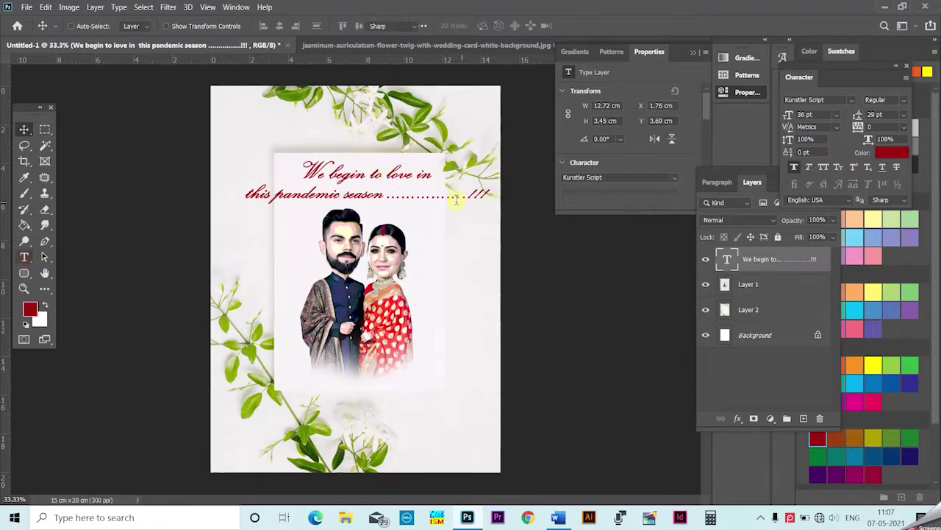
left_click(394, 195)
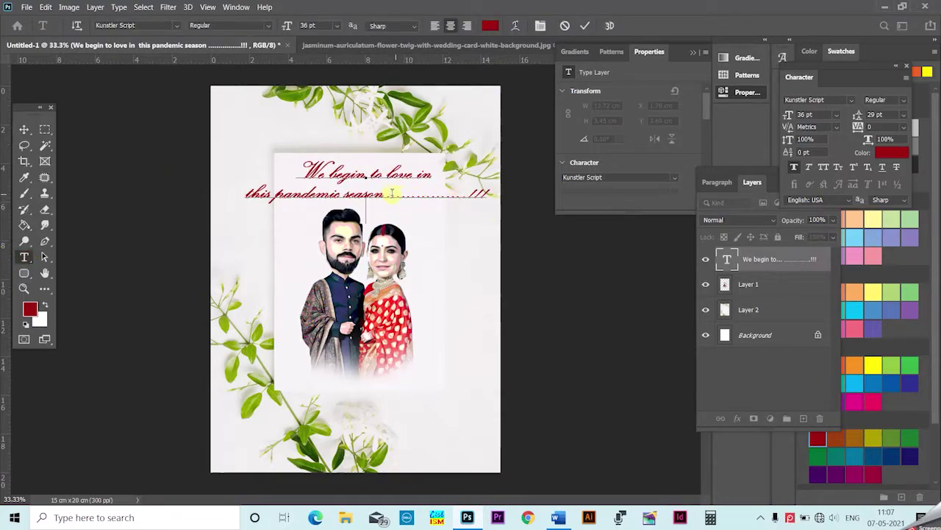
left_click_drag(392, 193, 455, 193)
key("BackSpace")
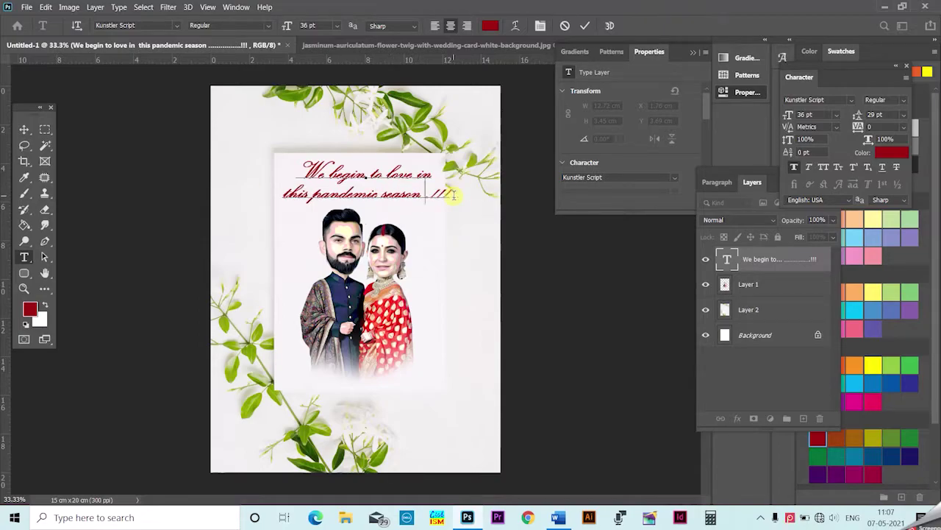
type(".")
key("BackSpace")
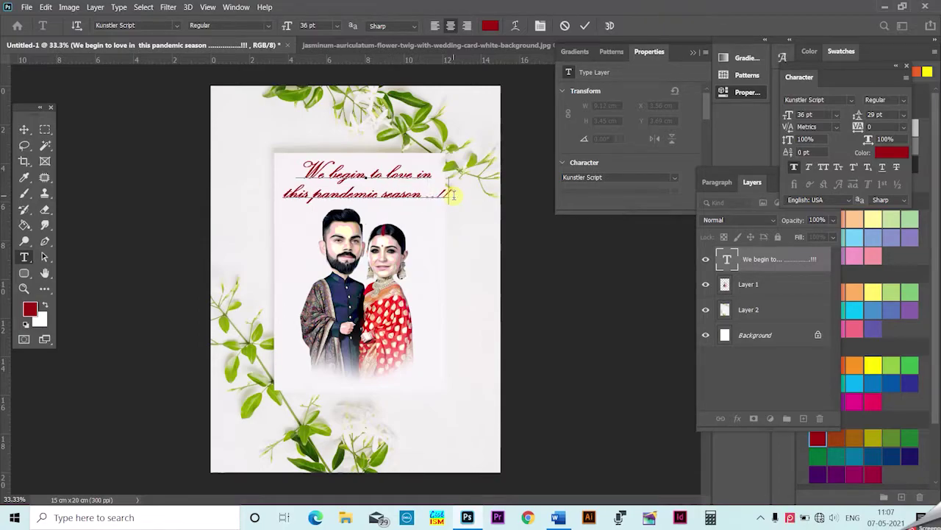
- Narrow the heading slightly with Free Transform and centre it over the couple
left_click(35, 137)
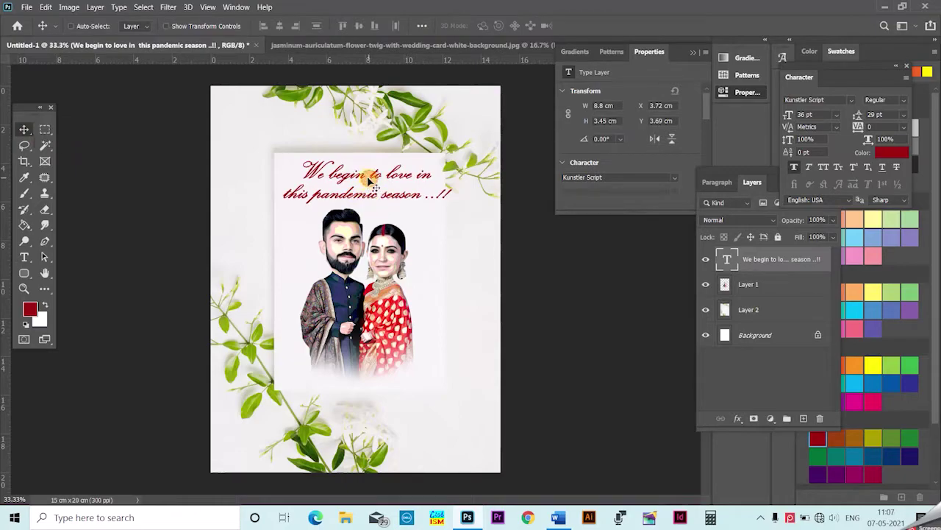
left_click_drag(363, 180, 365, 180)
key("ctrl+t")
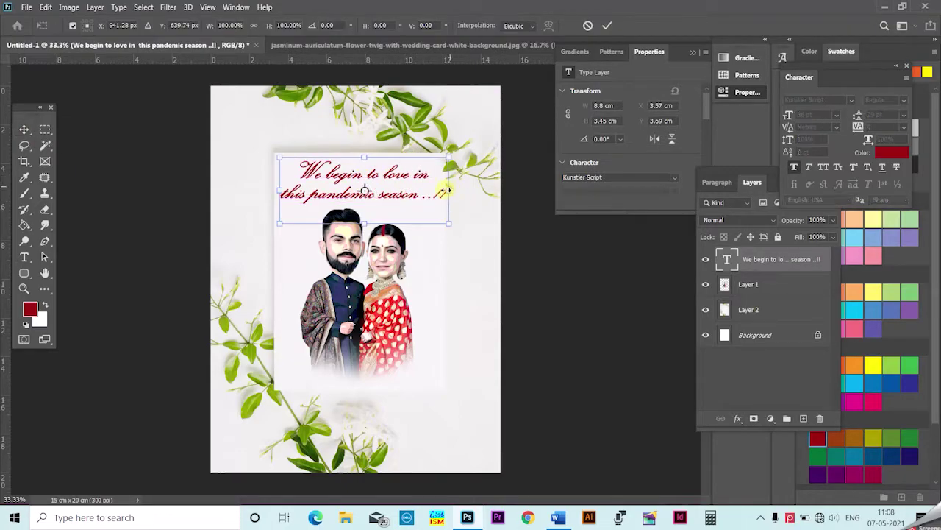
left_click_drag(447, 190, 436, 190)
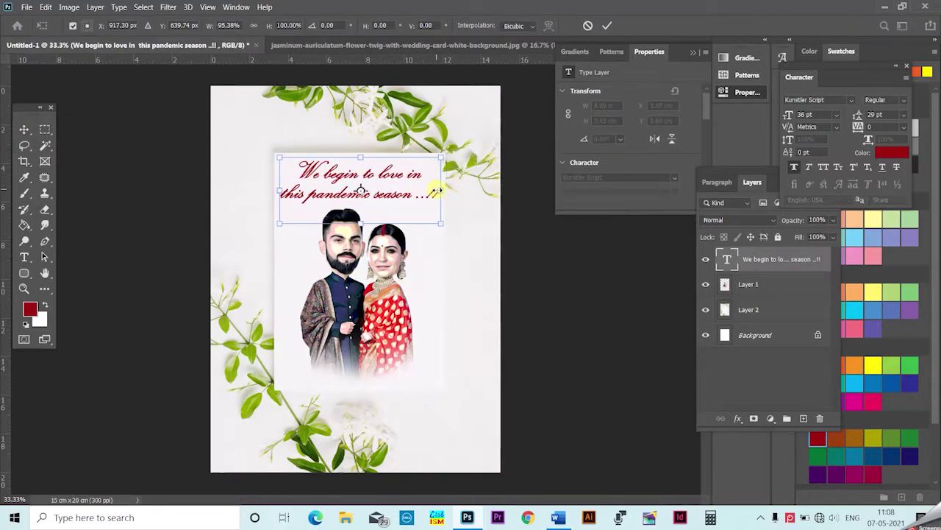
key("Return")
scroll(335, 212, "up", 1)
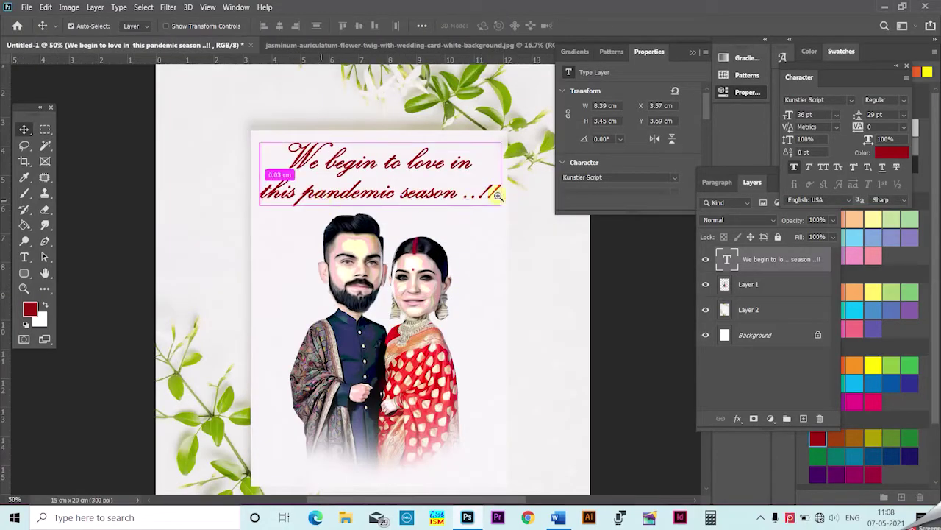
scroll(512, 194, "down", 1)
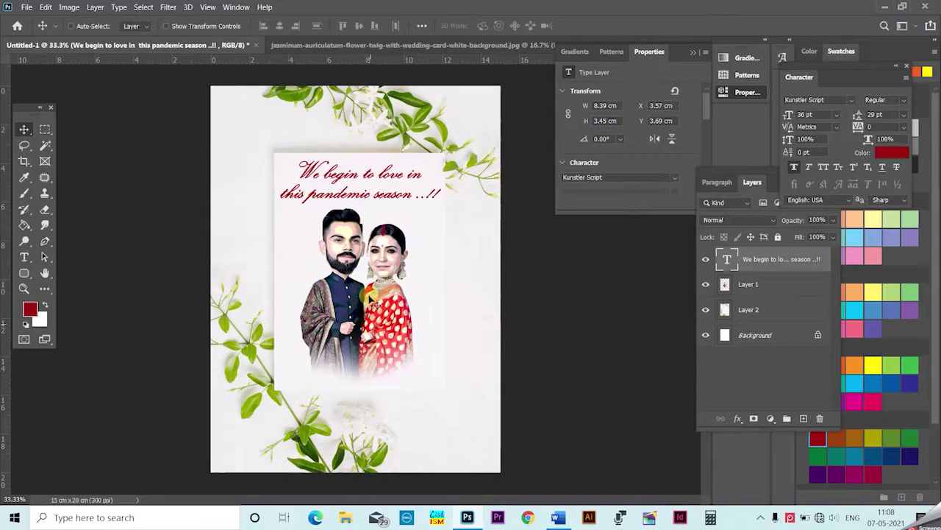
- Nudge the couple picture (Layer 1) further down the card
right_click(366, 292)
left_click(371, 296)
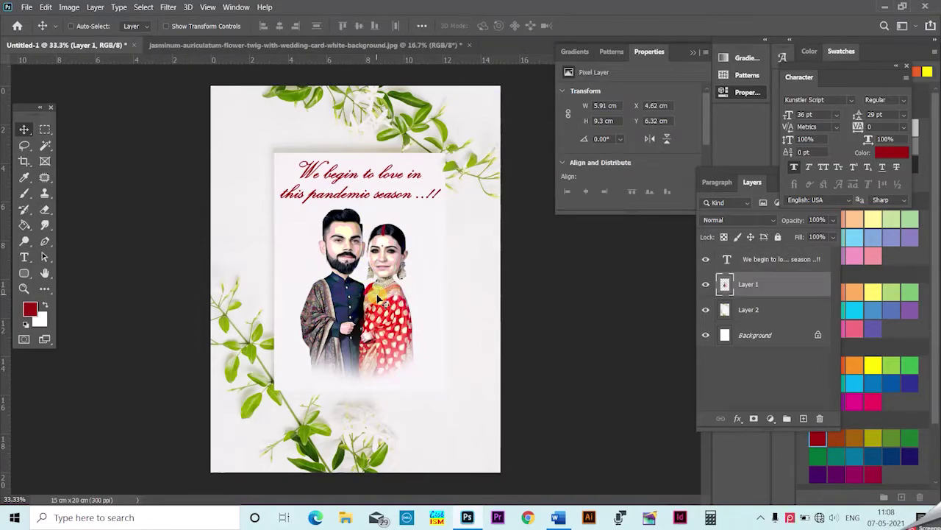
key("shift+Down")
key("shift+Down")
key("shift+Down")
key("shift+Down")
key("shift+Down")
key("shift+Down")
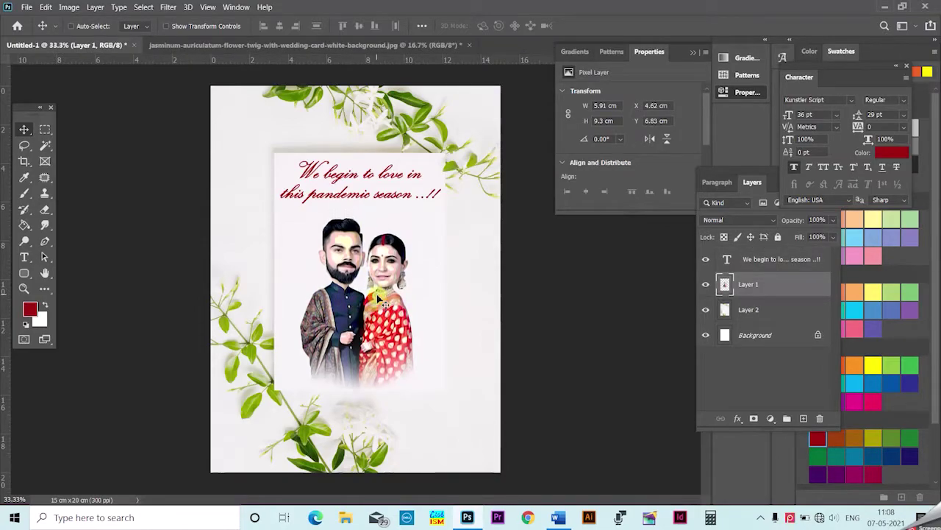
key("shift+Down")
key("shift+Down")
key("shift+Down")
key("shift+Down")
key("shift+Down")
key("shift+Down")
key("shift+Down")
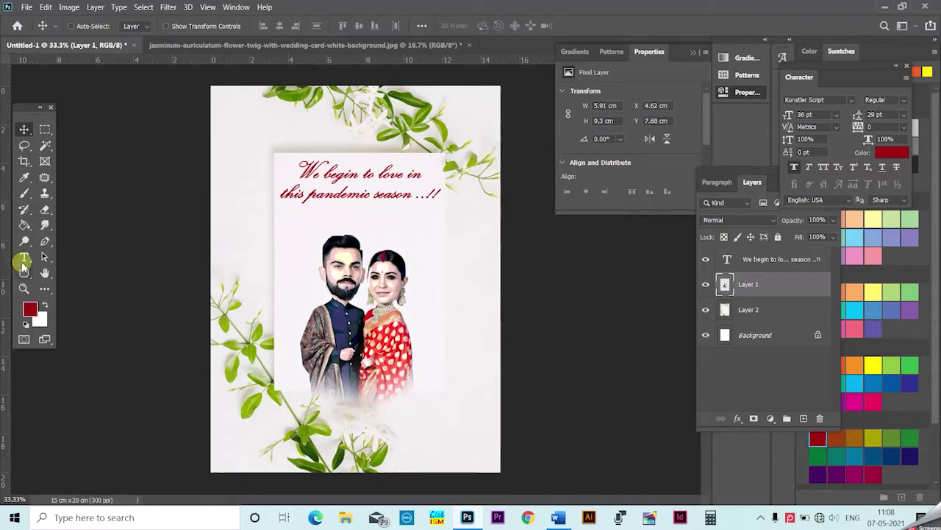
- Recolour the whole script heading green
left_click(24, 257)
left_click(361, 184)
key("ctrl+a")
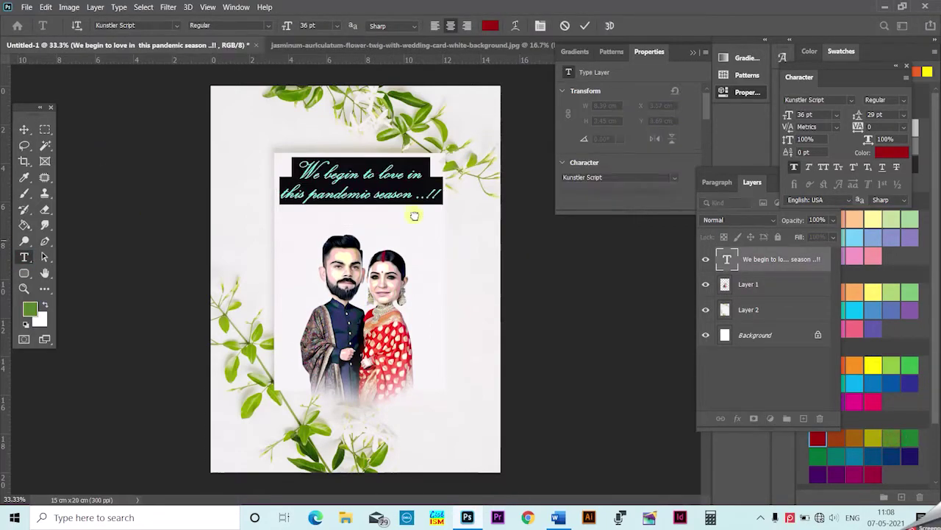
key("alt+BackSpace")
left_click(392, 197)
key("ctrl+Return")
key("v")
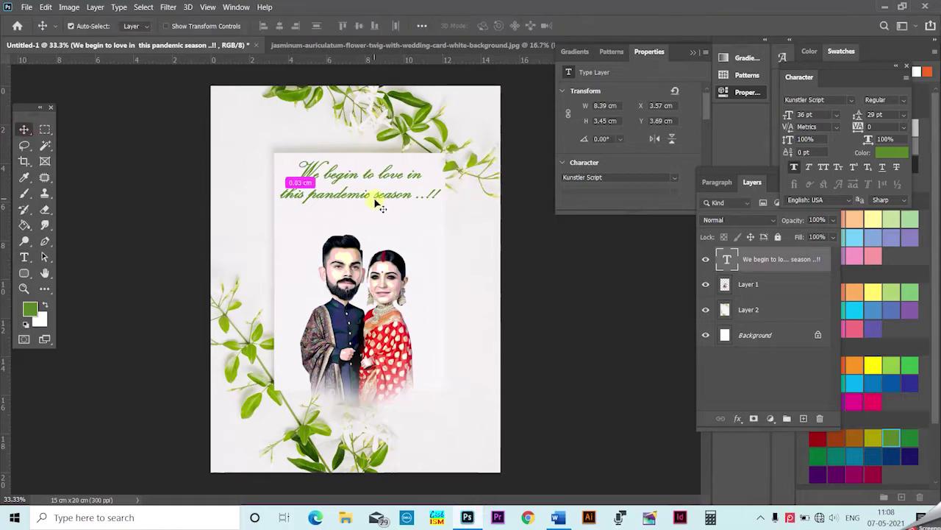
scroll(378, 203, "up", 1)
scroll(383, 210, "down", 1)
- Recolour the script heading navy instead
left_click(25, 257)
left_click(360, 184)
key("ctrl+a")
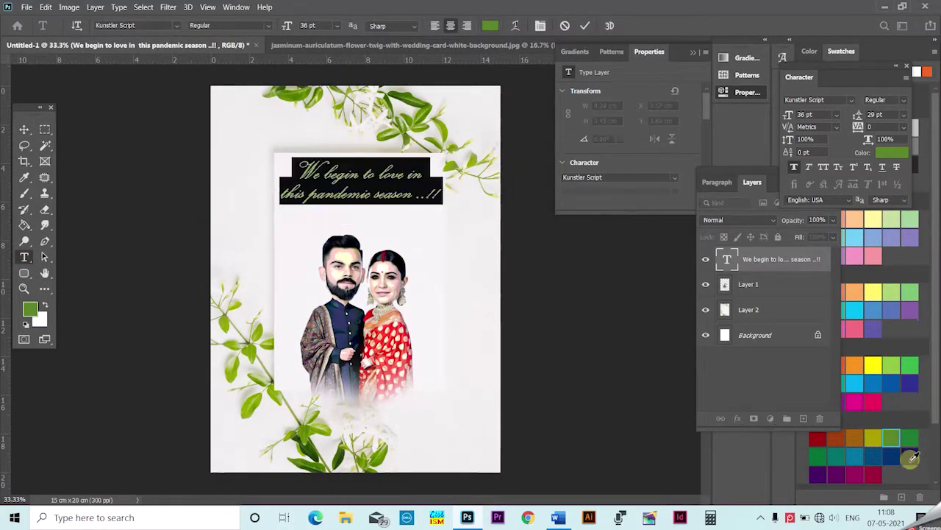
key("alt+BackSpace")
left_click(25, 129)
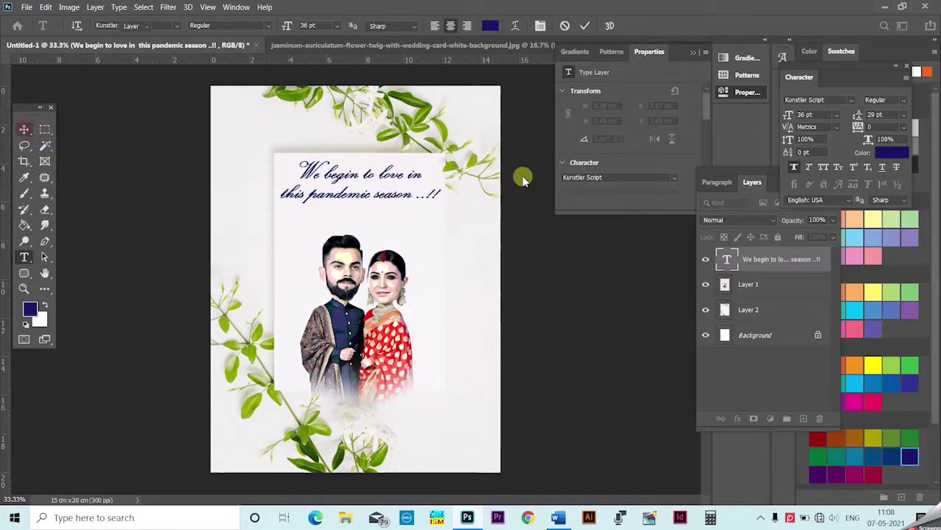
- Copy the three message lines starting 'We value' from the Word document
left_click(555, 517)
left_click(185, 271)
left_click(347, 322, "shift")
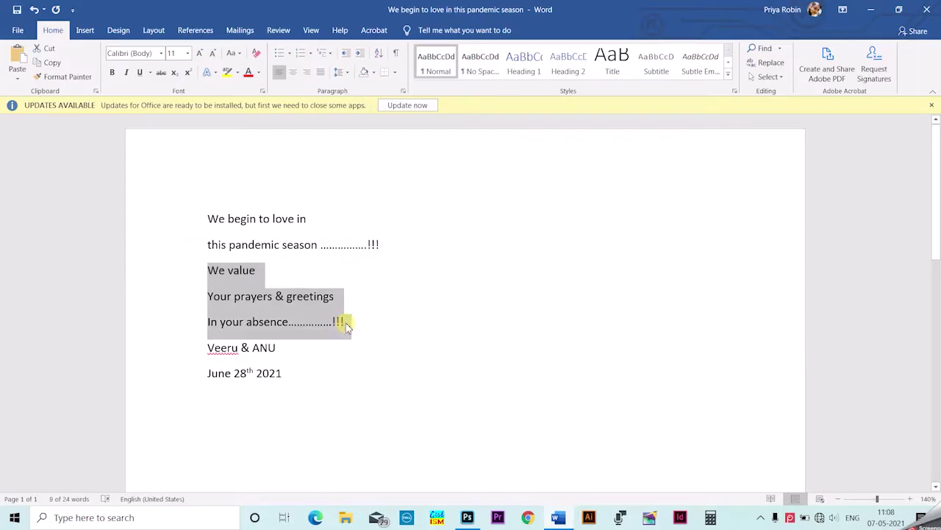
key("alt+Tab")
left_click(24, 257)
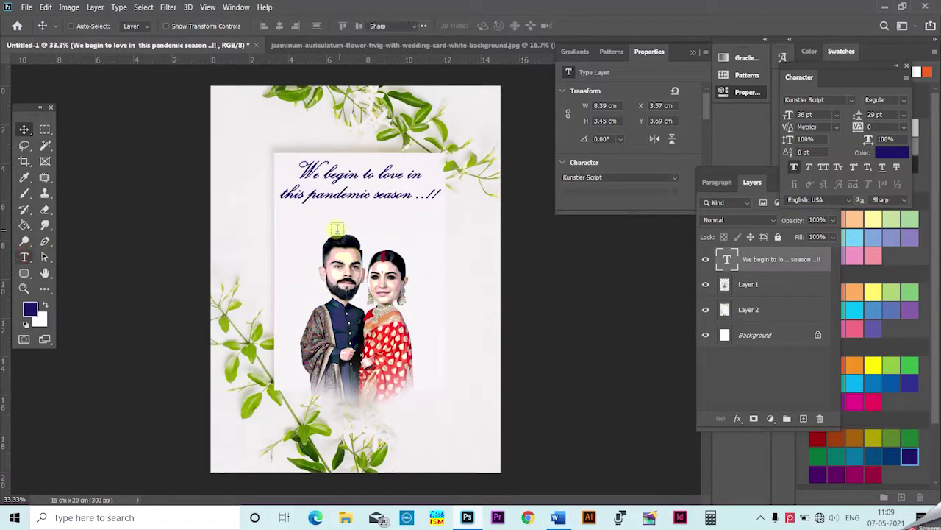
- Paste the 'We value' message below the heading in Century Gothic
left_click(336, 232)
key("ctrl+v")
key("ctrl+a")
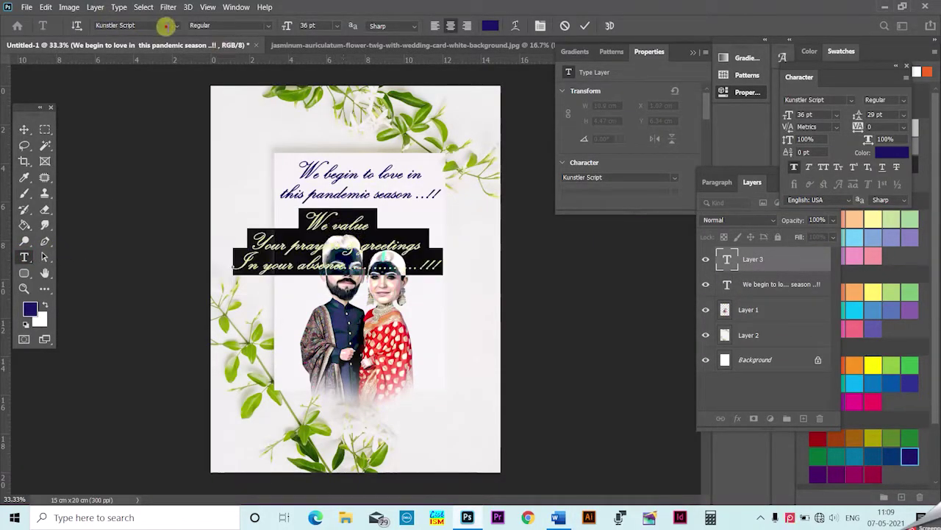
left_click(147, 25)
type("cen")
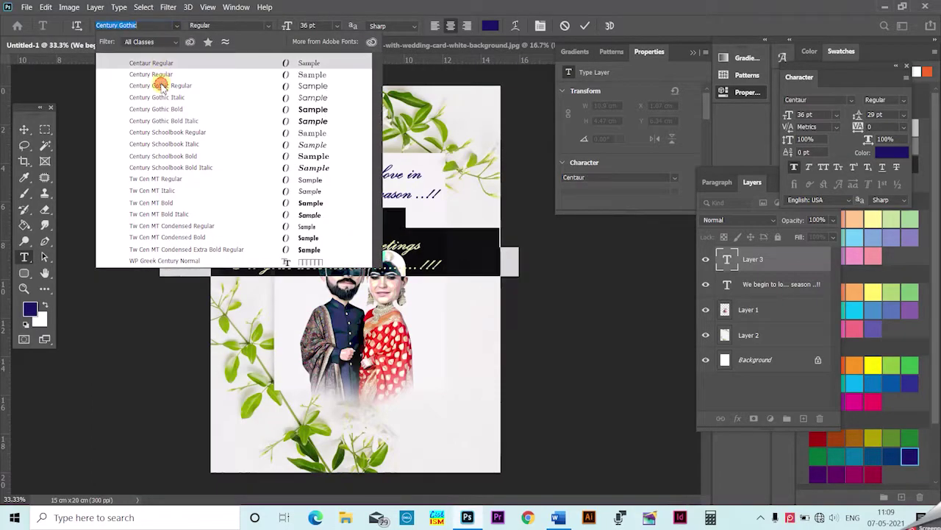
left_click(160, 86)
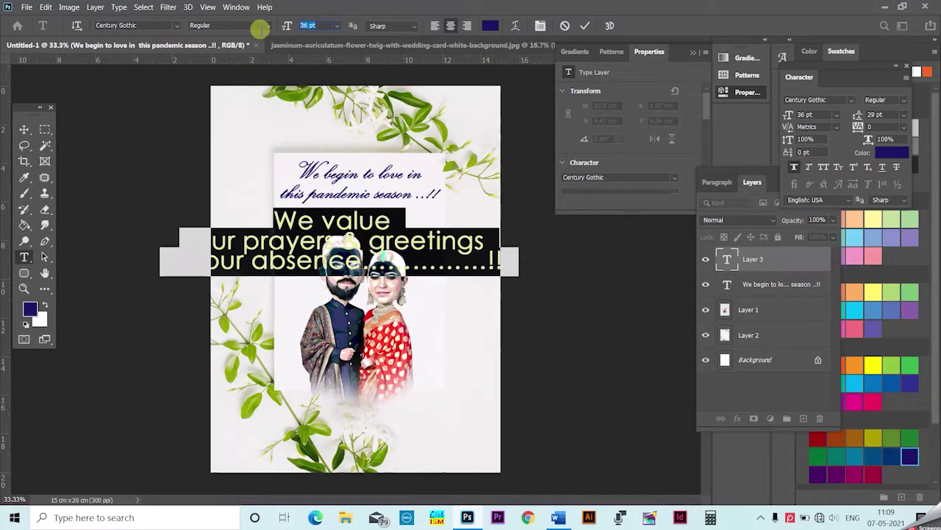
- Size the message at 16 pt and make it bold
type("0")
key("Return")
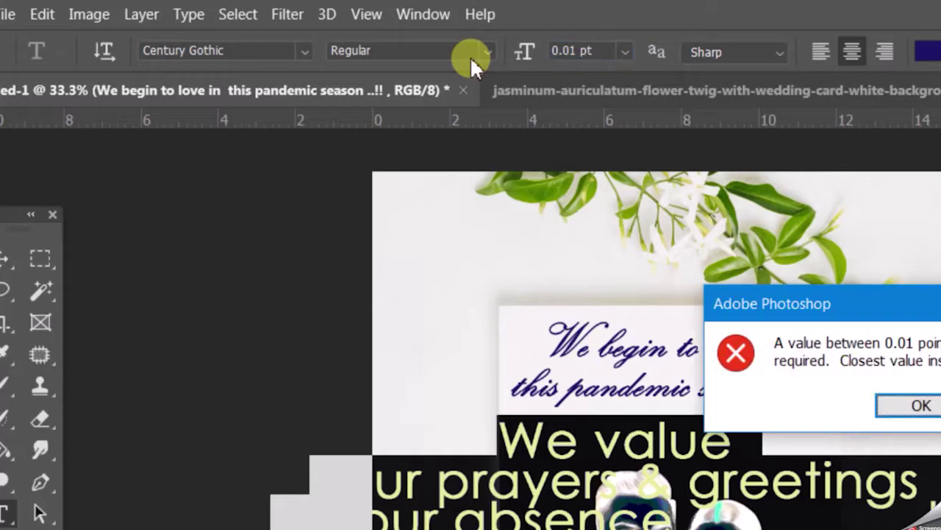
left_click(459, 214)
key("ctrl+z")
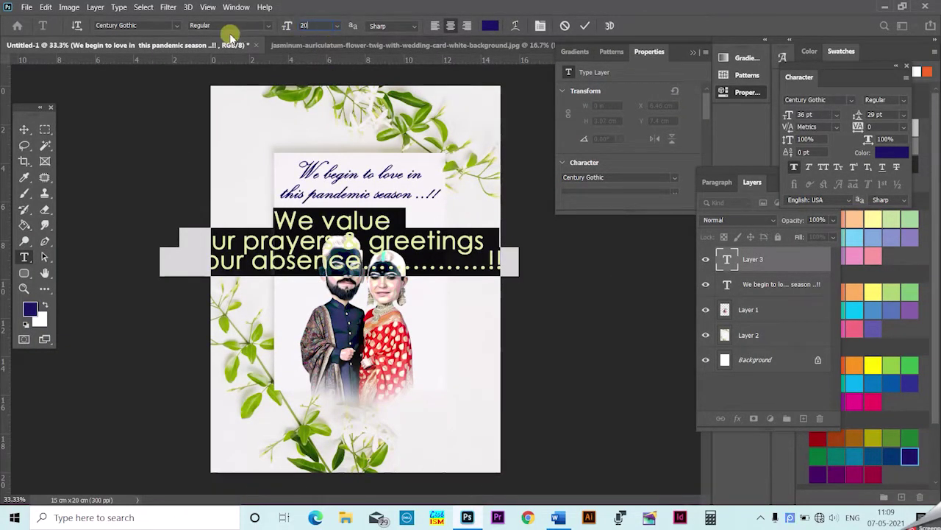
key("Return")
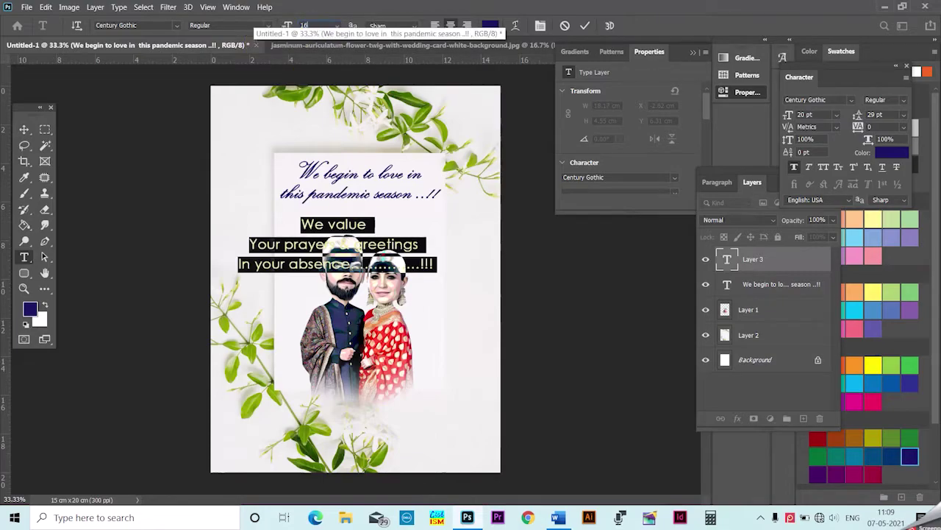
key("Down")
key("Down")
key("Down")
key("Down")
key("Down")
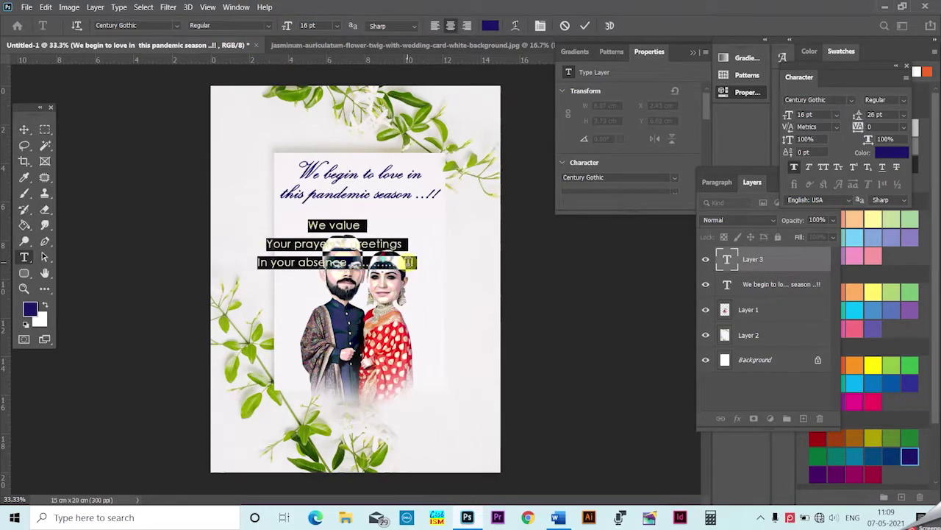
key("Down")
key("Down")
key("Down")
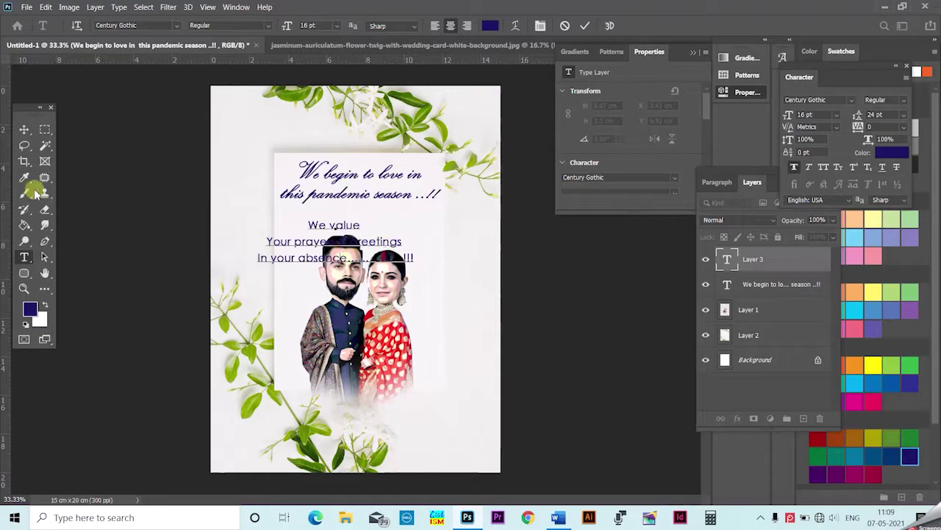
left_click(264, 25)
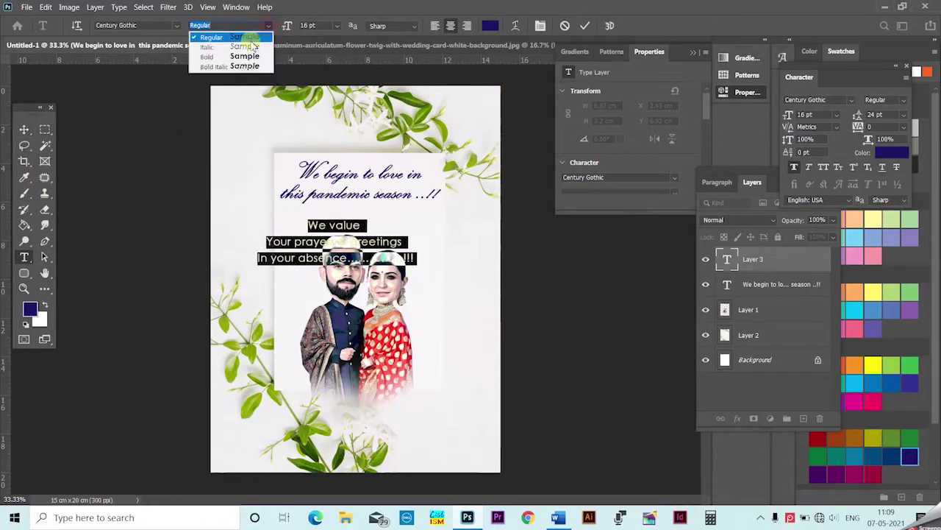
left_click(203, 53)
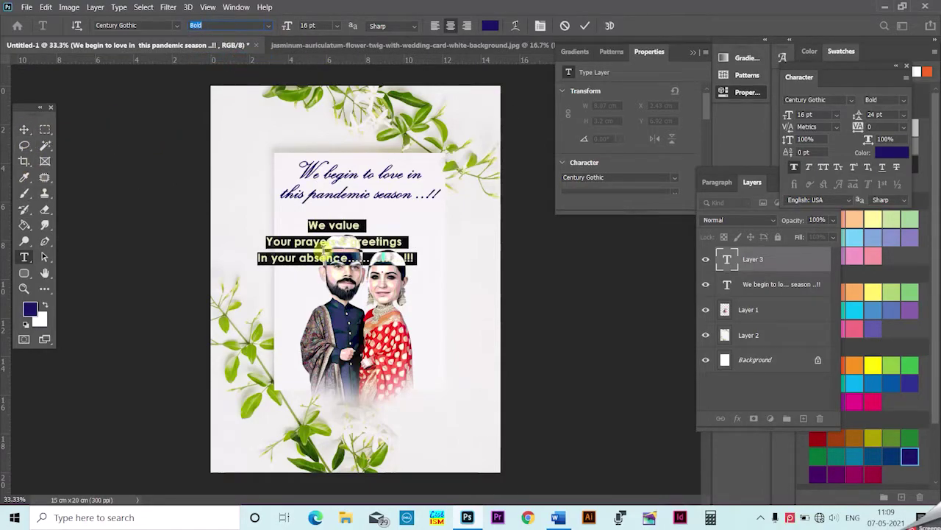
- Move the message block up under the heading and return it to regular weight
left_click(24, 130)
left_click_drag(389, 258, 409, 245)
left_click(25, 257)
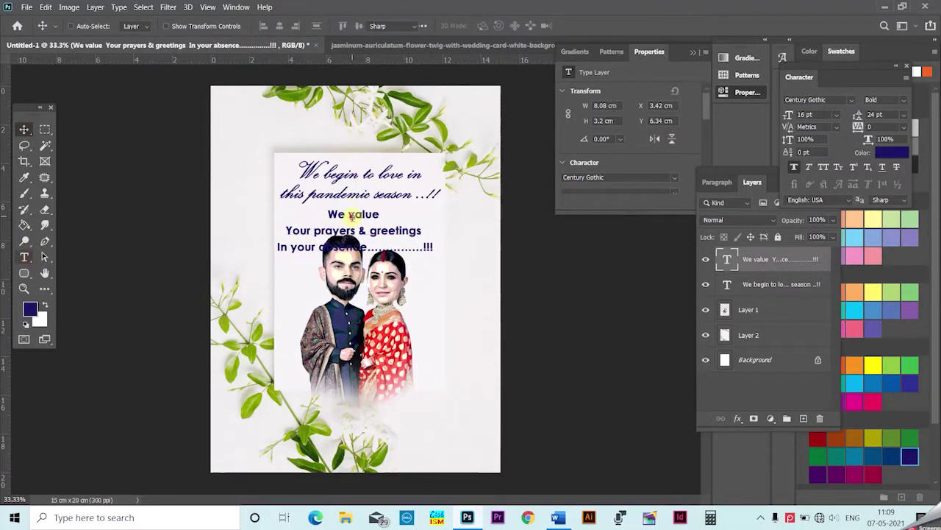
left_click(345, 213)
key("ctrl+a")
left_click(265, 25)
left_click(221, 35)
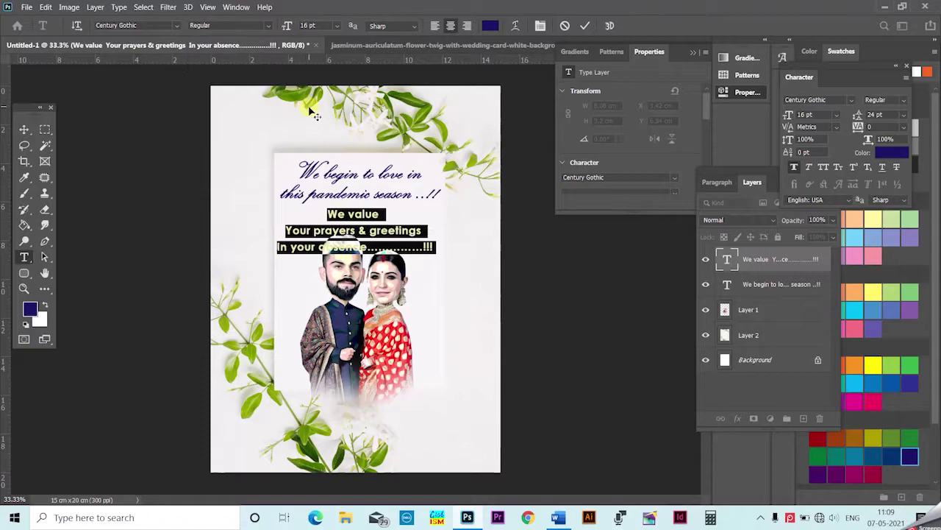
- Shrink the message to 15 pt with tighter line spacing
key("alt+Down")
key("ctrl+shift+comma")
key("alt+Down")
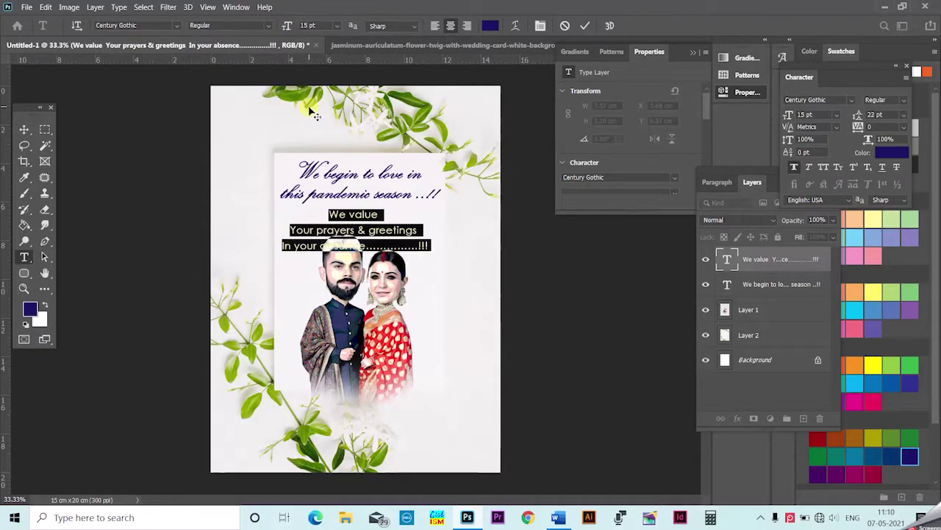
key("ctrl+shift+comma")
left_click(120, 140)
left_click(25, 129)
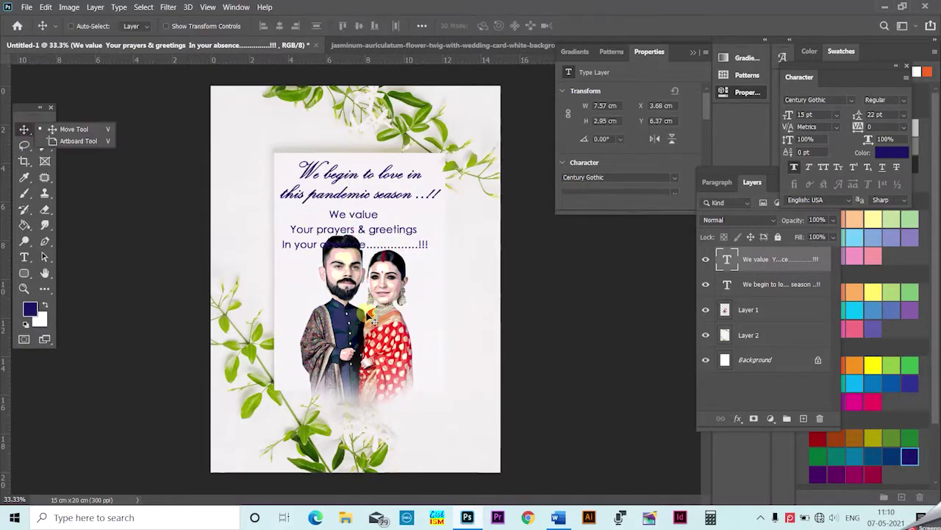
left_click(368, 314)
- Move the 'We begin' heading up slightly, leaving the couple image unchanged
right_click(346, 174)
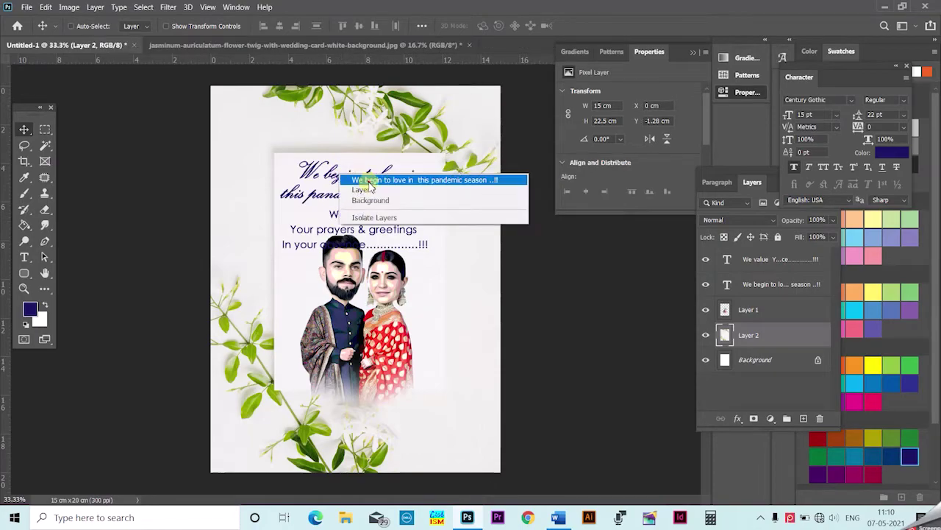
left_click(360, 181)
left_click_drag(360, 222, 360, 206)
left_click(361, 206, "ctrl+shift")
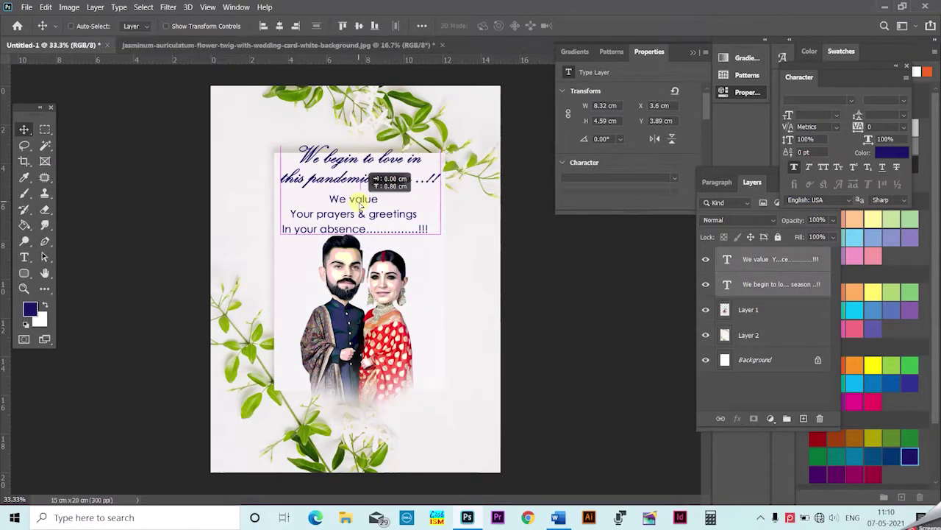
left_click(384, 360, "ctrl")
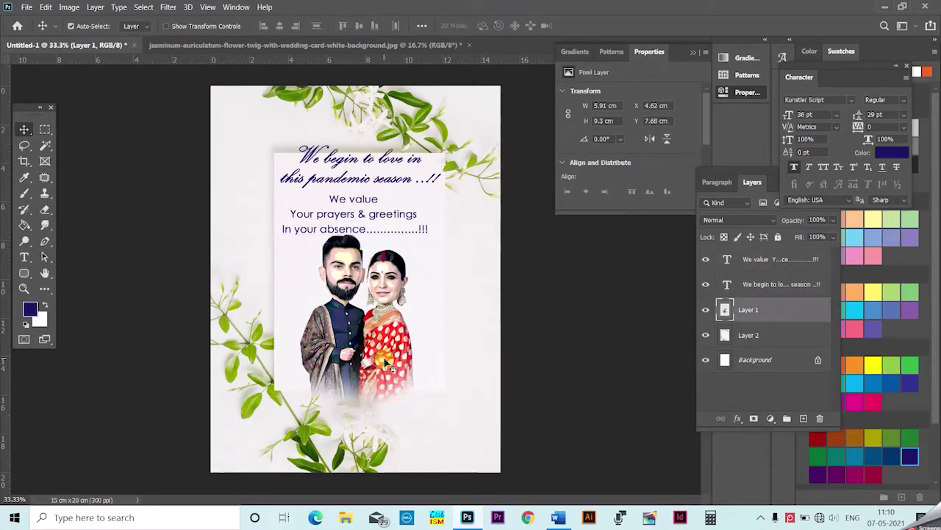
key("ctrl+t")
key("Return")
- Scale the floral background up to about 108% so the white panel grows
right_click(417, 144)
left_click(429, 151)
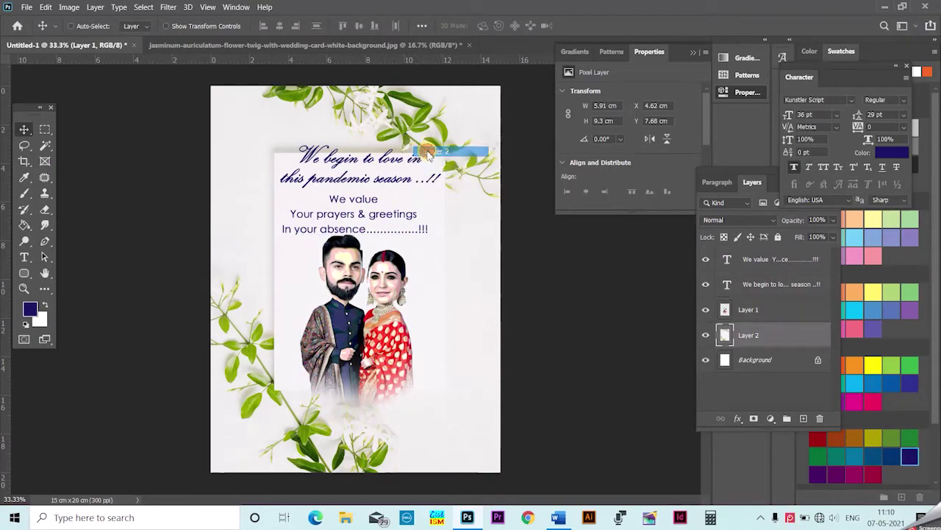
key("ctrl+t")
key("ctrl+minus")
left_click_drag(276, 175, 271, 164)
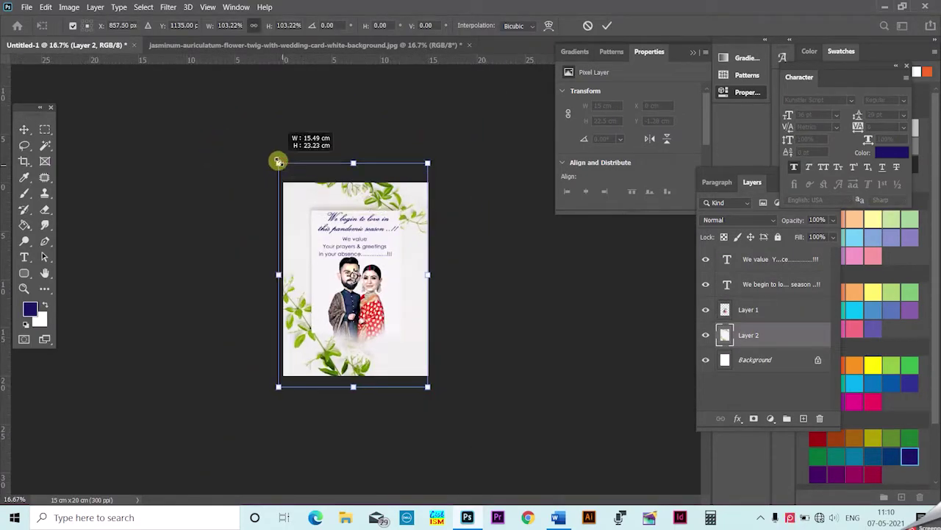
left_click_drag(429, 152, 434, 148)
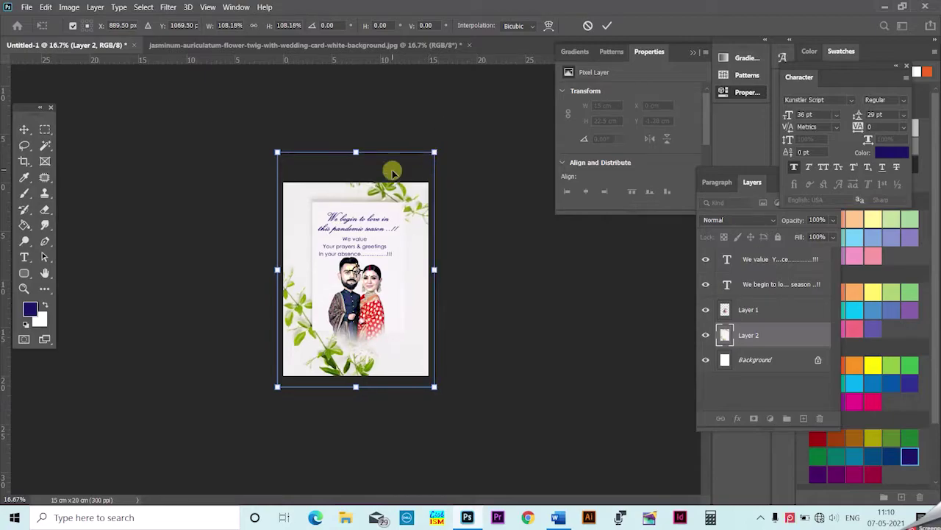
key("Return")
key("ctrl+plus")
key("ctrl+plus")
- Move the heading and the 'We value' message up a little
left_click_drag(332, 160, 332, 147)
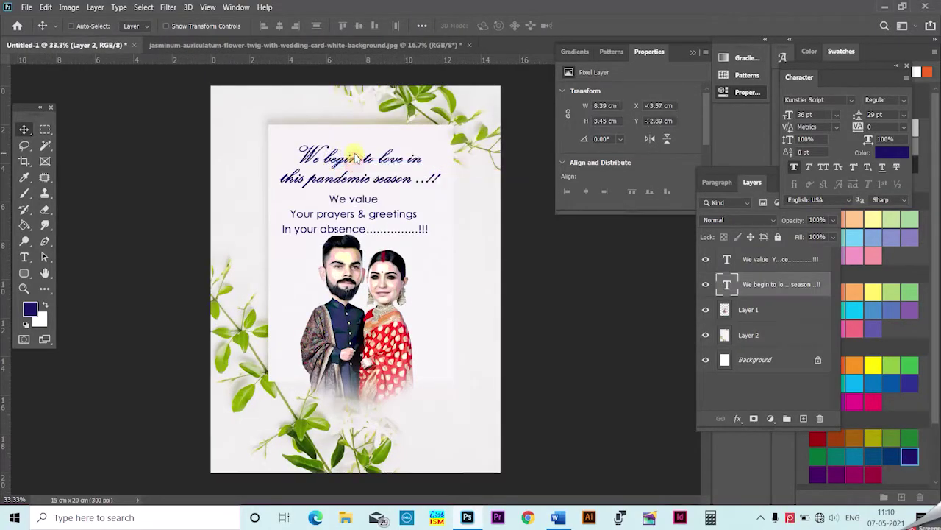
right_click(344, 214)
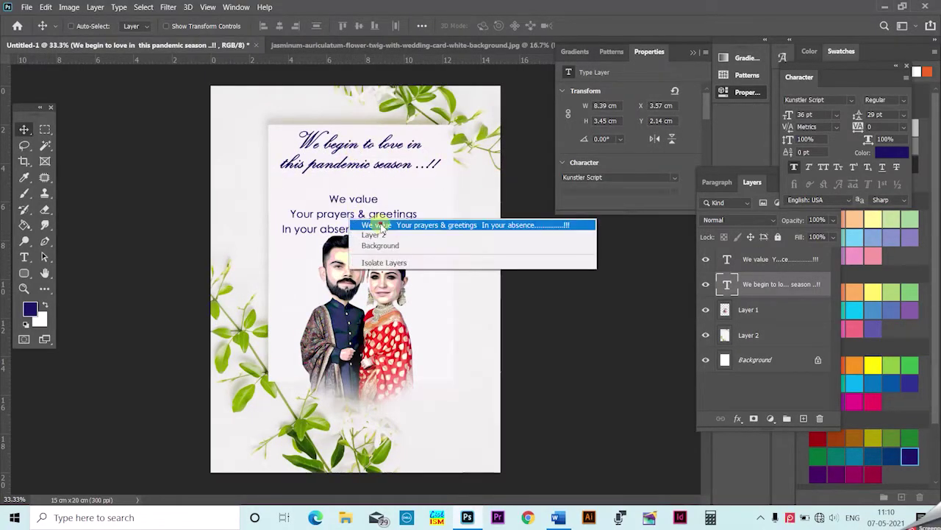
left_click(361, 223)
left_click_drag(382, 235, 381, 225)
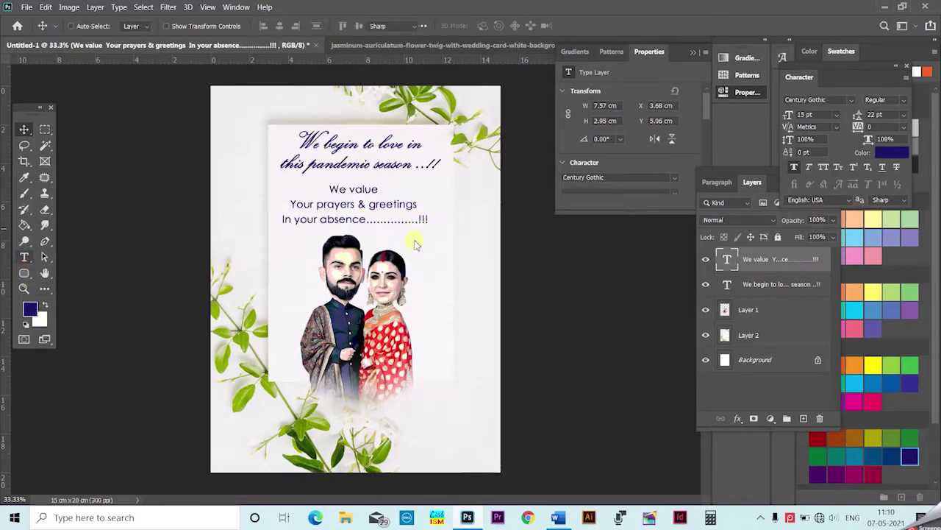
- Replace the long run of dots at the end of the message with a short '...'
key("t")
left_click(409, 218)
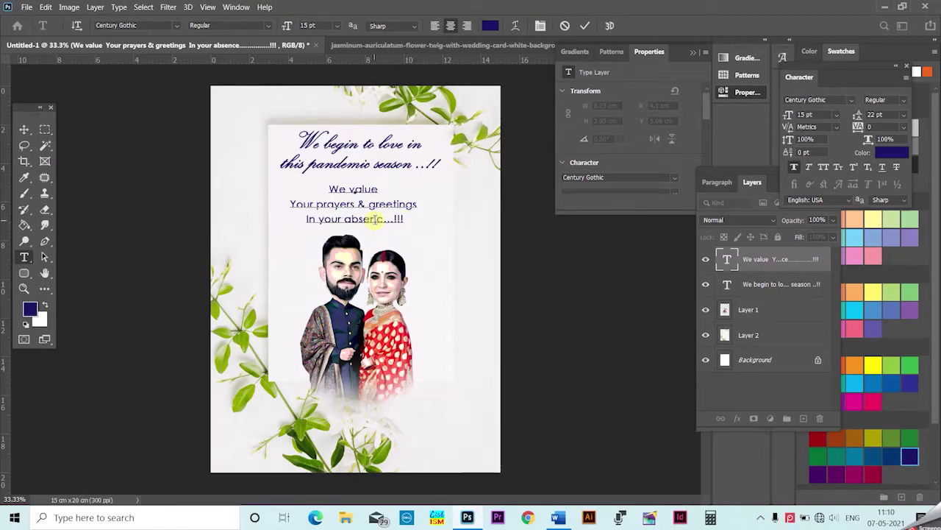
left_click_drag(377, 218, 410, 217)
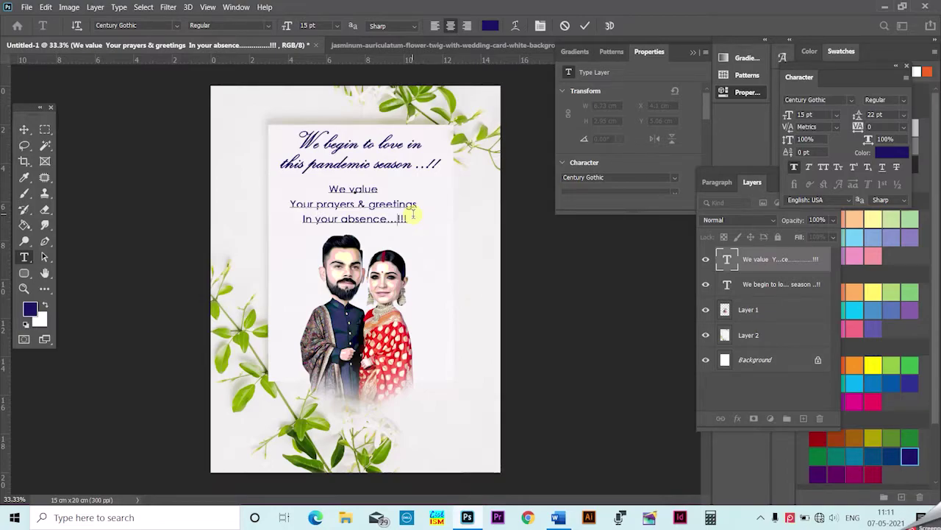
type("...")
left_click(24, 131)
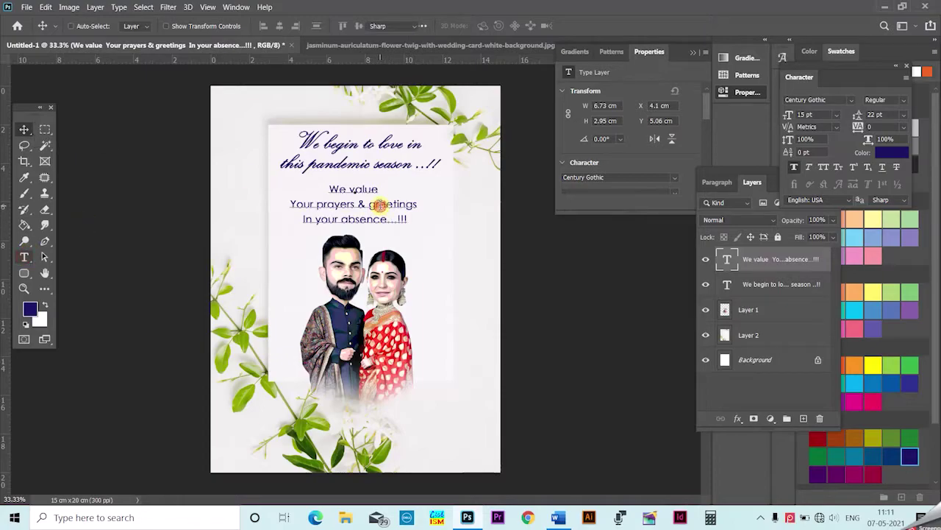
- Make the message text red from Swatches and nudge it slightly into place
double_click(378, 206)
left_click(817, 439)
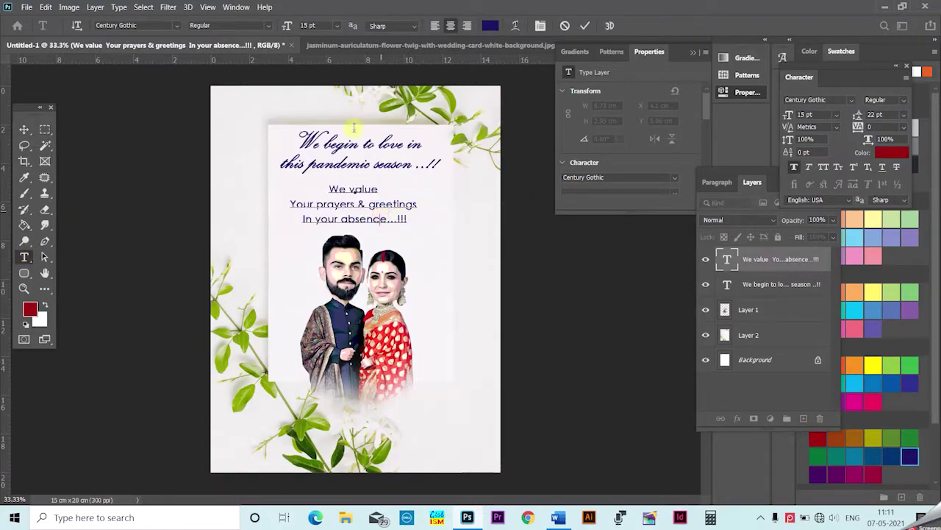
left_click(23, 130)
left_click_drag(362, 204, 367, 203)
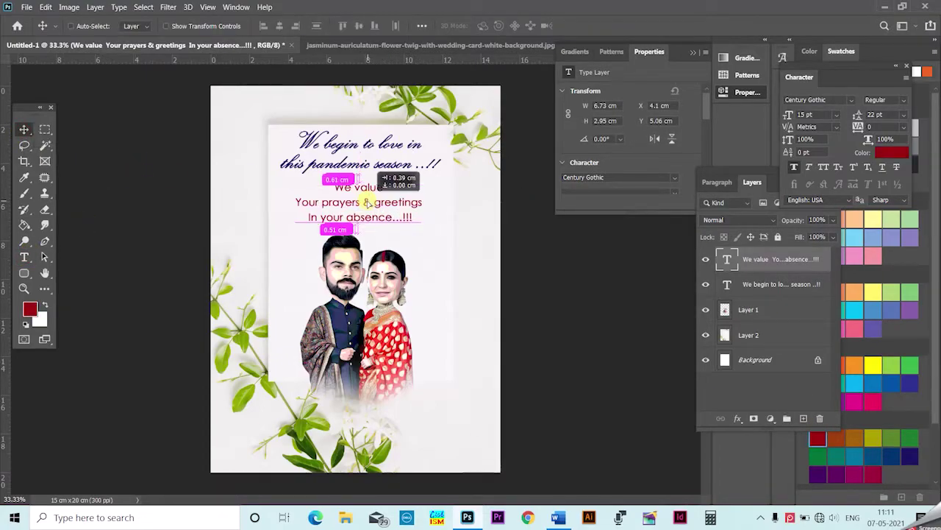
- Horizontally centre the heading and message together, then shift them slightly right
right_click(346, 147)
left_click(324, 136)
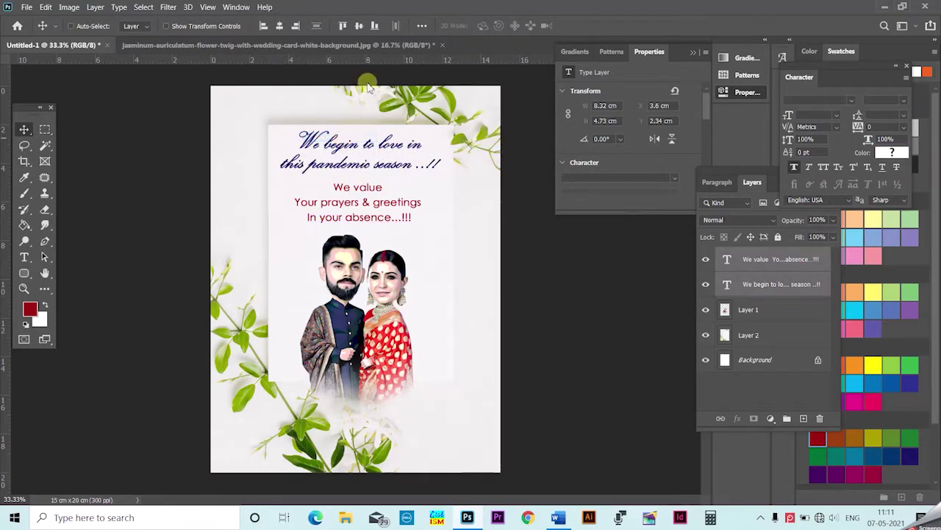
left_click(280, 27)
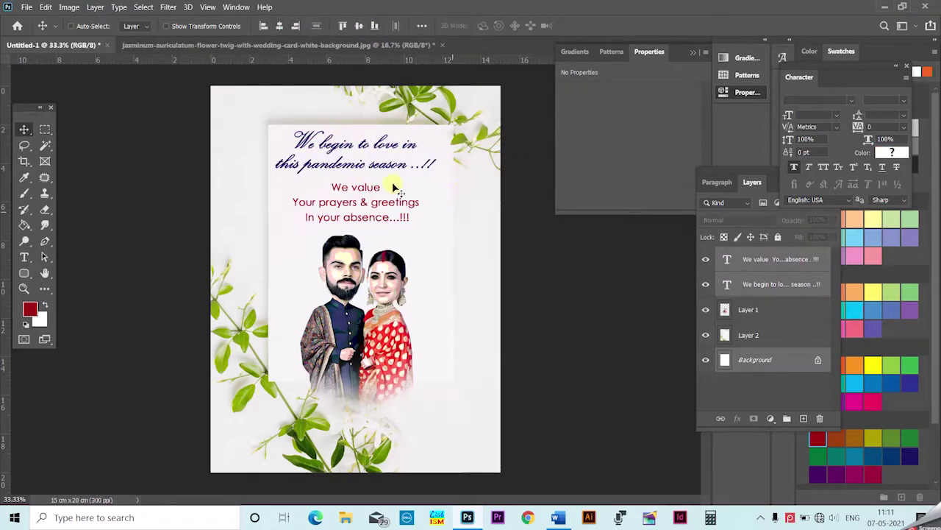
right_click(371, 203)
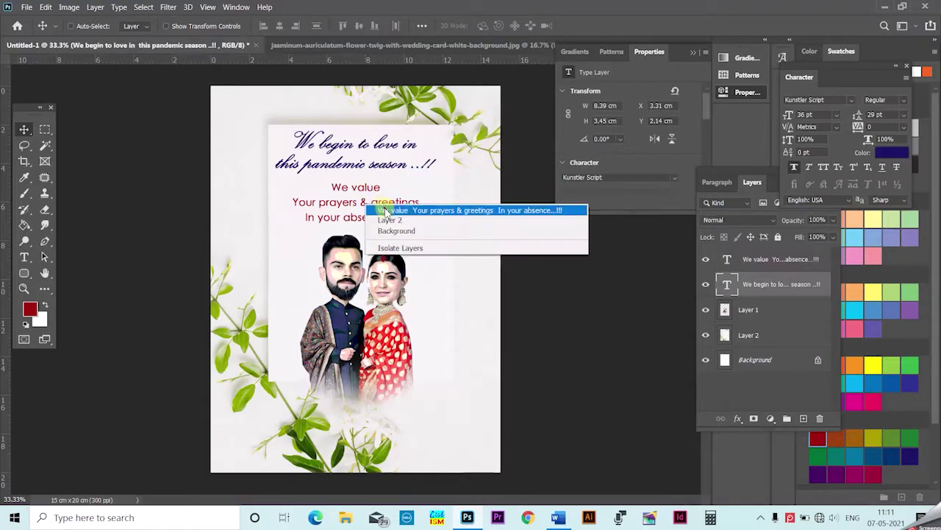
left_click(397, 208)
left_click_drag(383, 208, 389, 212)
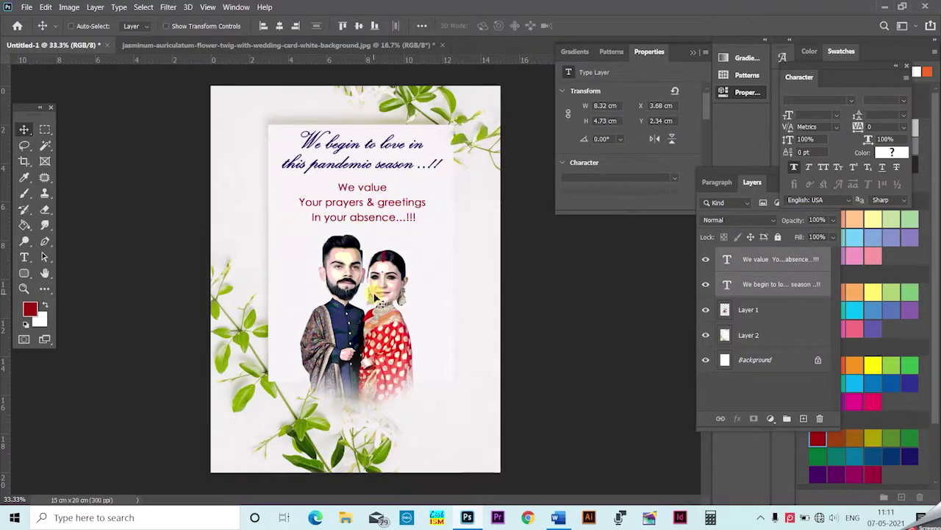
- Nudge the couple caricature layer slightly right and down
right_click(376, 298)
left_click(398, 323)
left_click_drag(350, 366, 353, 368)
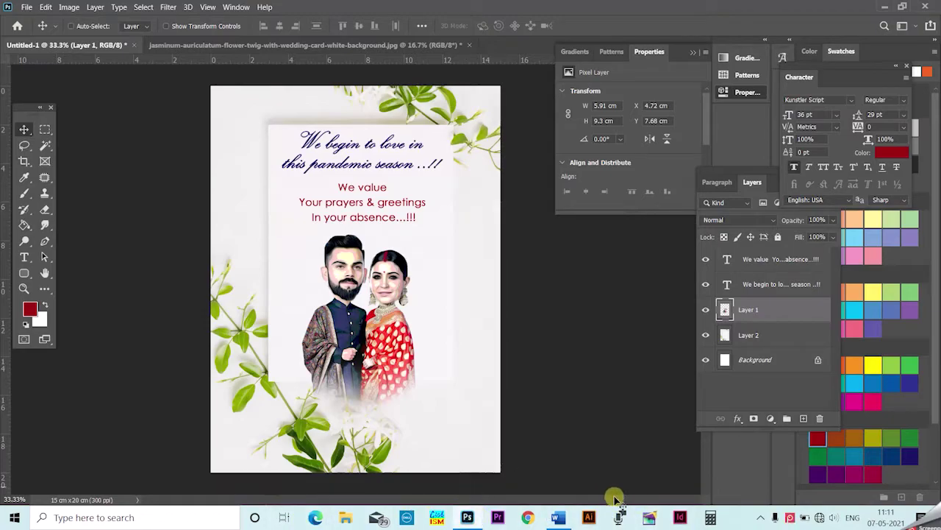
- Copy the couple's names line from the Word document
left_click(564, 519)
left_click_drag(185, 353, 351, 347)
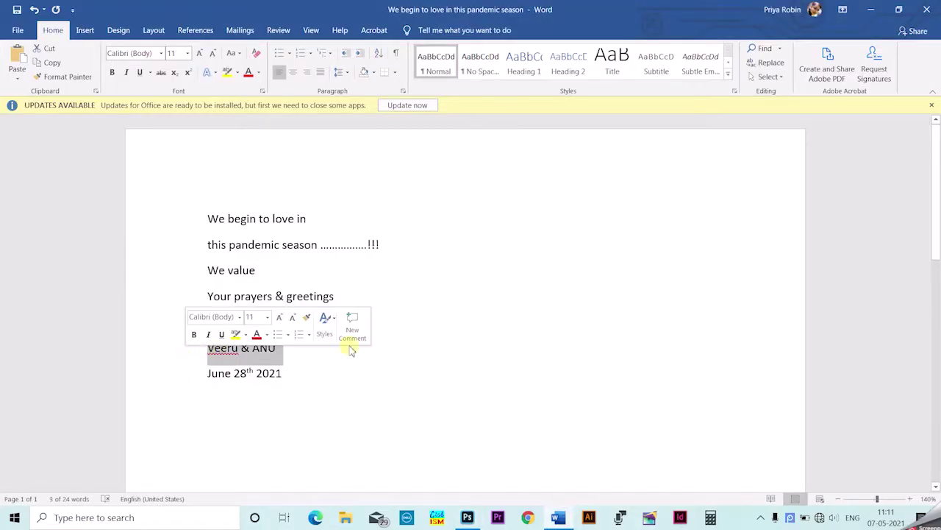
left_click_drag(239, 350, 188, 352)
triple_click(247, 347)
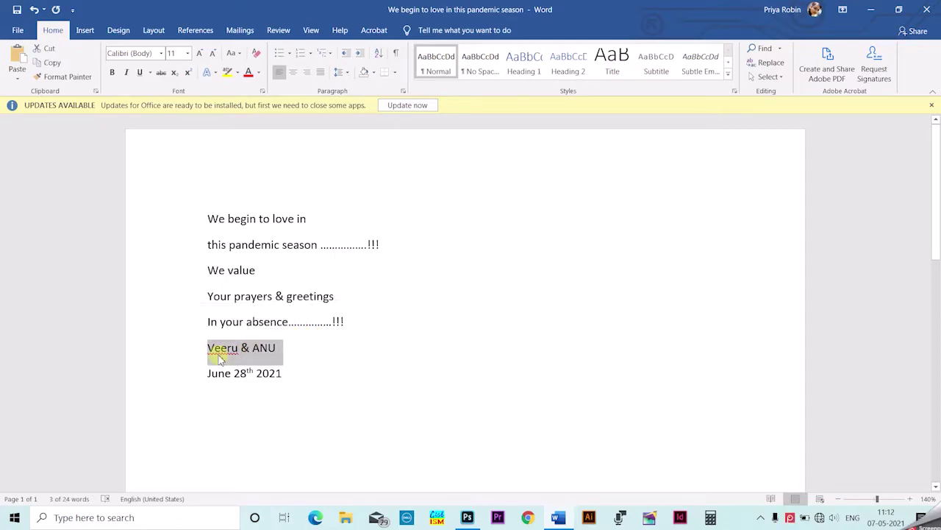
key("alt+Tab")
- Add the couple's names as a new Century Gothic text layer below the couple
left_click(25, 257)
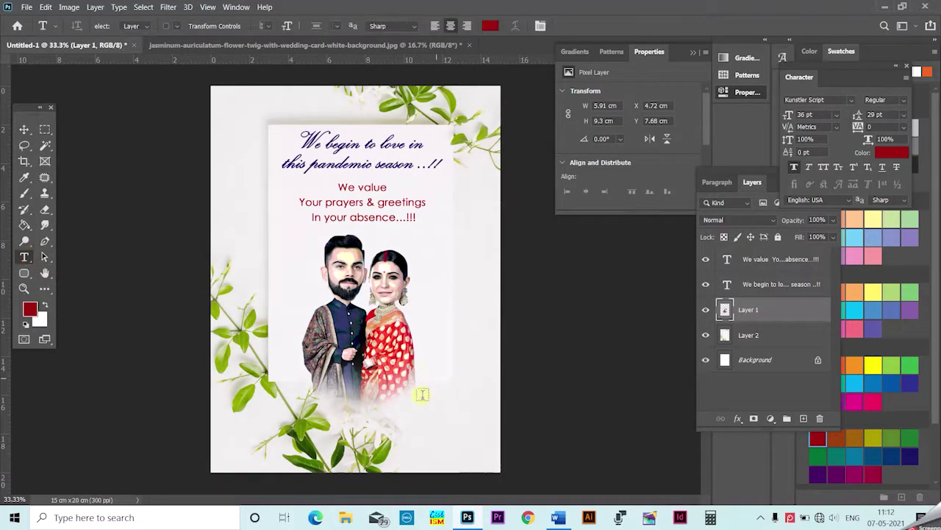
left_click(408, 407)
type("Veeru & ANU")
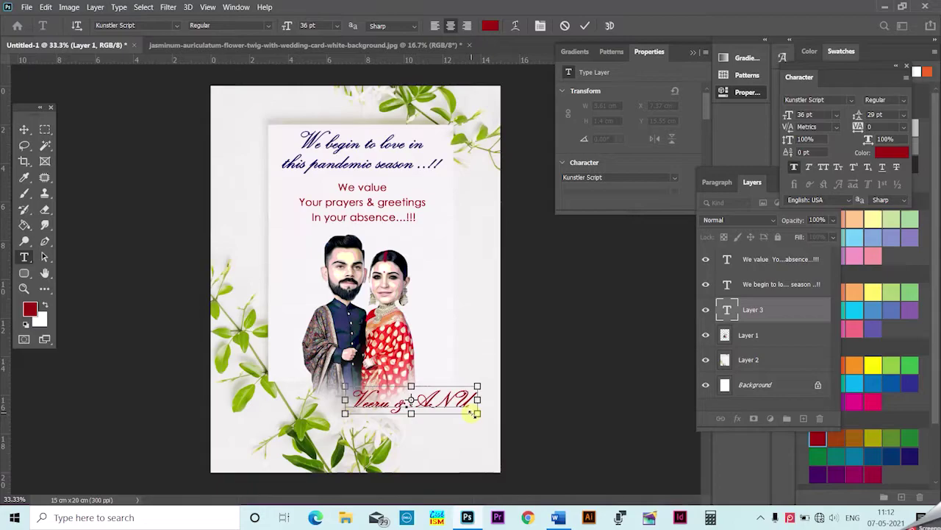
key("ctrl+a")
left_click(150, 25)
type("cen")
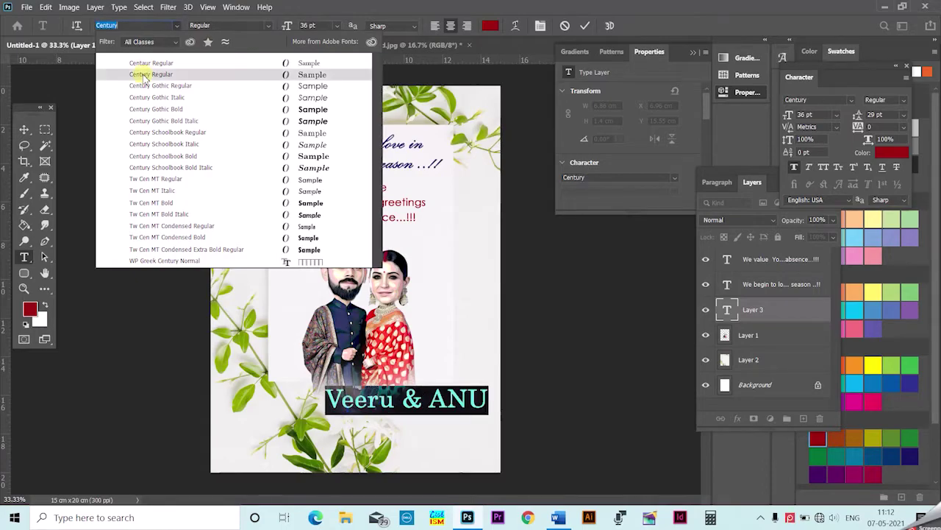
left_click(144, 97)
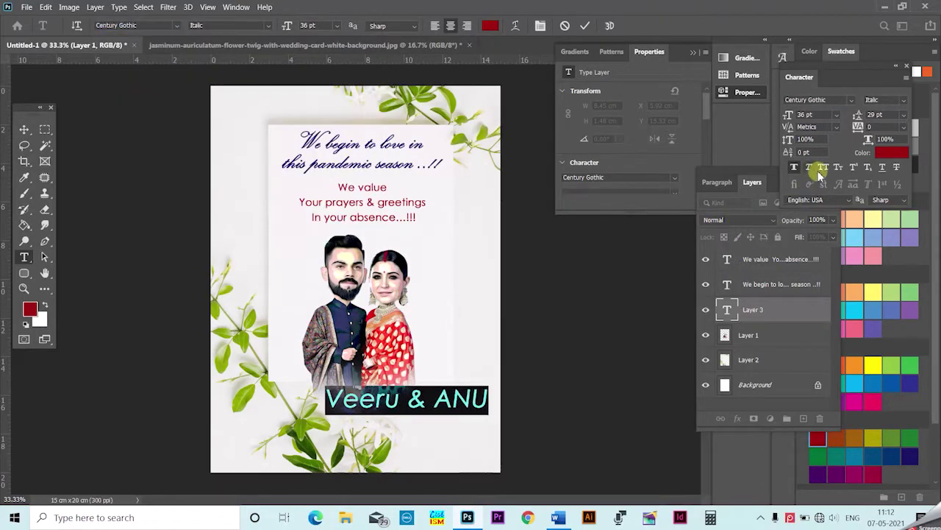
- Make the names all capitals in Regular style and purple
key("ctrl+shift+k")
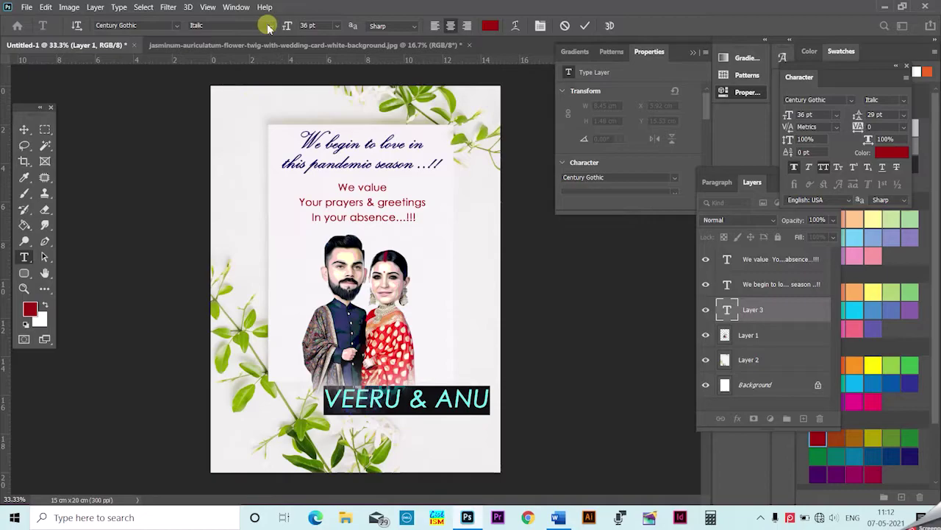
left_click(267, 25)
left_click(228, 35)
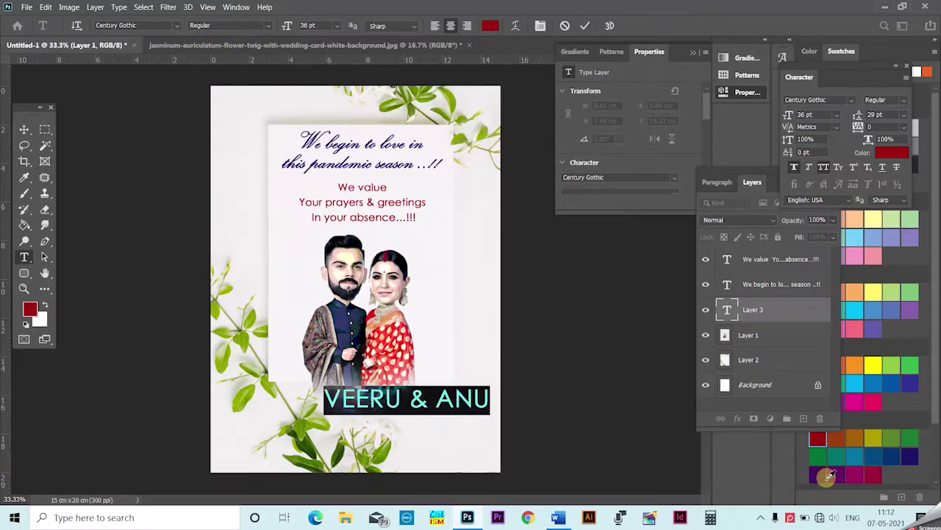
left_click(818, 474)
left_click(399, 399)
- Set the names to 20 pt and move them down and right below the couple
key("ctrl+a")
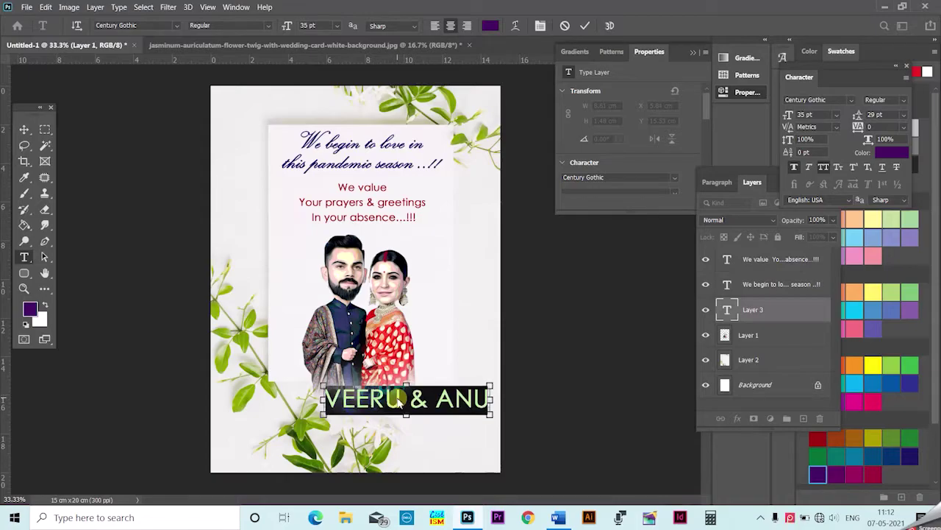
key("ctrl+shift+comma")
key("ctrl+shift+comma")
key("ctrl+shift+comma")
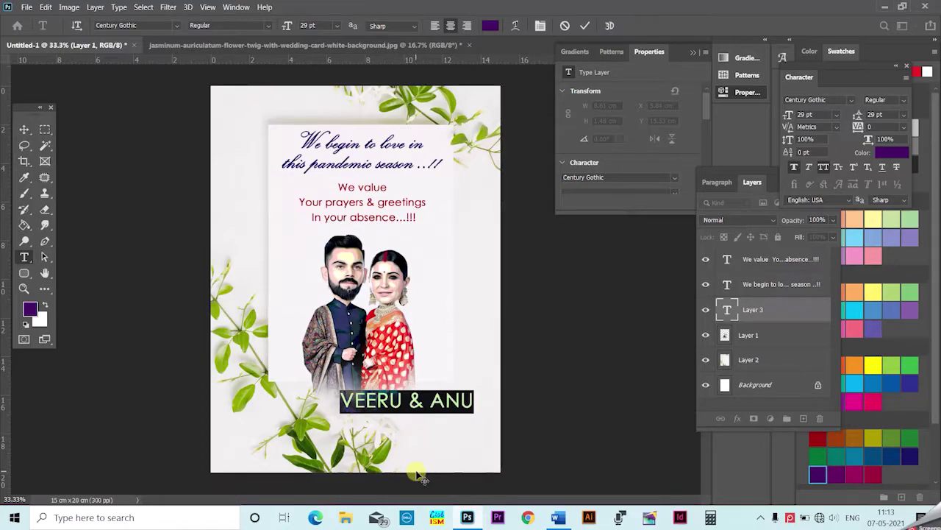
left_click(307, 25)
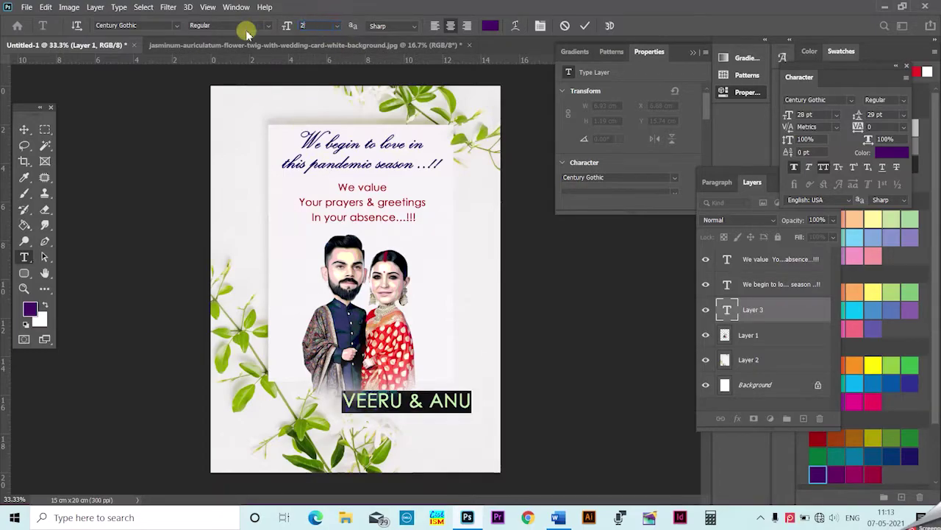
type("20")
key("Return")
key("Return")
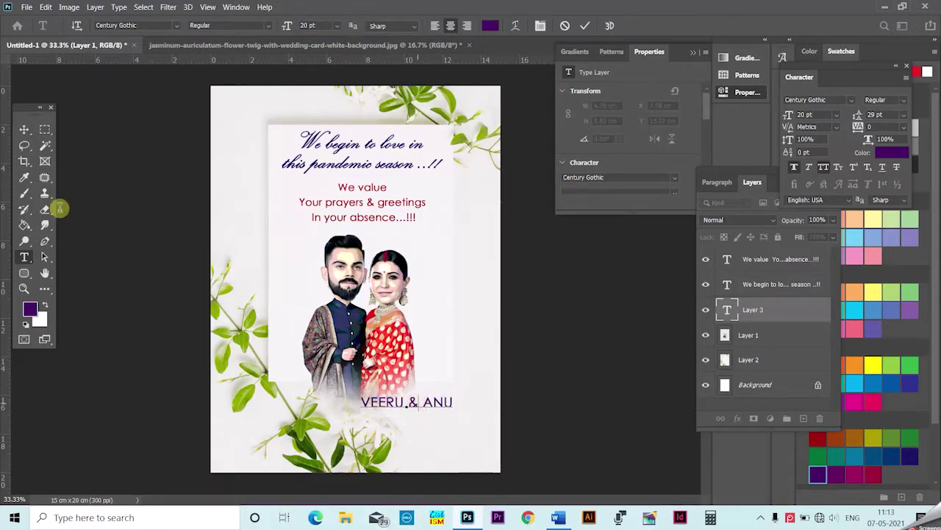
left_click(24, 129)
left_click_drag(410, 398, 435, 409)
- Delete the & from the VEERU & ANU names line
key("t")
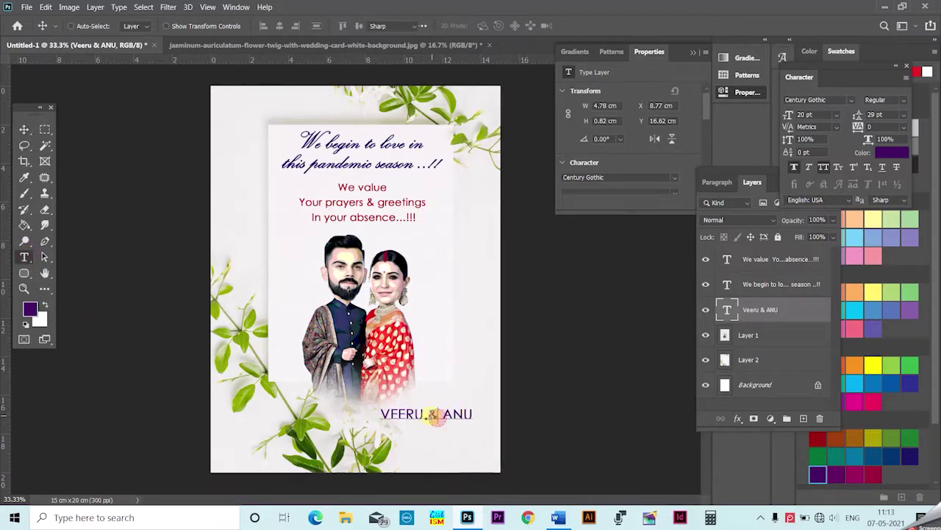
double_click(435, 409)
key("BackSpace")
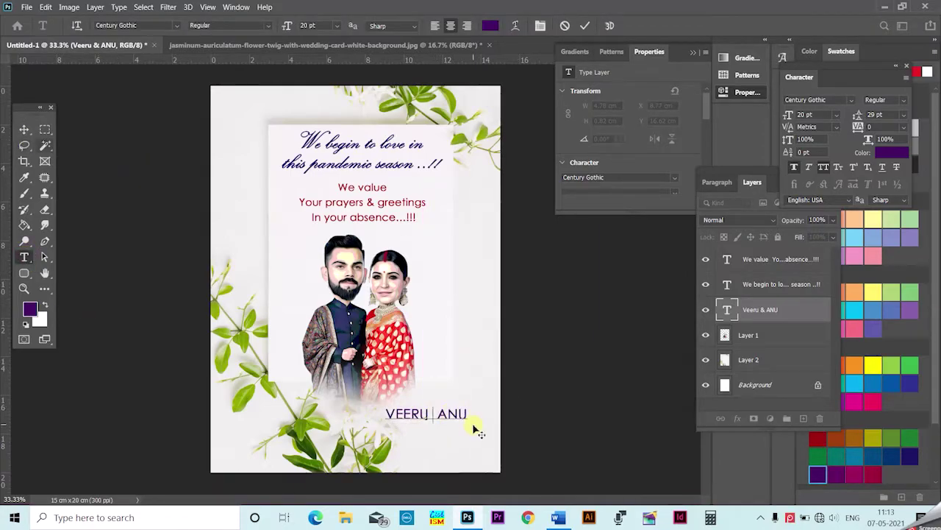
type(".")
left_click(25, 130)
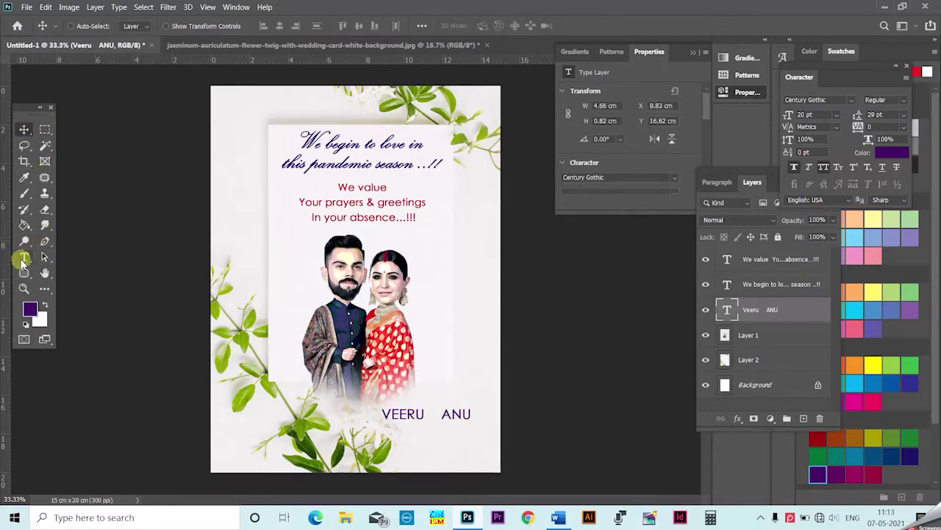
- Type & as its own text layer beside the bride
left_click(23, 259)
left_click(437, 319)
type("&")
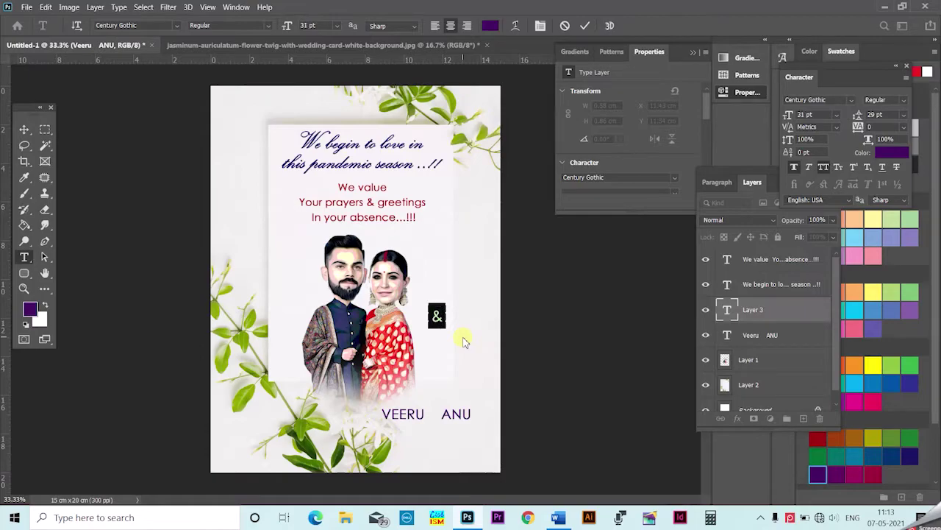
- Make the & 60 pt and try the CommercialScript BT font with all caps toggled
left_click(336, 26)
left_click(315, 175)
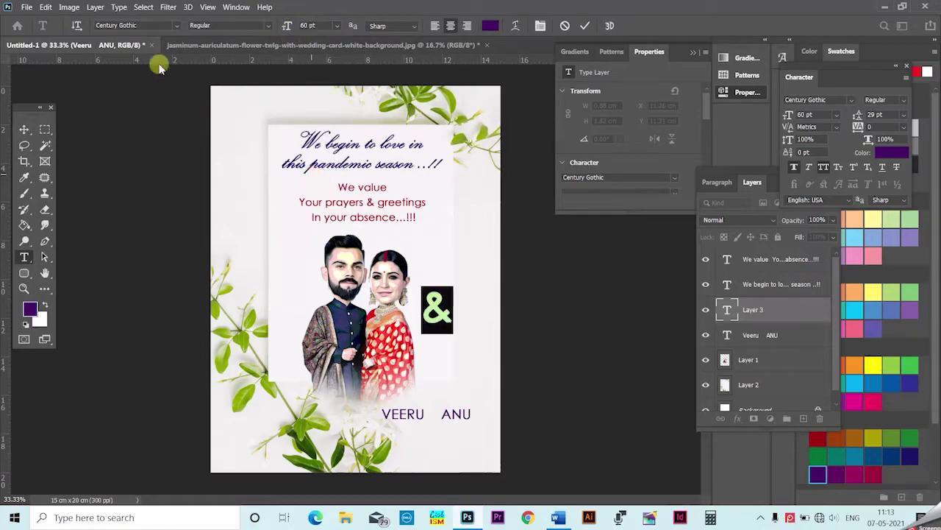
left_click(173, 26)
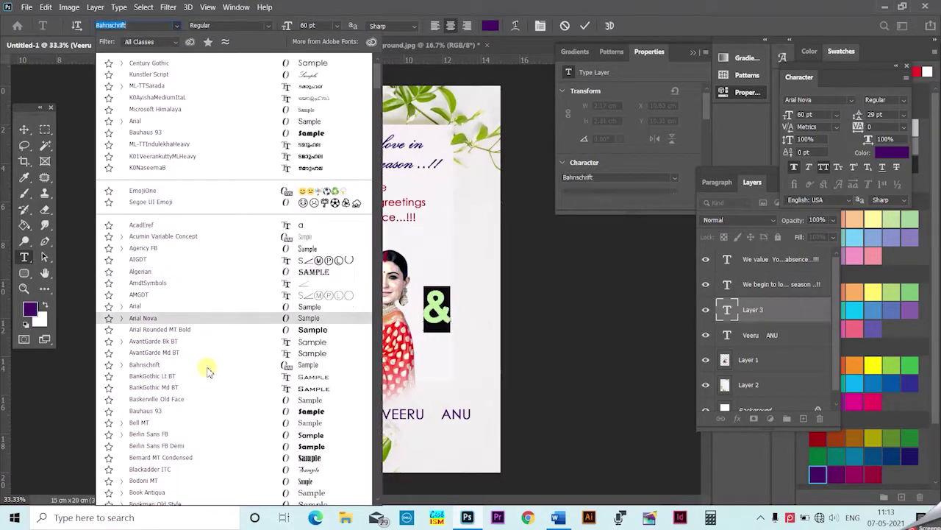
scroll(208, 375, "down", 3)
scroll(247, 386, "down", 1)
scroll(247, 388, "down", 3)
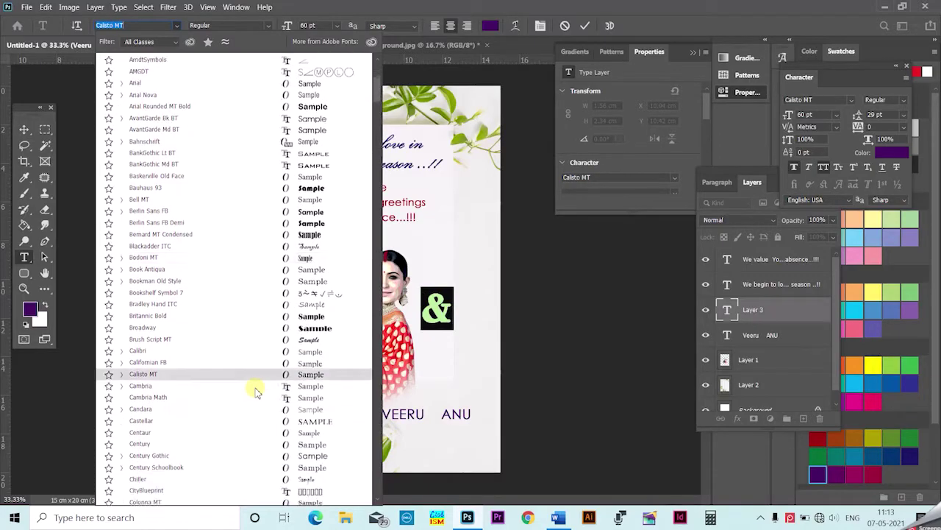
scroll(250, 398, "down", 2)
scroll(252, 408, "down", 2)
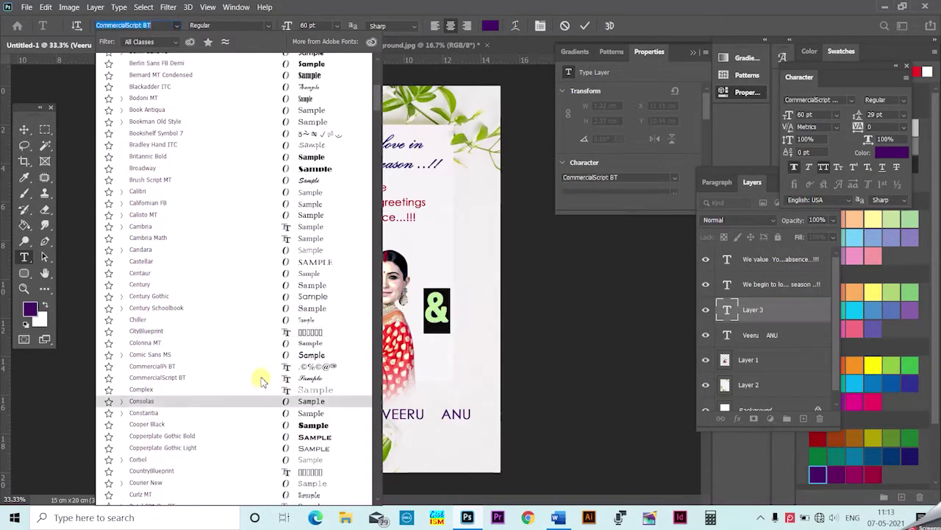
scroll(259, 378, "down", 3)
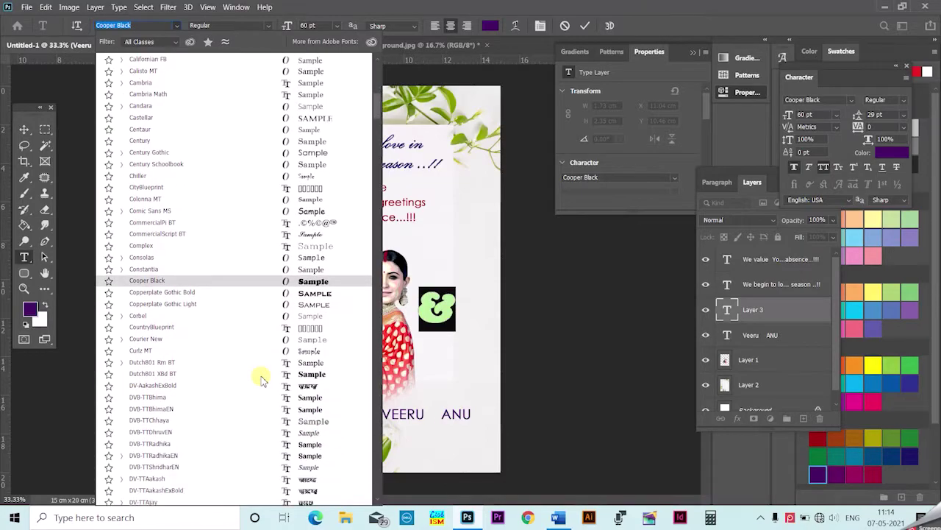
scroll(259, 378, "down", 3)
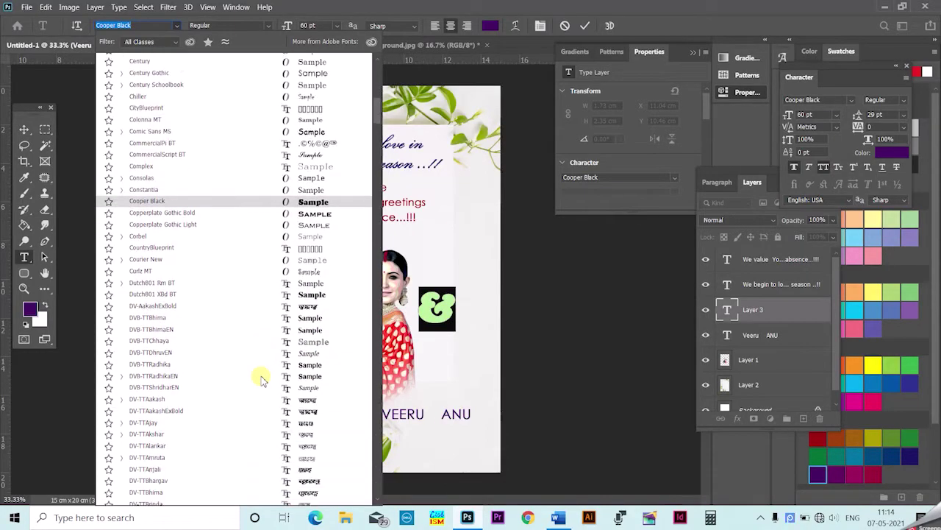
left_click(298, 154)
left_click(823, 167)
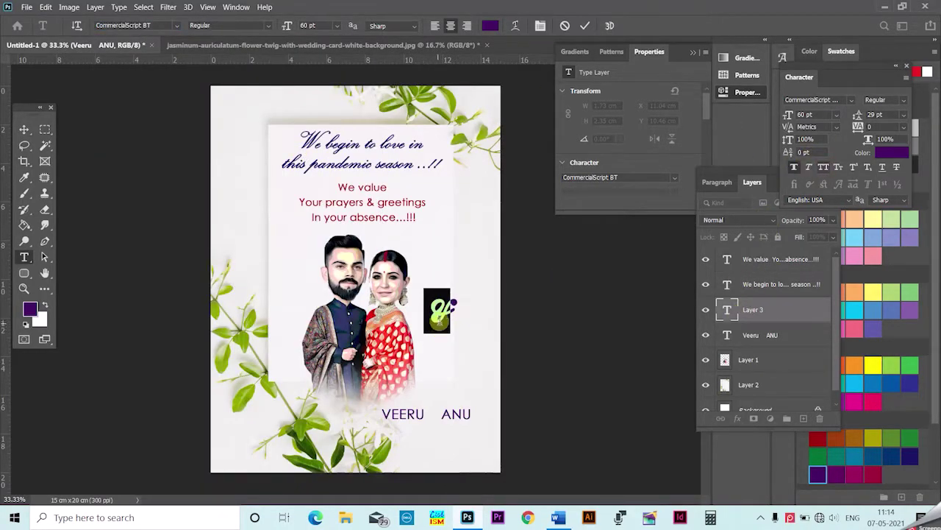
- Change the & font to Brush Script MT
double_click(452, 305)
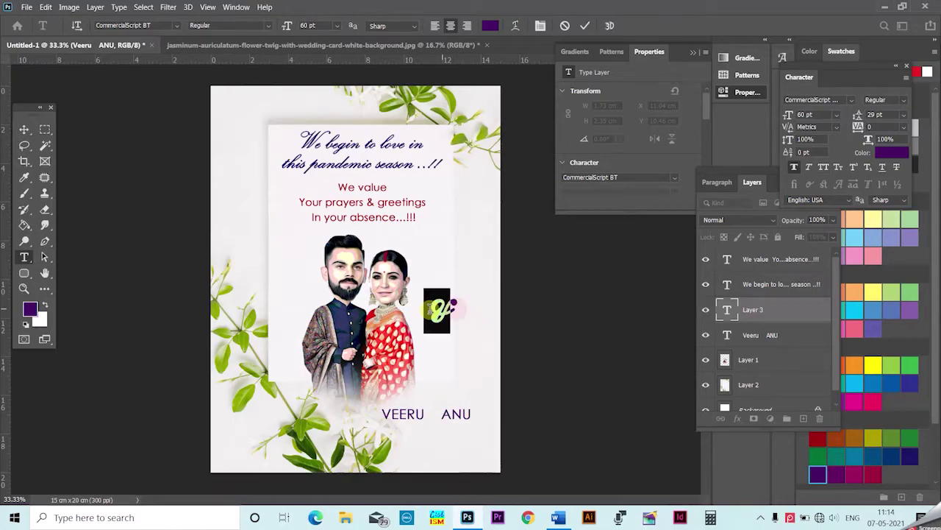
left_click(176, 25)
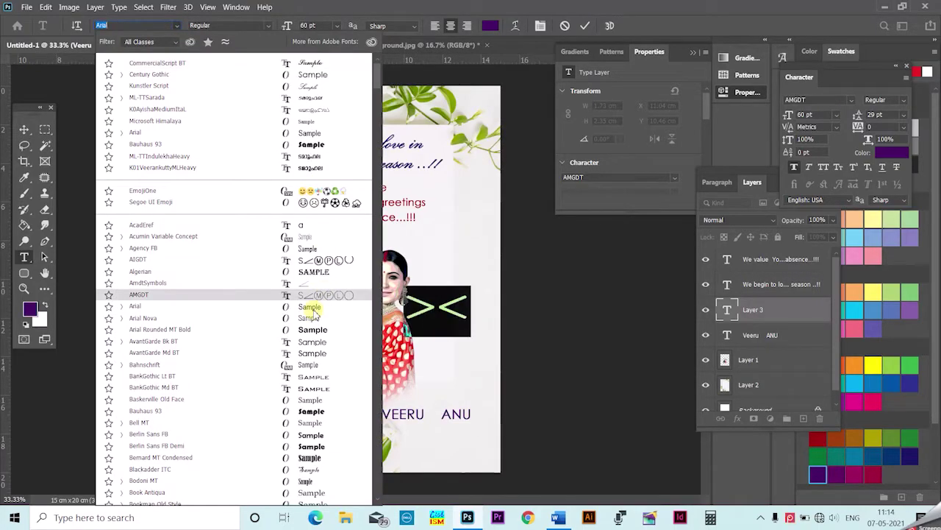
scroll(315, 321, "down", 1)
scroll(313, 294, "down", 6)
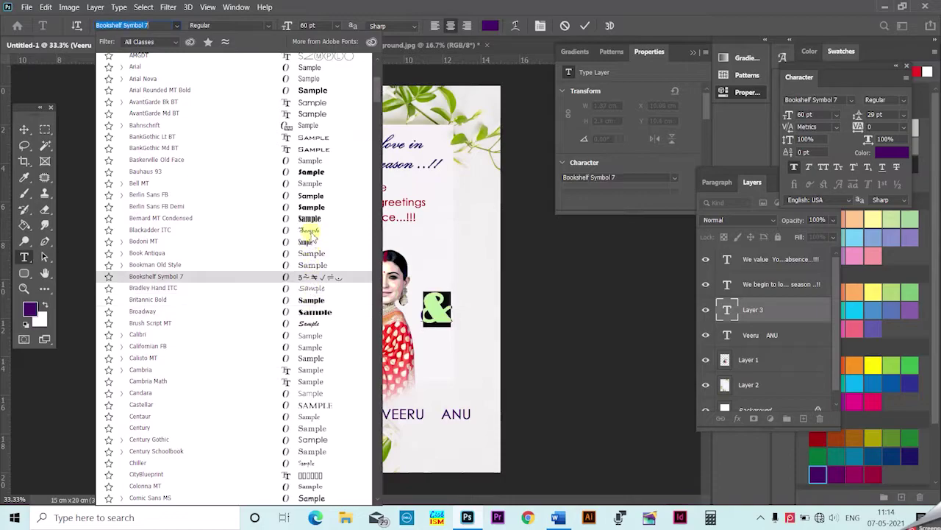
left_click(312, 323)
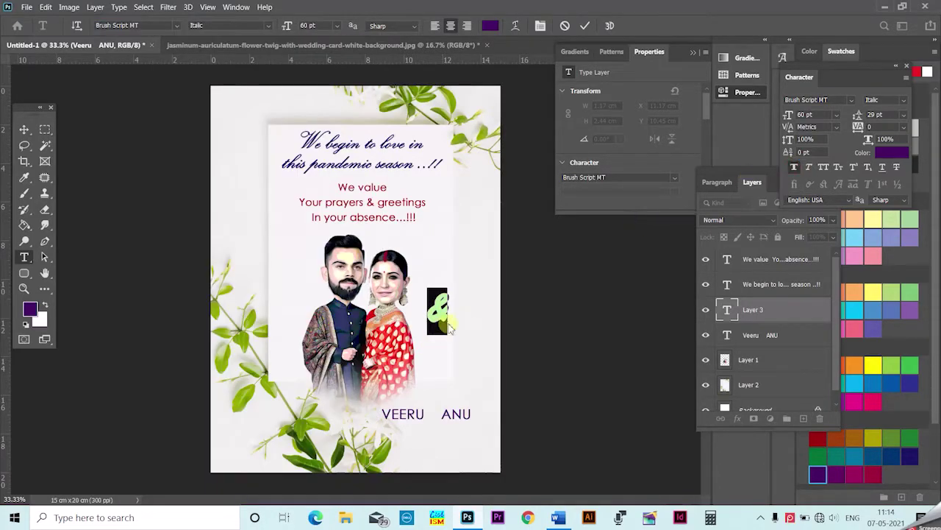
left_click(23, 128)
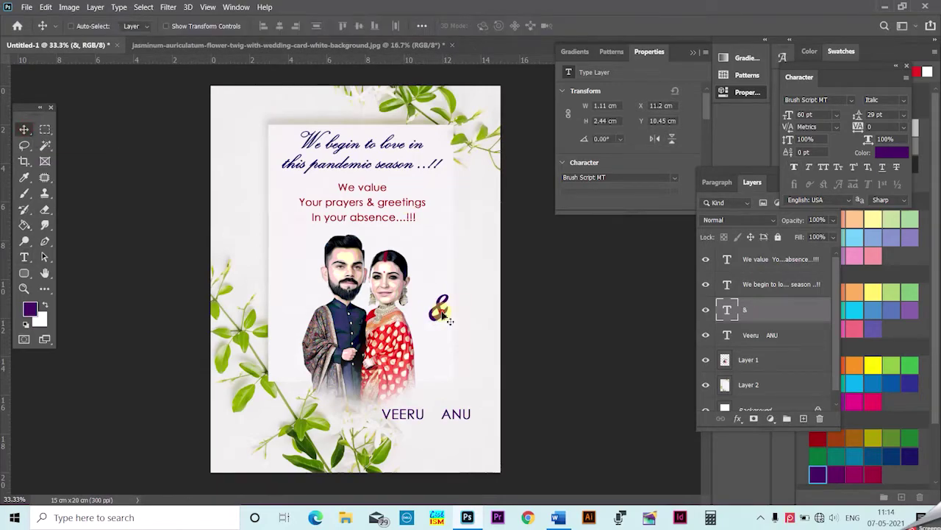
- Undo the & move and widen the gap between VEERU and ANU
left_click_drag(440, 309, 432, 419)
key("ctrl+z")
left_click(23, 257)
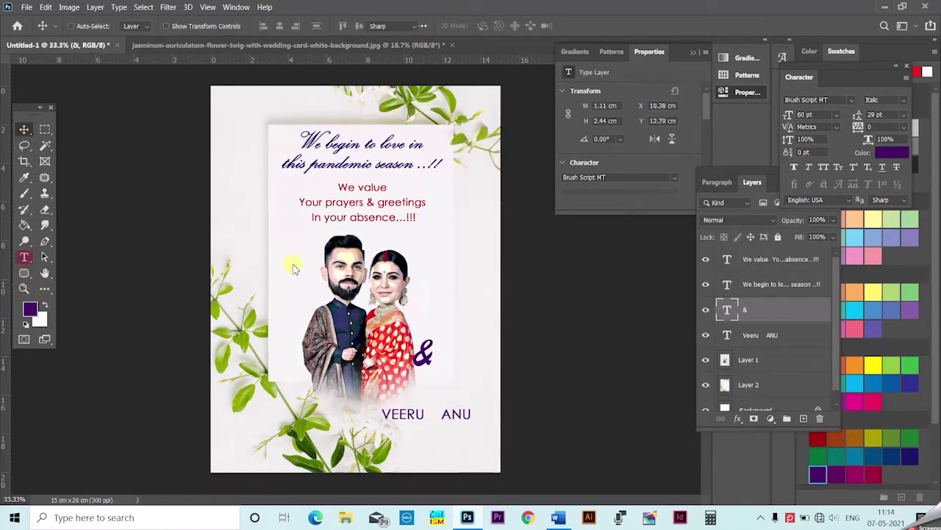
left_click(426, 412)
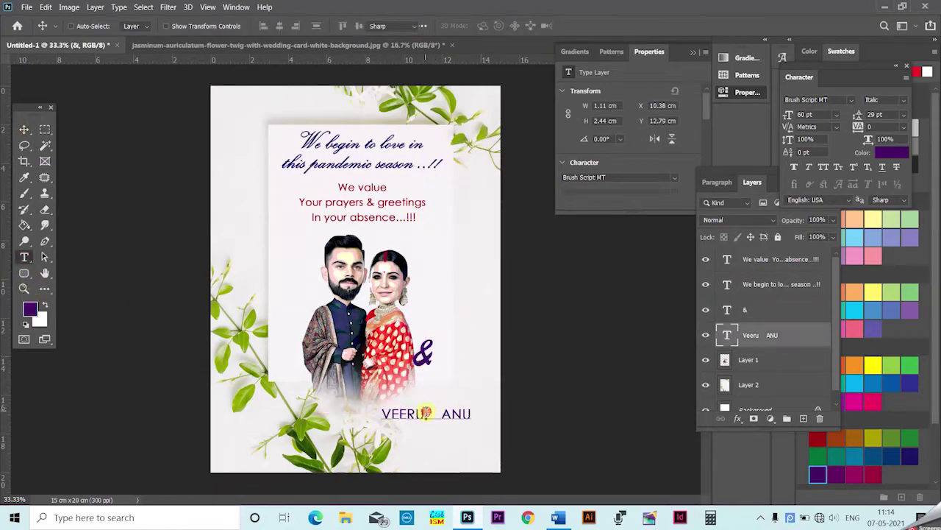
left_click(24, 129)
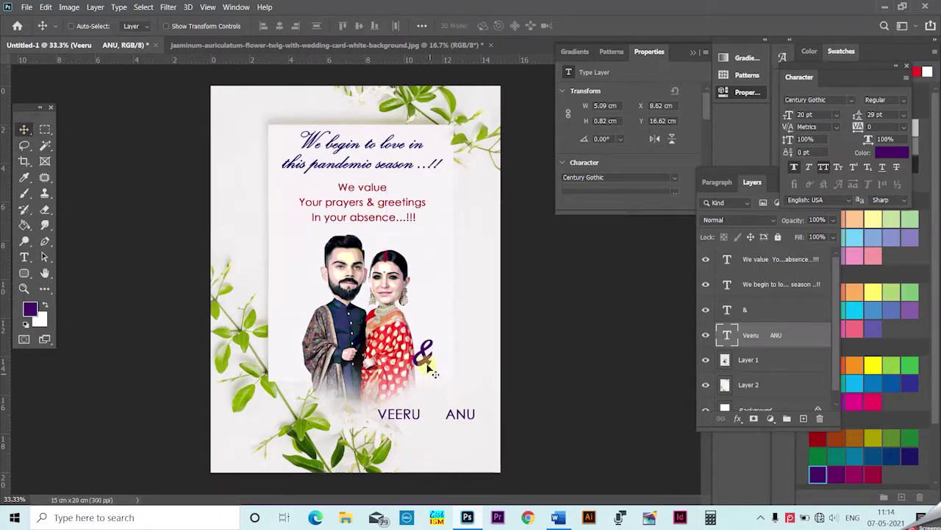
- Move the & layer between VEERU and ANU
right_click(439, 365)
left_click(439, 364)
left_click_drag(436, 378, 441, 441)
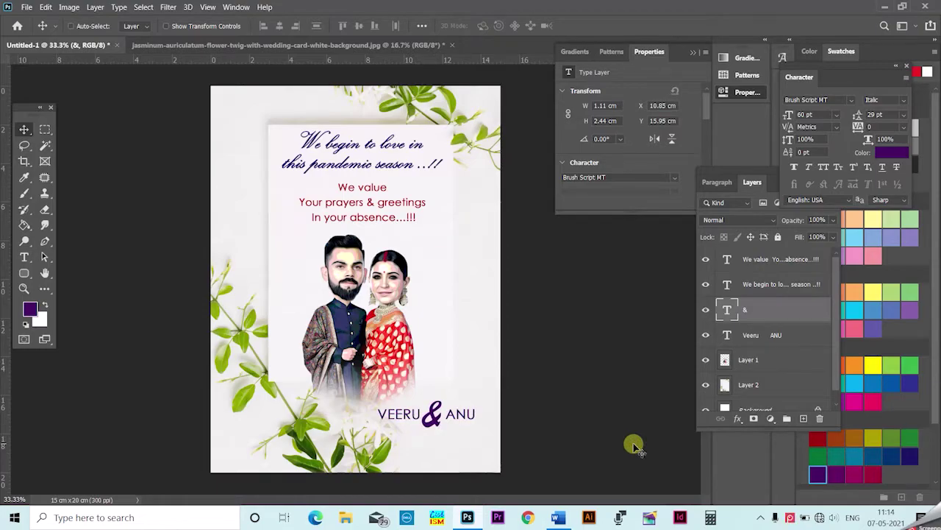
left_click(45, 129)
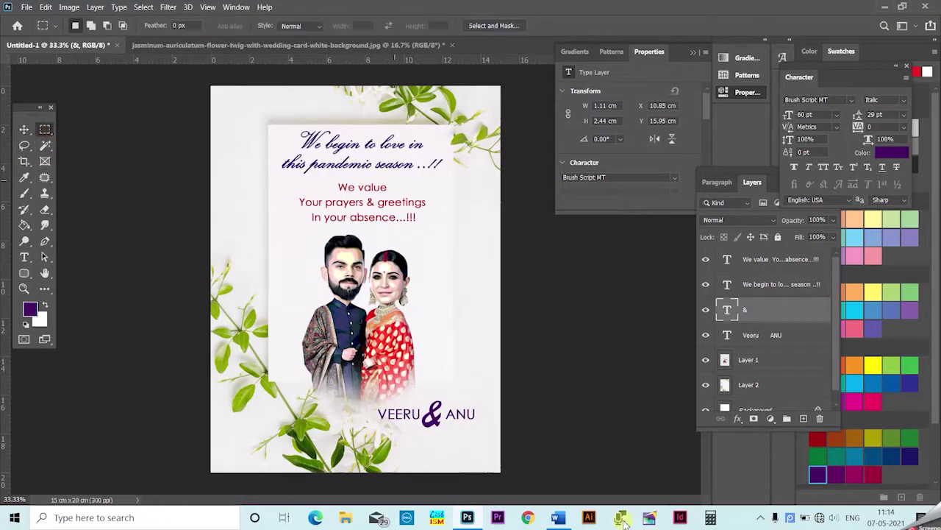
- Zoom in and fill a thin red strip above VEERU on a new layer
left_click(465, 439, "ctrl+space")
left_click_drag(287, 371, 377, 373)
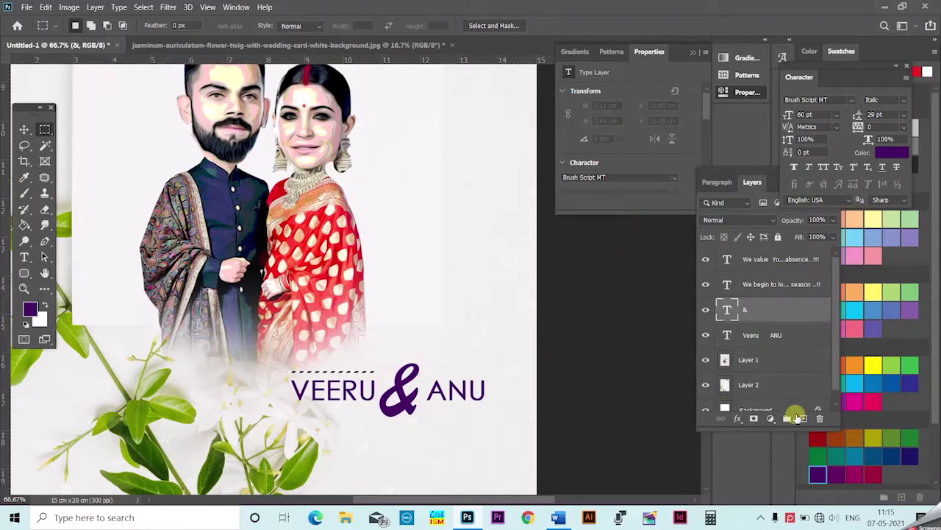
left_click(803, 418)
left_click(818, 438)
key("g")
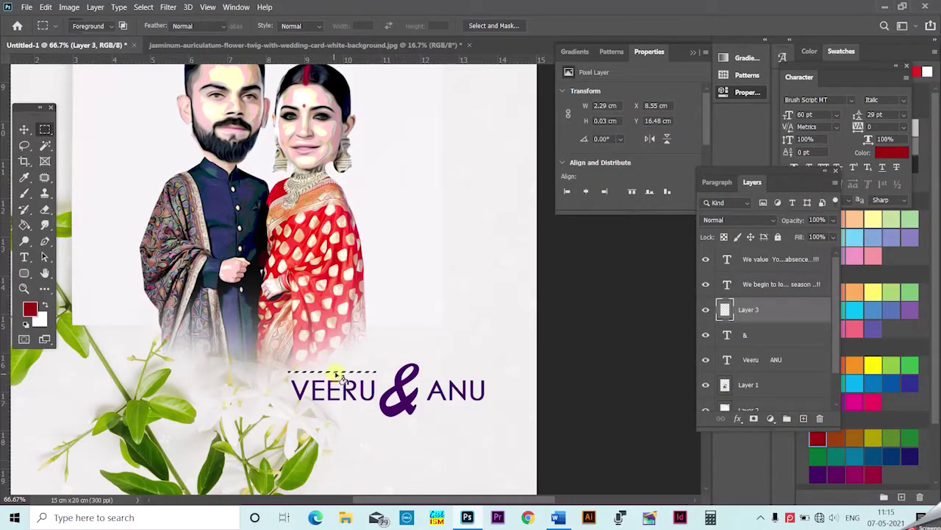
- Duplicate the red line into four, placing copies above and below both names
key("v")
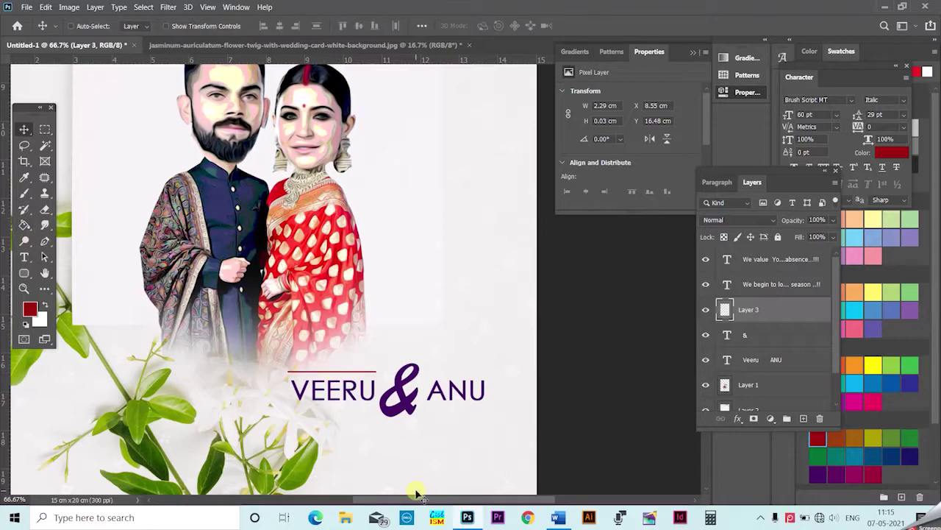
key("ctrl+j")
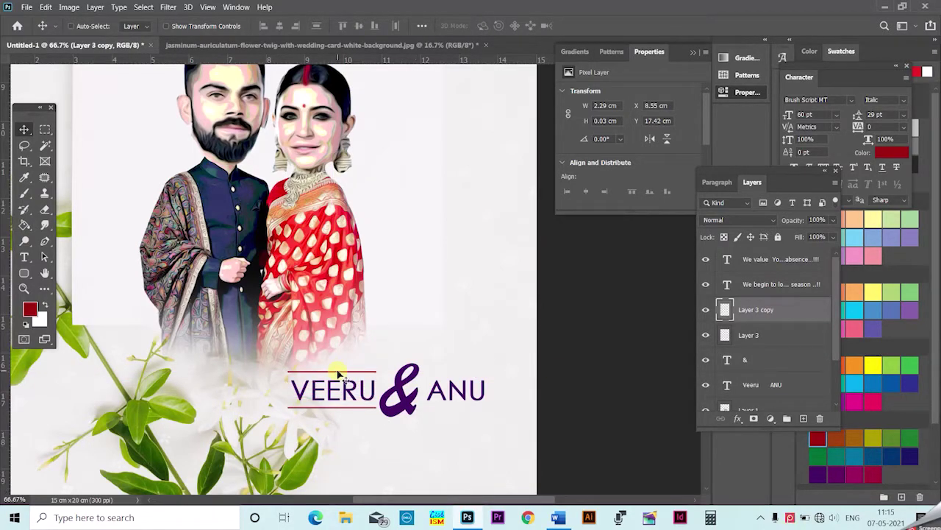
key("ctrl+j")
key("shift+Right")
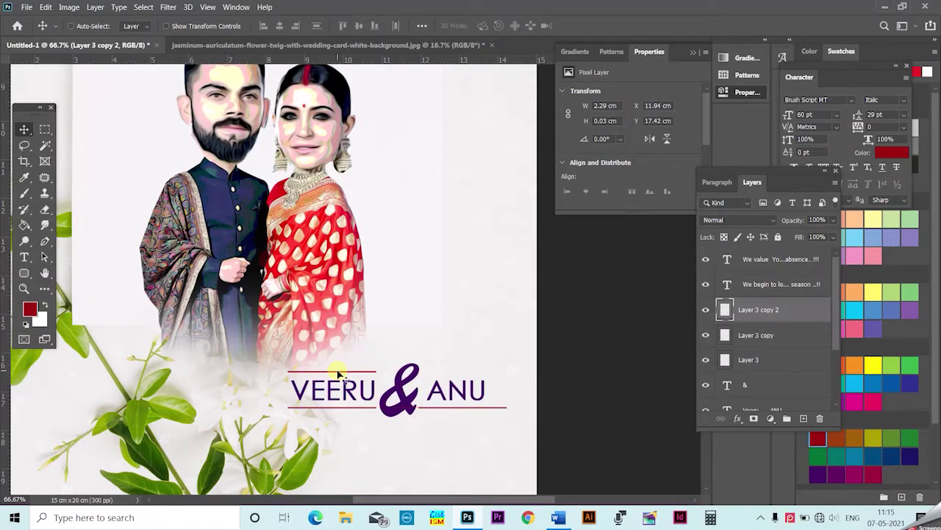
key("ctrl")
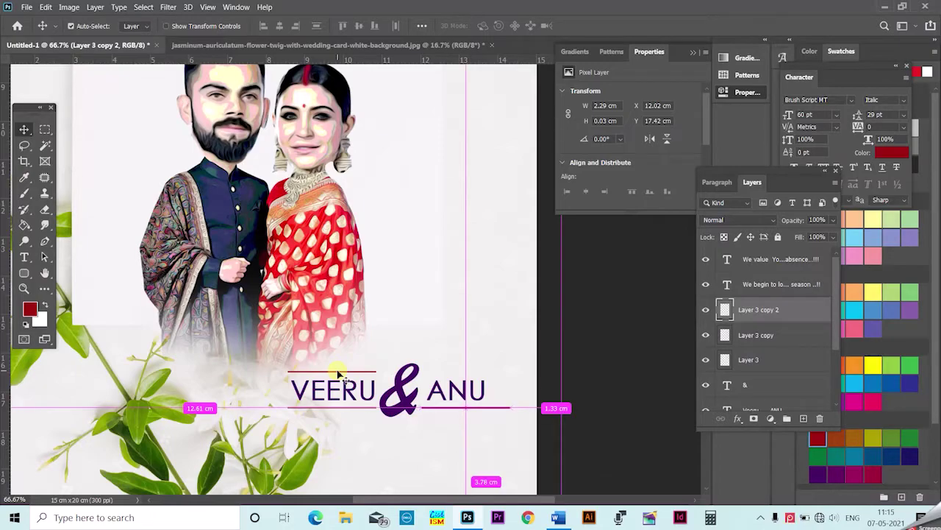
key("ctrl+j")
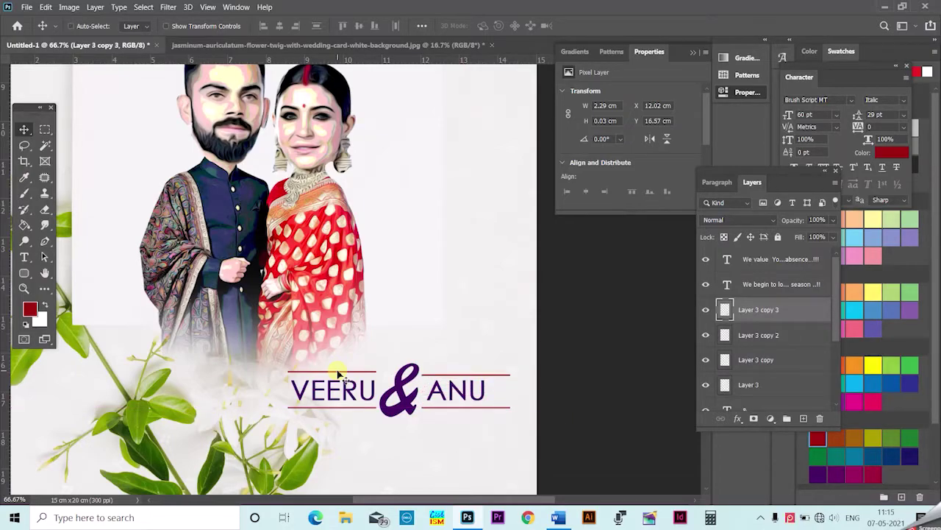
- Shorten the two lines beside ANU with Free Transform, then zoom out
left_click(799, 335, "shift")
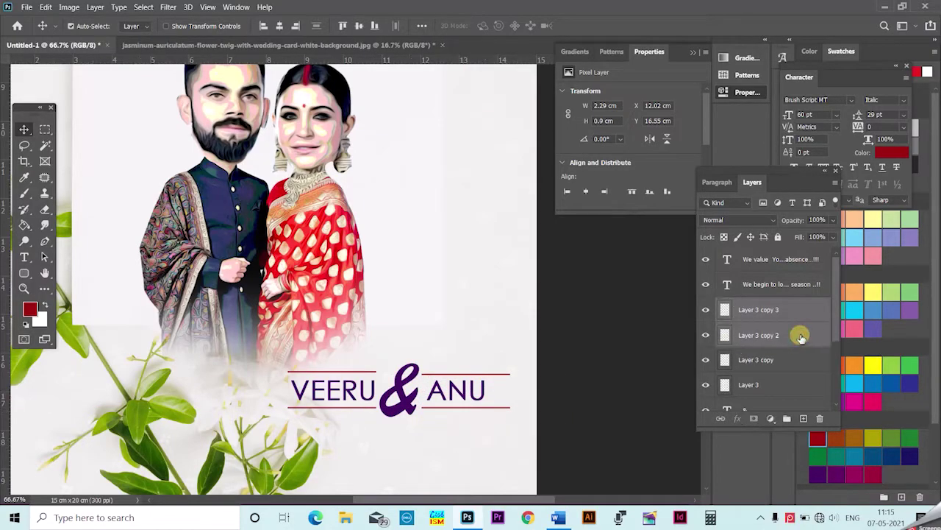
key("ctrl+t")
left_click_drag(512, 390, 500, 396)
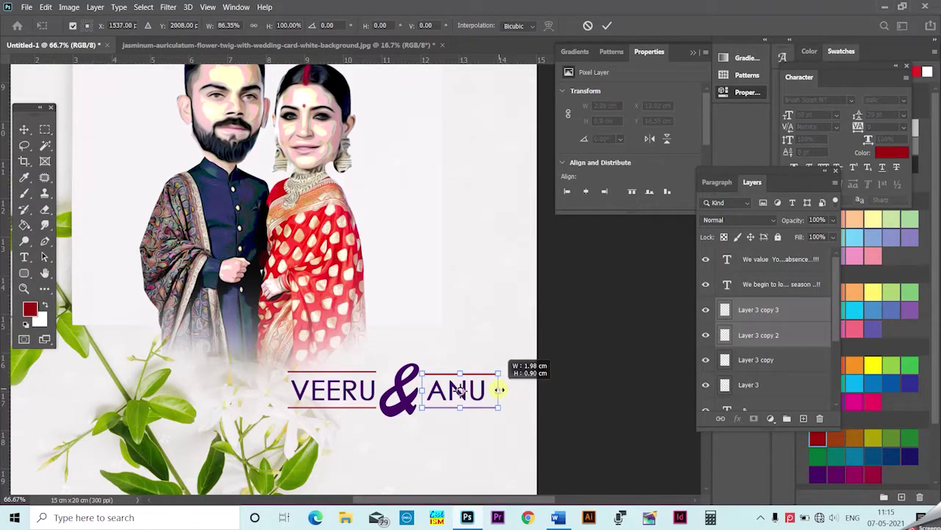
key("Return")
key("ctrl+minus")
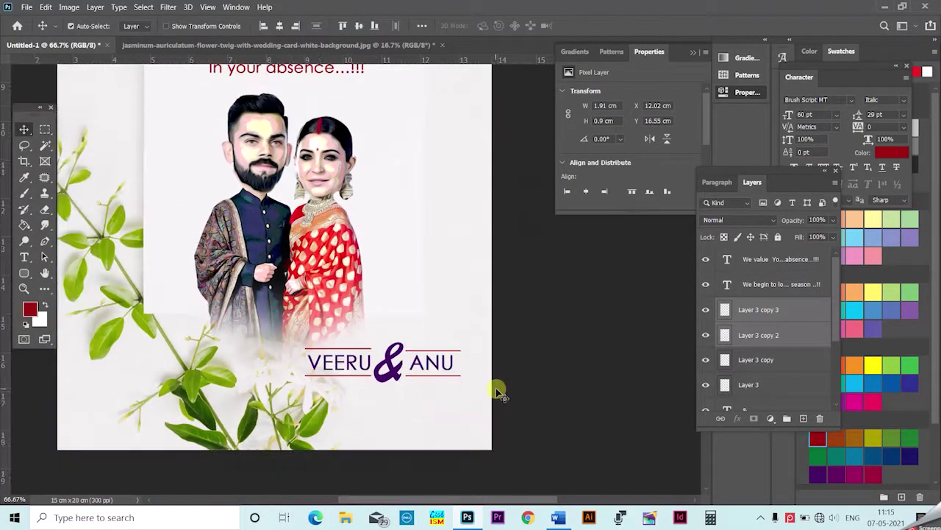
key("ctrl+minus")
key("ctrl+minus")
scroll(412, 368, "up", 1)
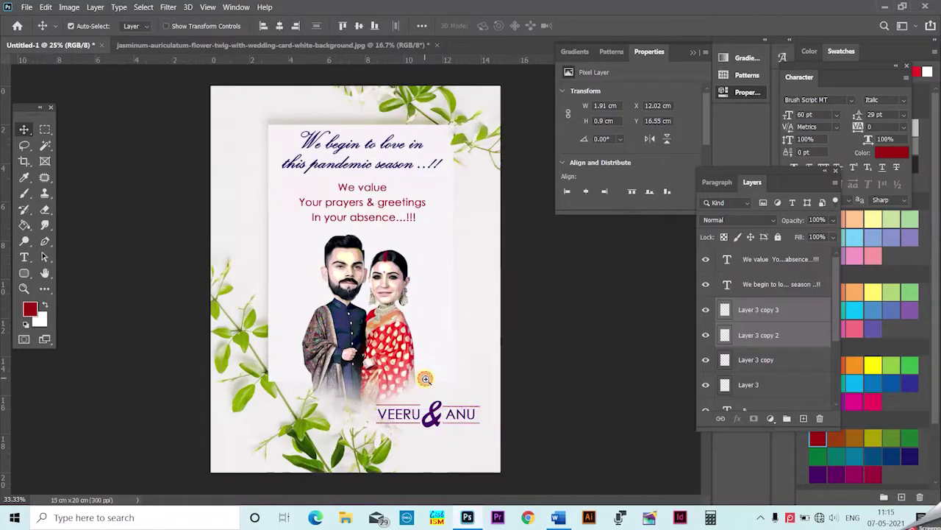
scroll(412, 368, "up", 2)
- Fill a small dark red dot on a new layer and copy it to the line ends
left_click(45, 130)
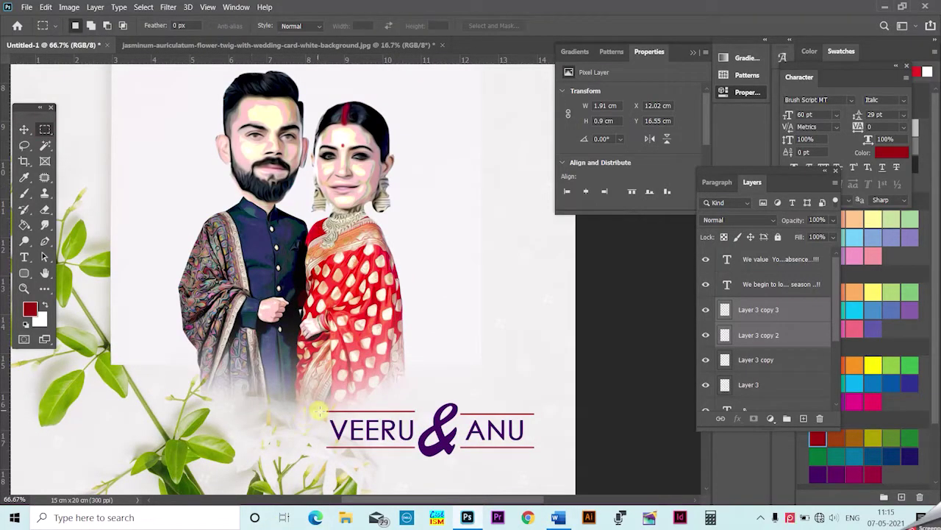
left_click_drag(322, 409, 424, 429)
key("ctrl+shift+n")
key("Return")
key("g")
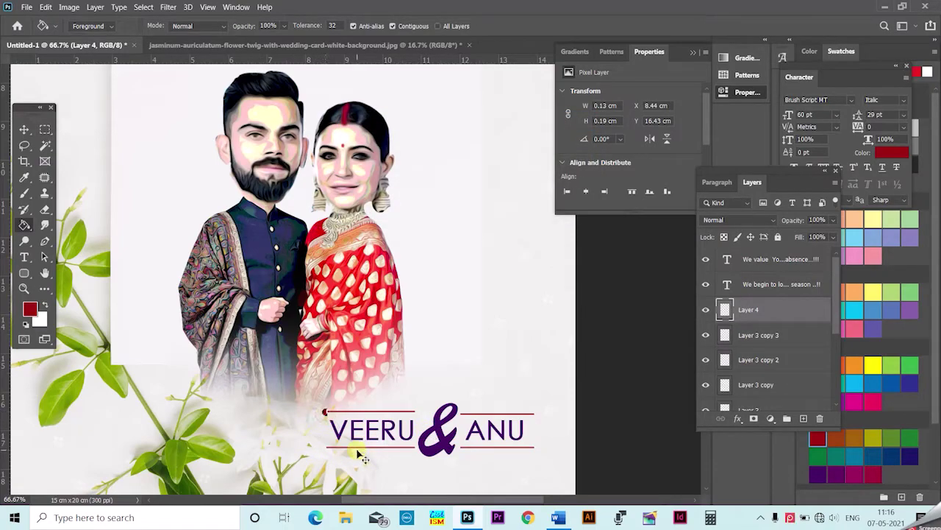
key("v")
mouse_move(325, 410)
left_mouse_down()
mouse_move(324, 447)
mouse_move(544, 445)
mouse_move(539, 413)
left_mouse_up()
key("alt+Down")
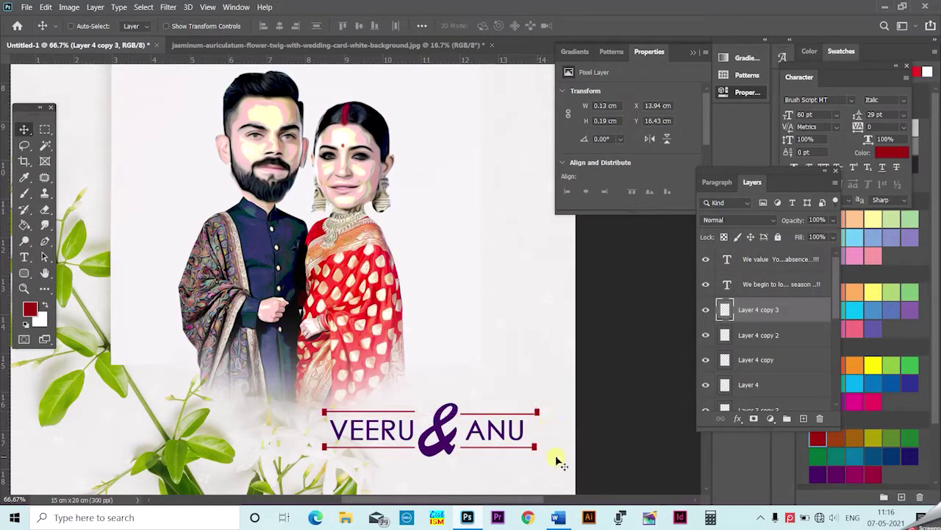
- Copy the date June 28th 2021 from Word and start a text line below the names
key("ctrl+minus")
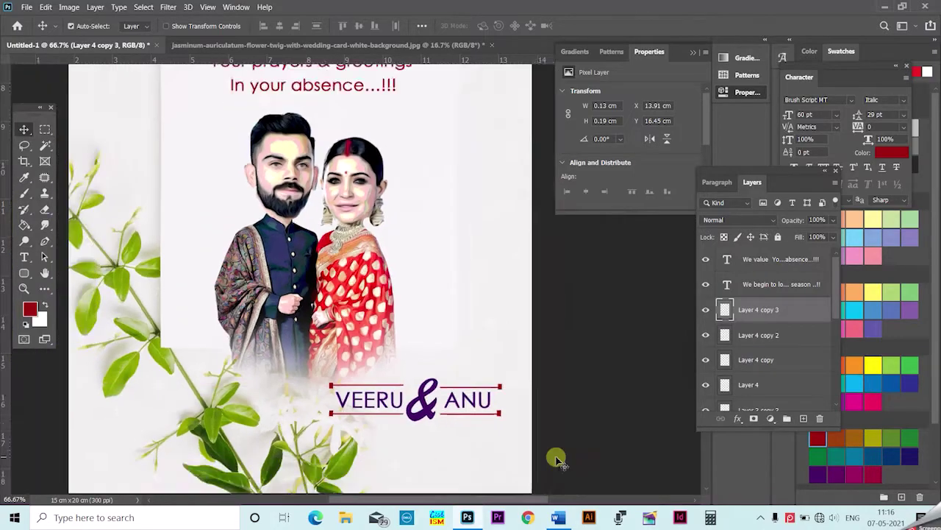
key("ctrl+minus")
key("ctrl+minus")
key("ctrl+plus")
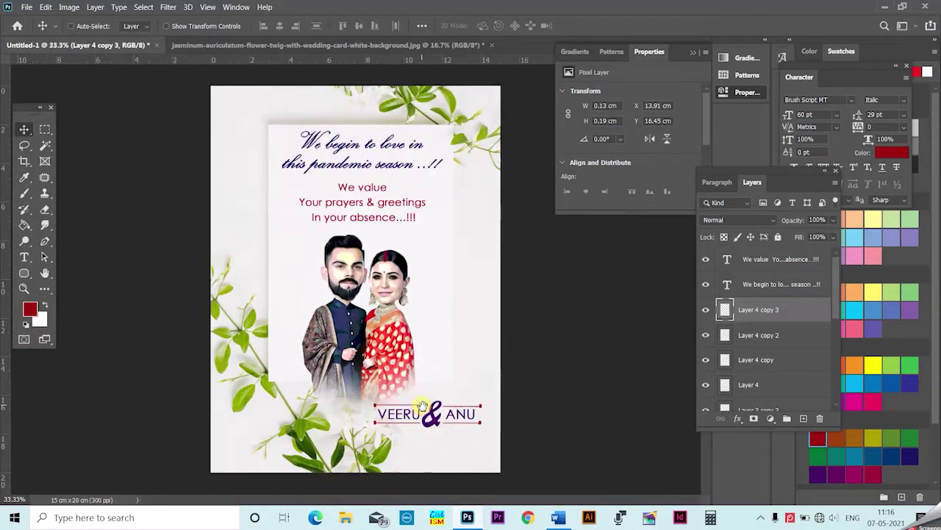
left_click(557, 517)
left_click(151, 373)
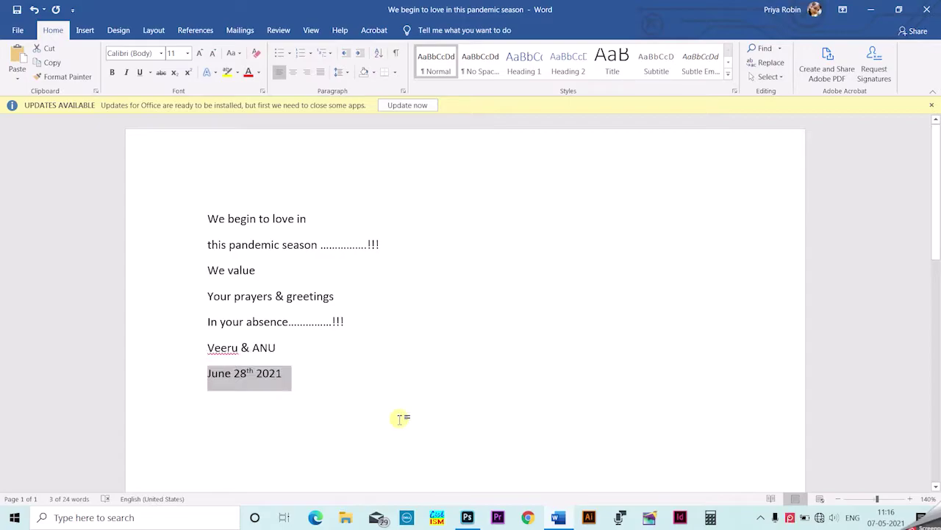
left_click(467, 517)
left_click(24, 256)
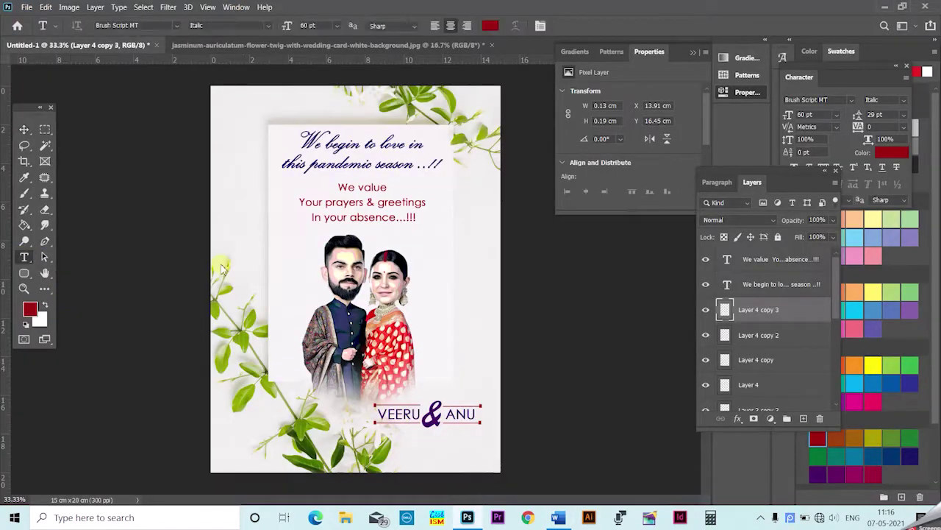
left_click(405, 449)
- Paste the date at 18 pt and move it below VEERU & ANU
key("ctrl+v")
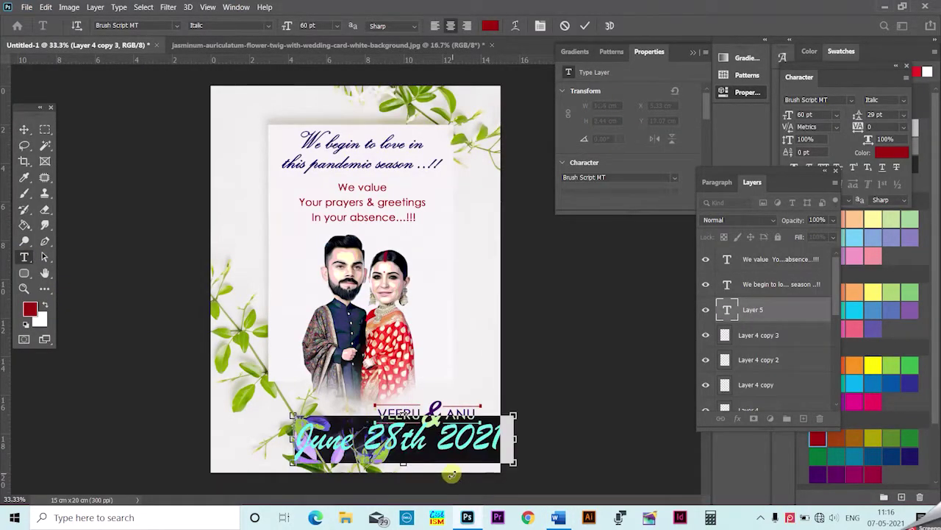
key("ctrl+shift+comma")
key("ctrl+shift+comma")
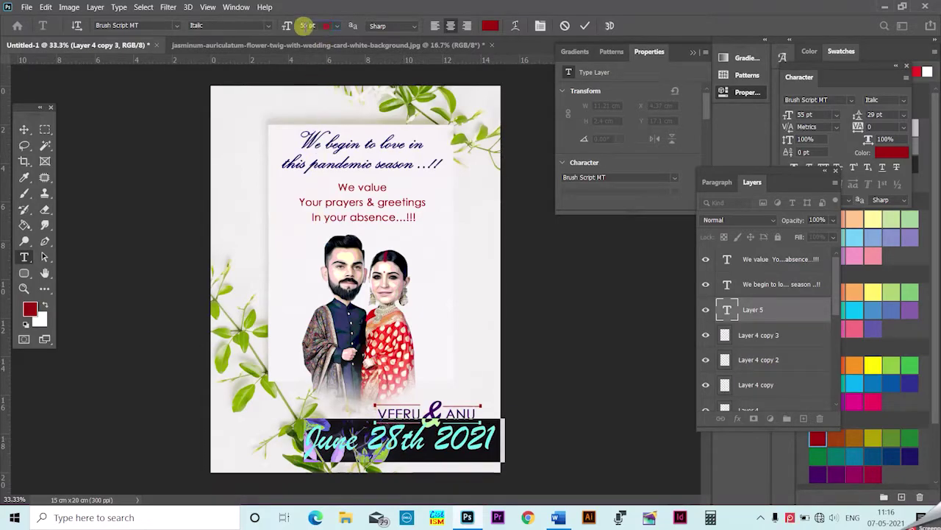
type("0")
key("Return")
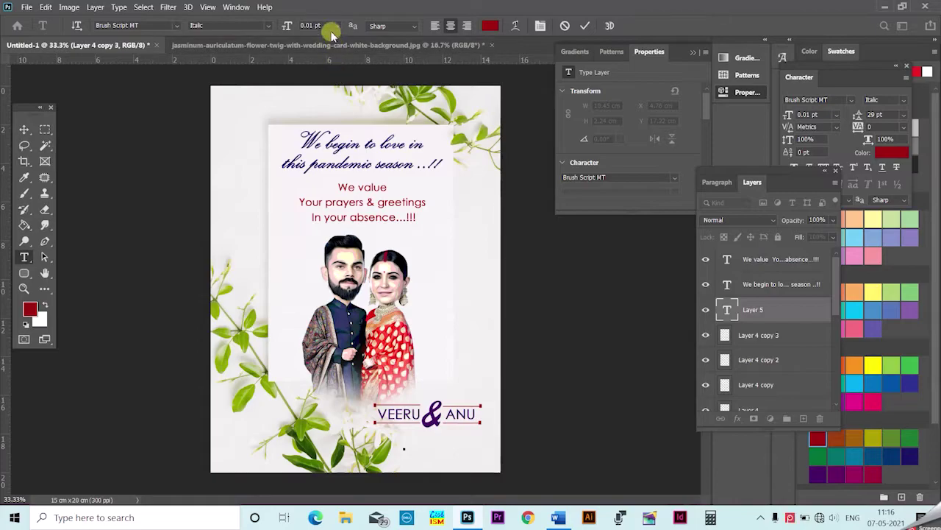
type("8")
key("Return")
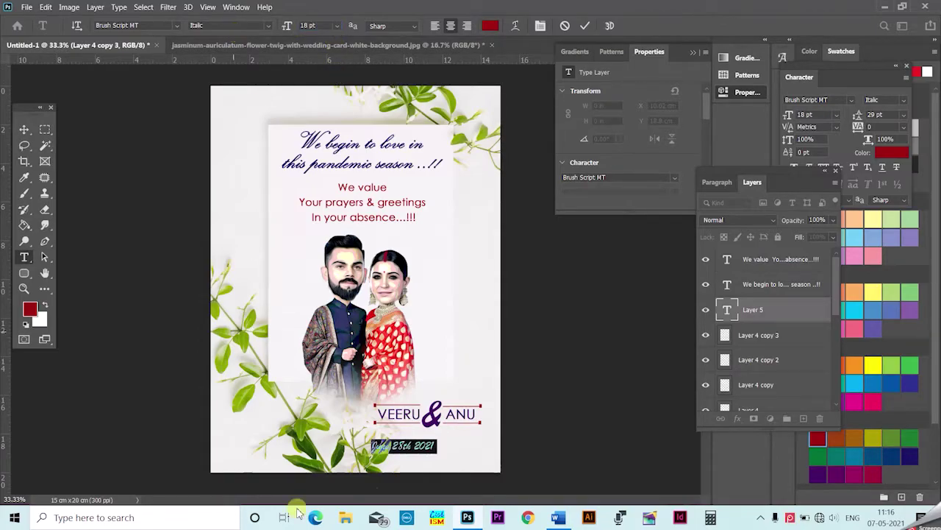
left_click(24, 129)
mouse_move(409, 436)
left_mouse_down()
mouse_move(449, 442)
mouse_move(440, 440)
left_mouse_up()
- Enlarge the date text to 20 pt
left_click(25, 256)
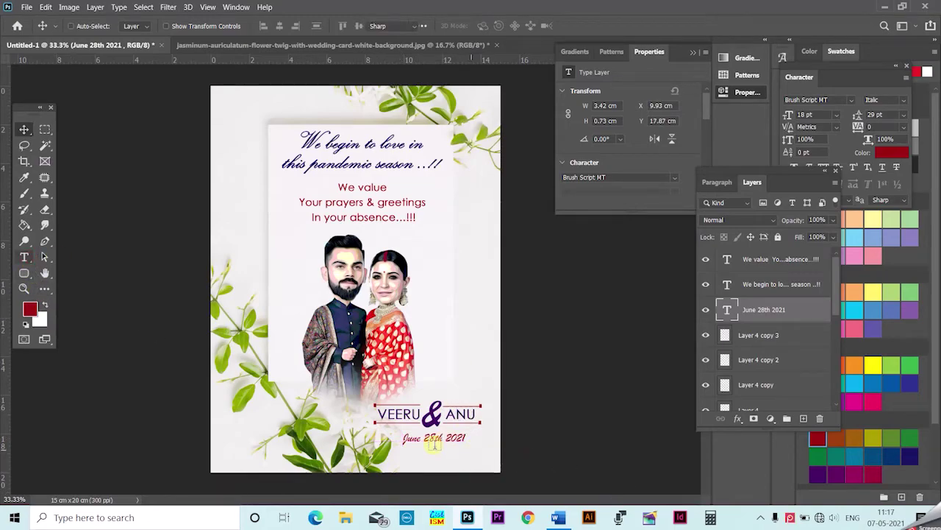
left_click(433, 444)
key("ctrl+a")
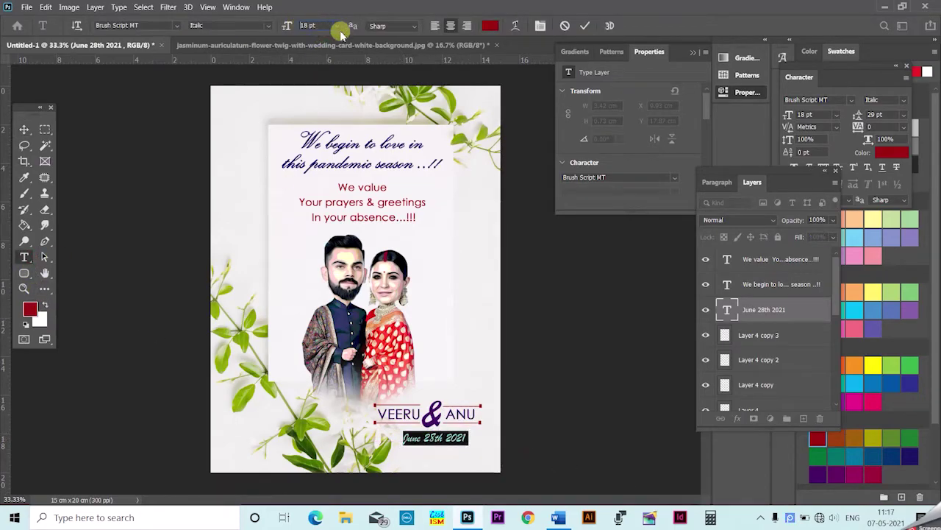
type("20")
key("Return")
left_click(24, 129)
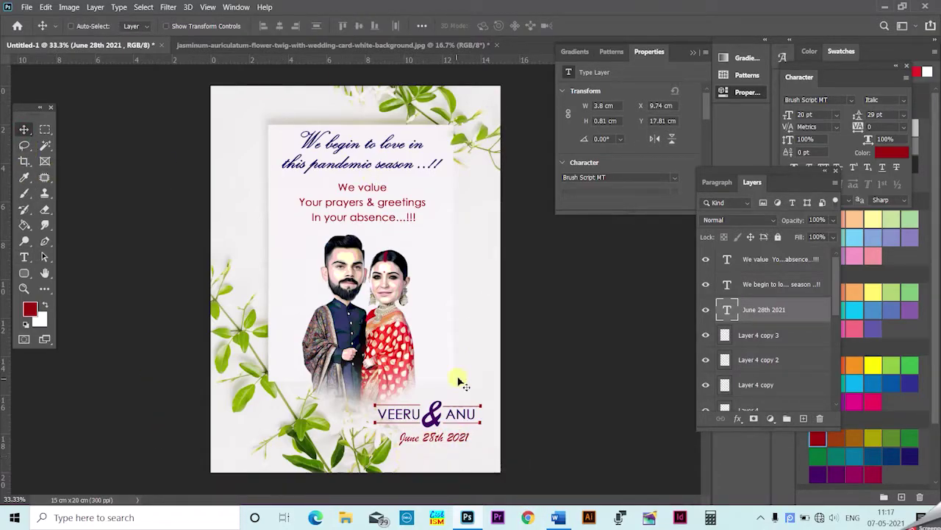
- Save the card to this computer as 'wedding invitaion card.psd'
key("ctrl+s")
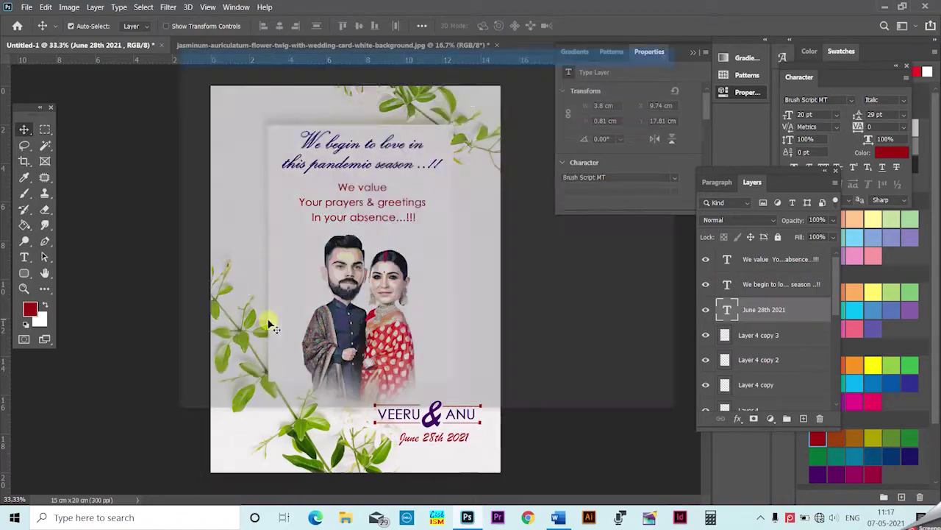
left_click(524, 350)
type("wedding invitaion card")
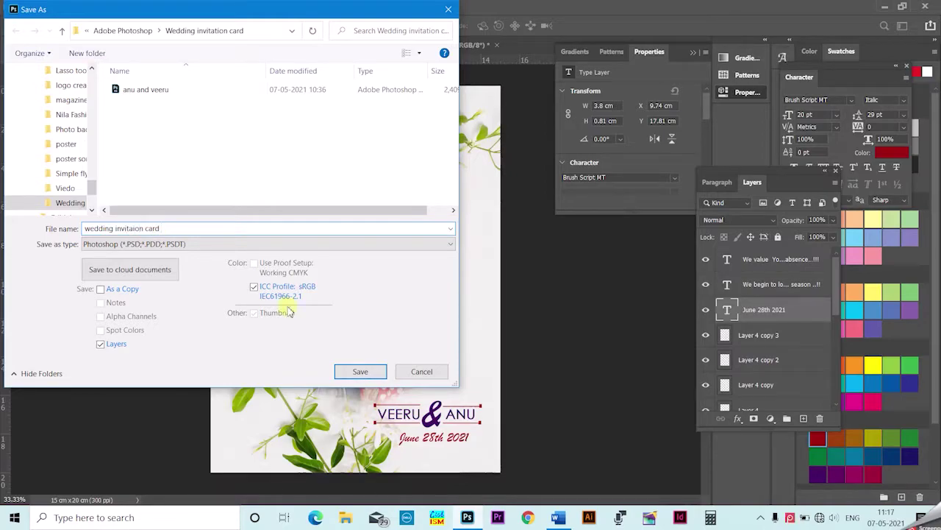
left_click(359, 371)
left_click(604, 140)
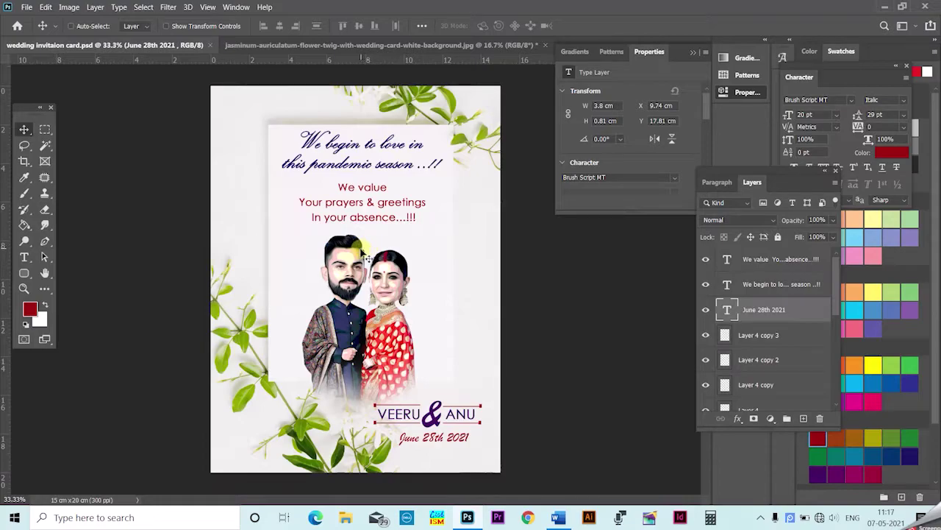
- Switch to the Brush tool
key("b")
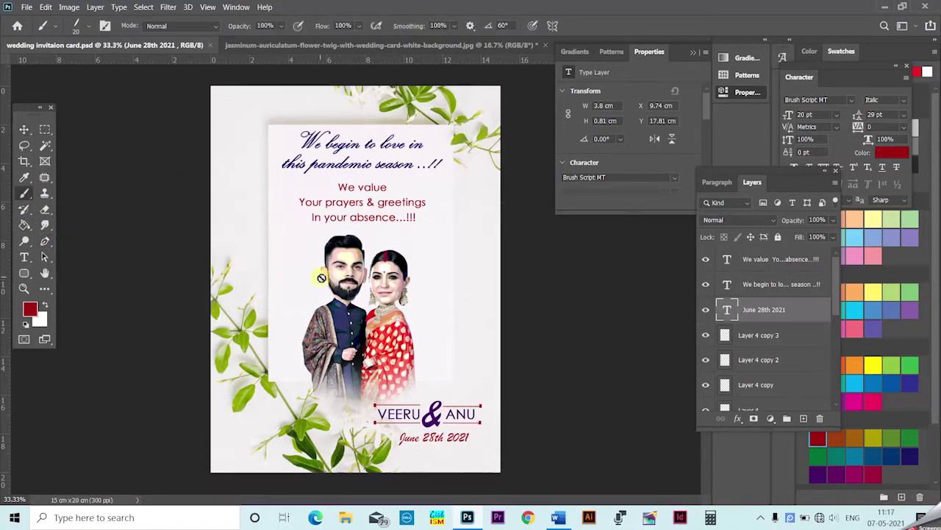
left_click(25, 129)
left_click(25, 192)
- Add a new empty layer for the splash, trying and then undoing a test stroke
right_click(339, 230)
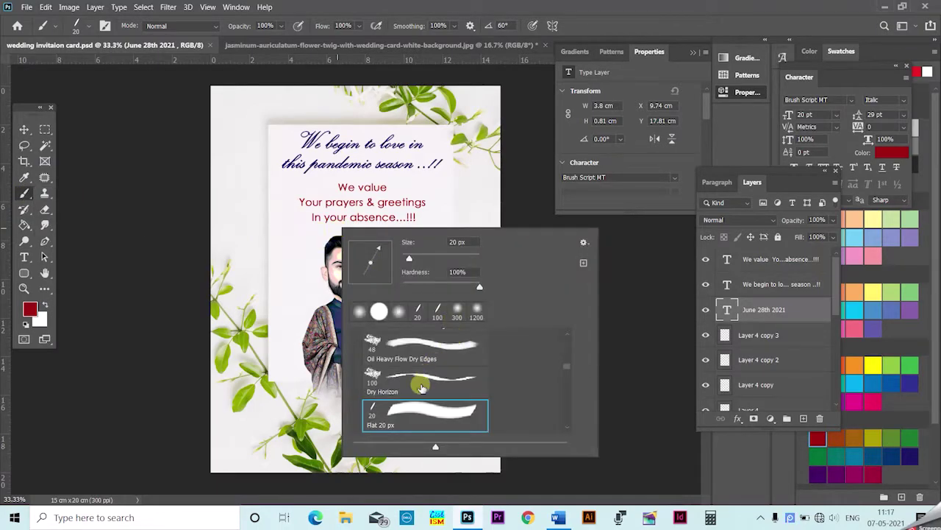
left_click(616, 341)
left_click(515, 214)
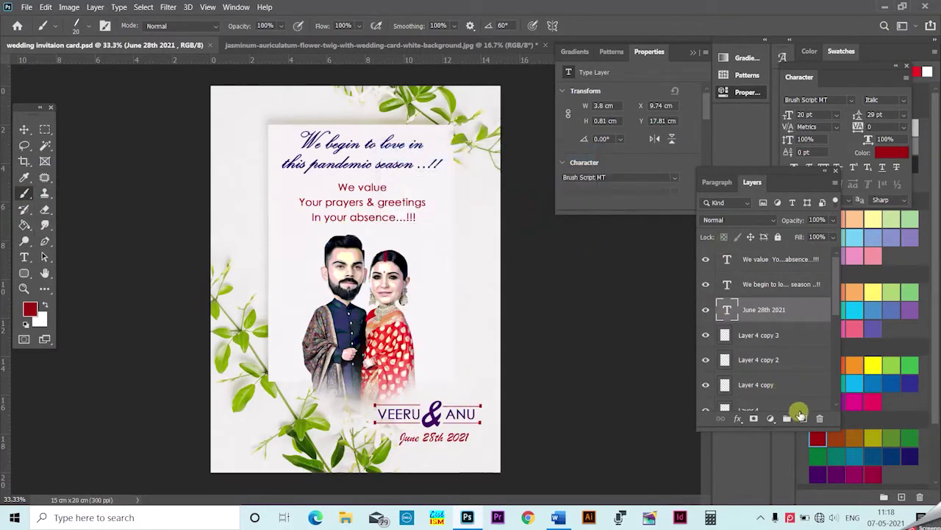
left_click(804, 420)
left_click_drag(375, 302, 305, 302)
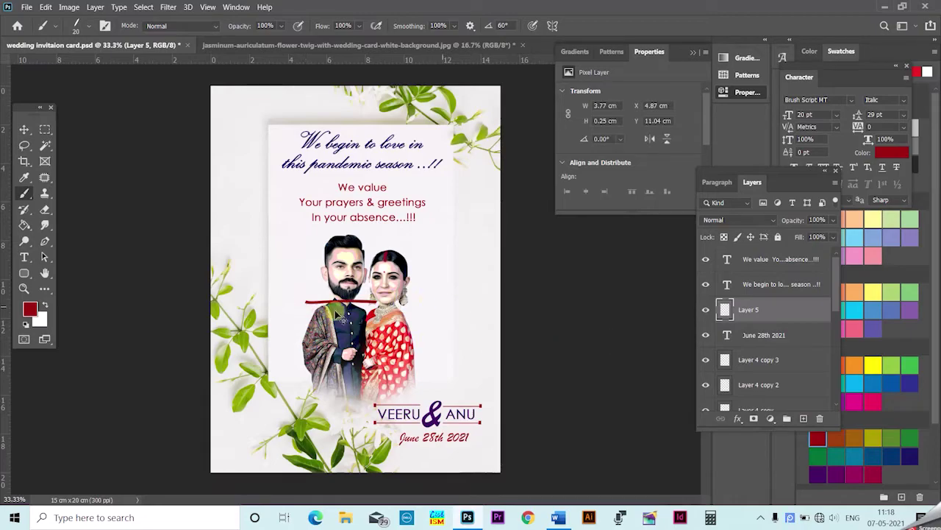
key("ctrl+z")
- Paint a broad orange stroke over the couple with a smaller Oil Heavy Flow Dry Edges brush
right_click(321, 307)
left_click(399, 393)
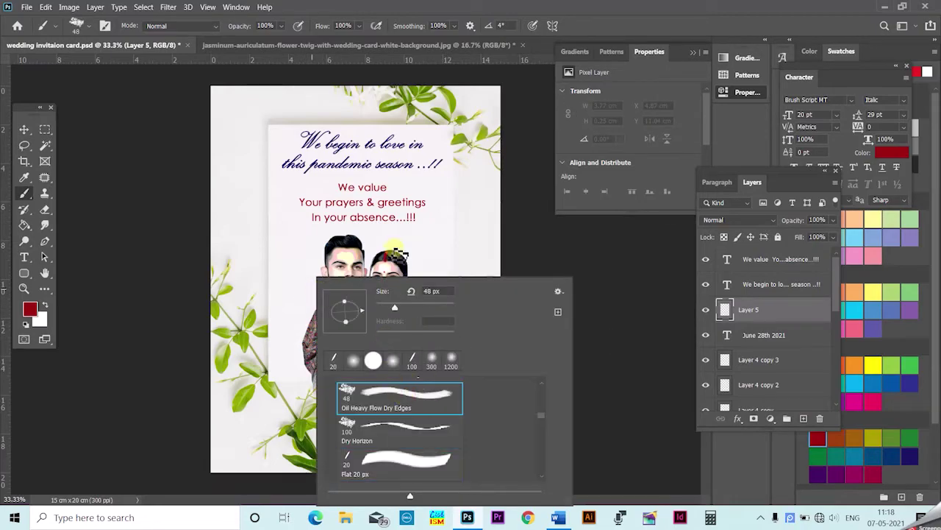
left_click(601, 242)
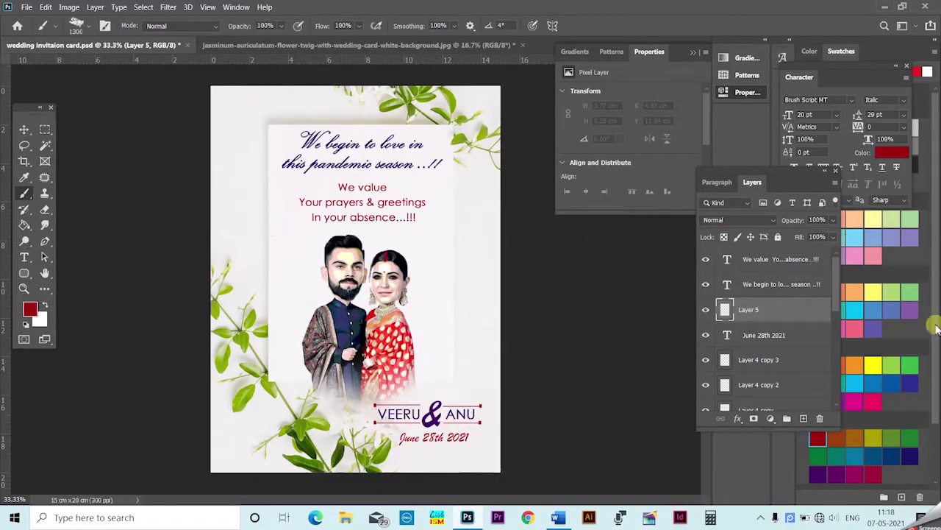
key("bracketleft")
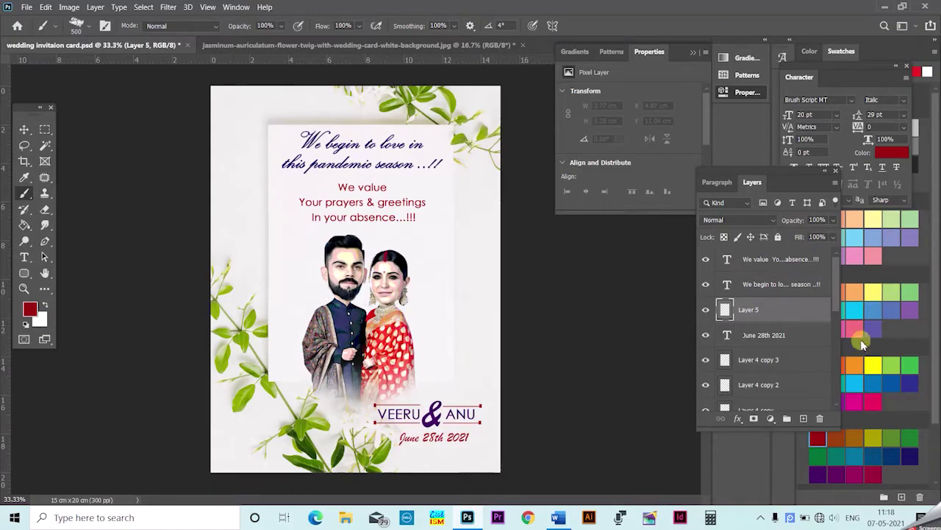
left_click_drag(809, 172, 746, 181)
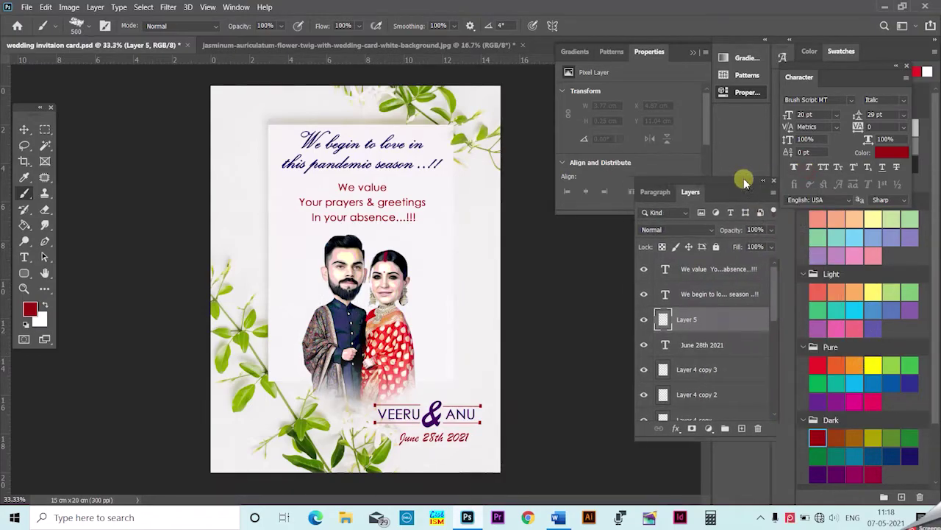
left_click(855, 366)
left_click_drag(305, 275, 424, 378)
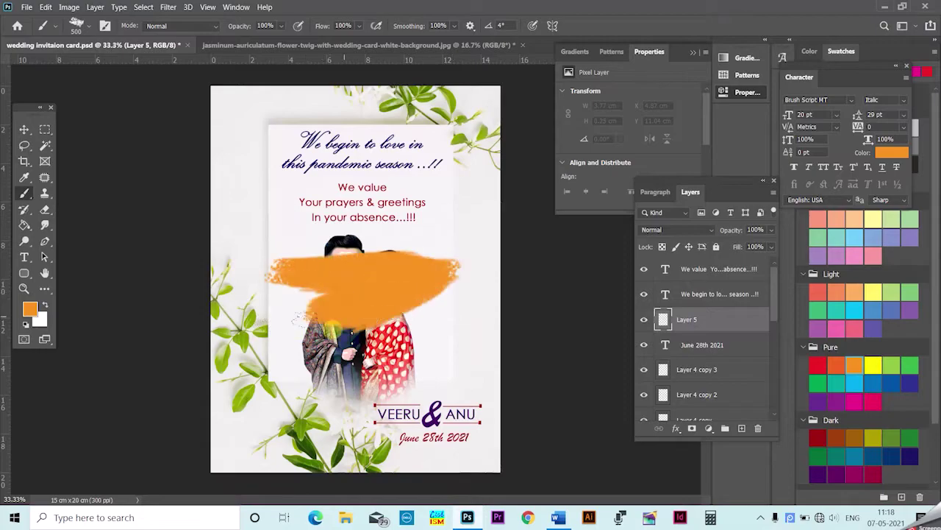
- Drag Layer 5 below Layer 1 in the Layers panel, placing the splash behind the couple
key("v")
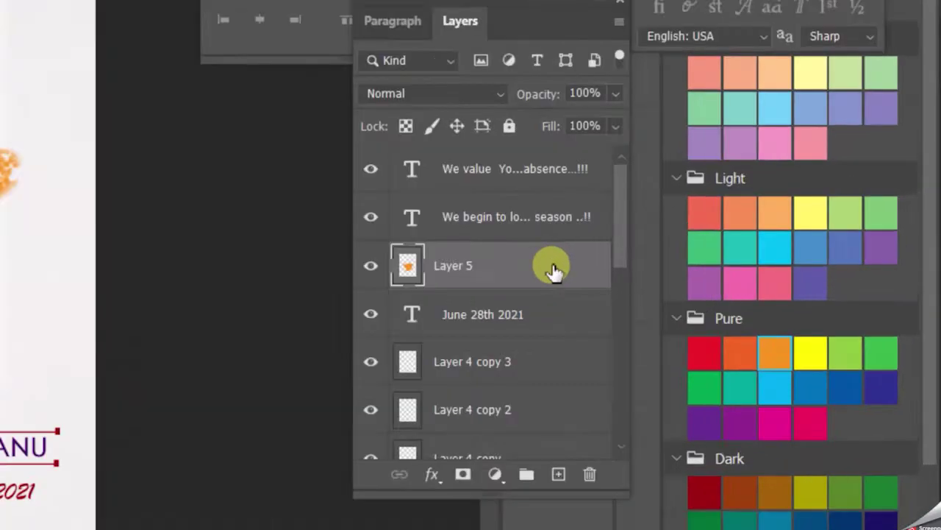
left_click_drag(736, 319, 728, 386)
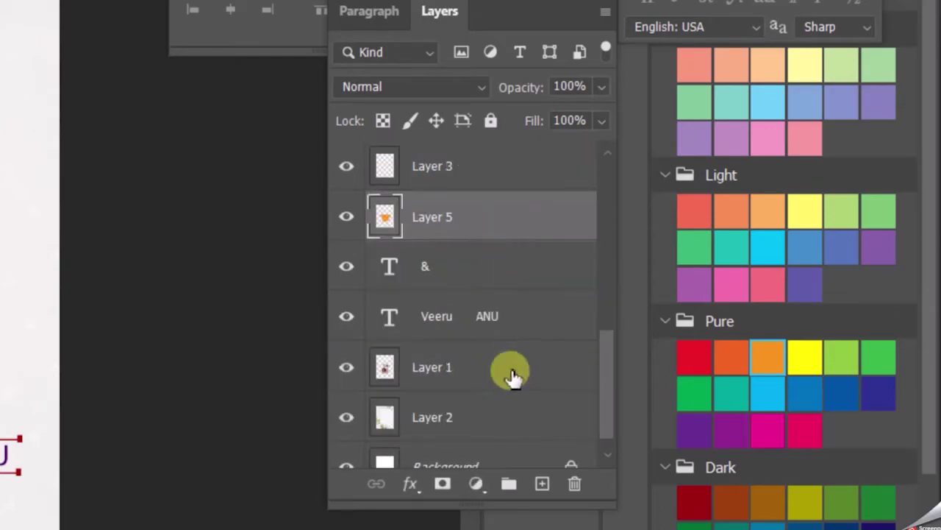
left_click_drag(515, 399, 507, 434)
left_click_drag(487, 390, 481, 339)
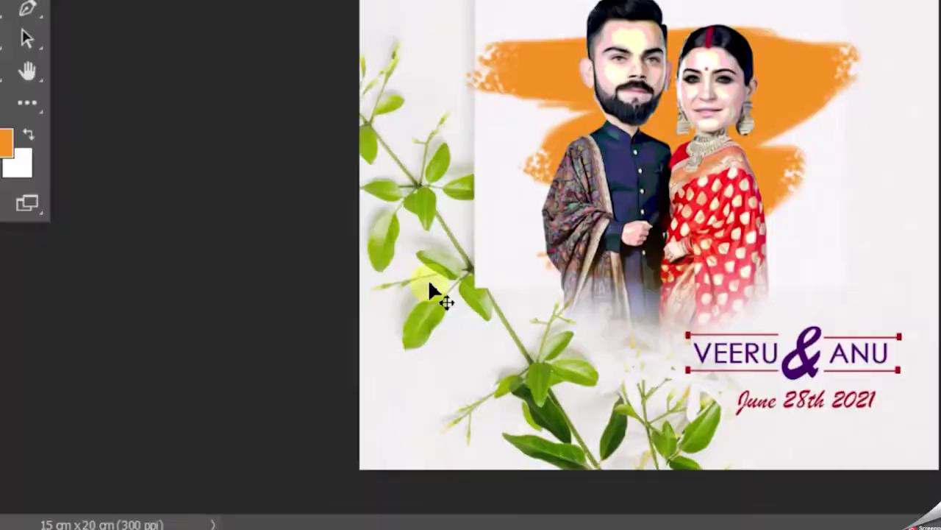
key("ctrl+t")
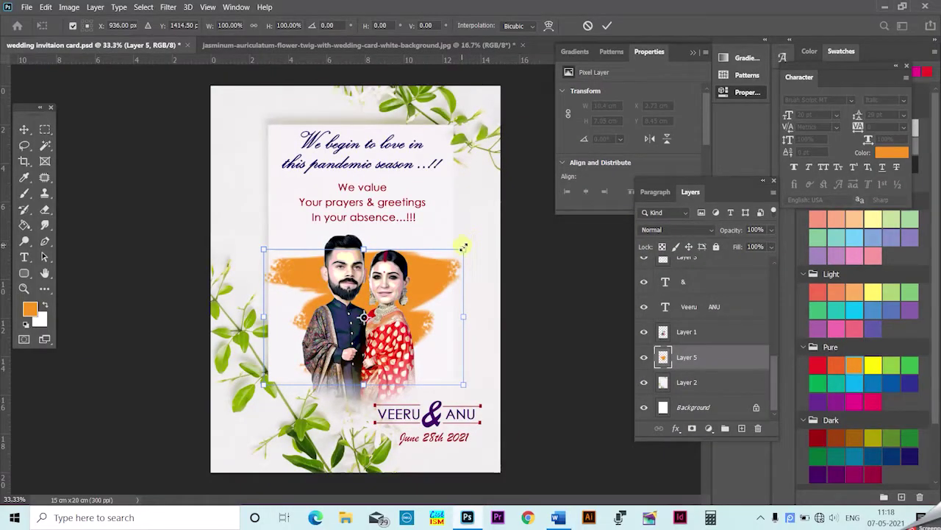
- Stretch the orange splash taller and wider, then nudge it slightly left
left_click_drag(463, 248, 470, 247)
left_click_drag(363, 249, 368, 221)
left_click_drag(367, 383, 367, 418)
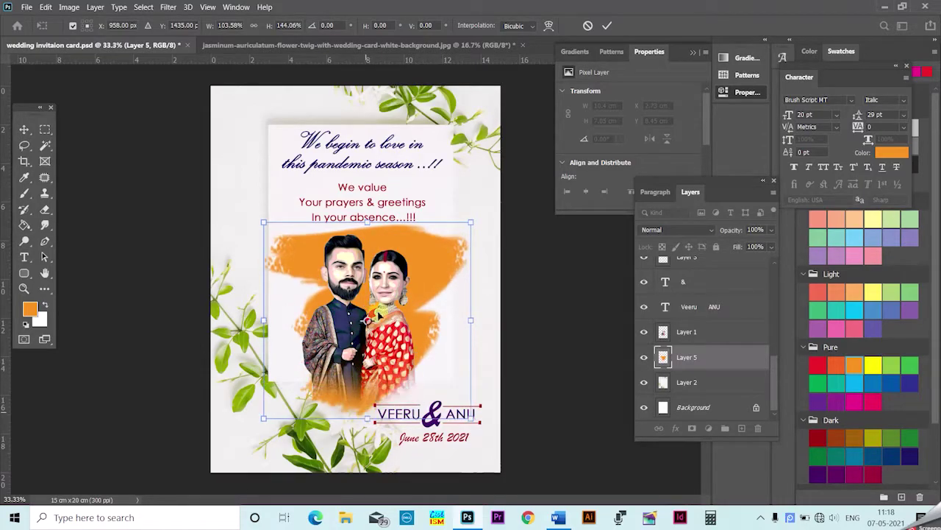
left_click_drag(267, 318, 274, 318)
left_click_drag(470, 318, 471, 317)
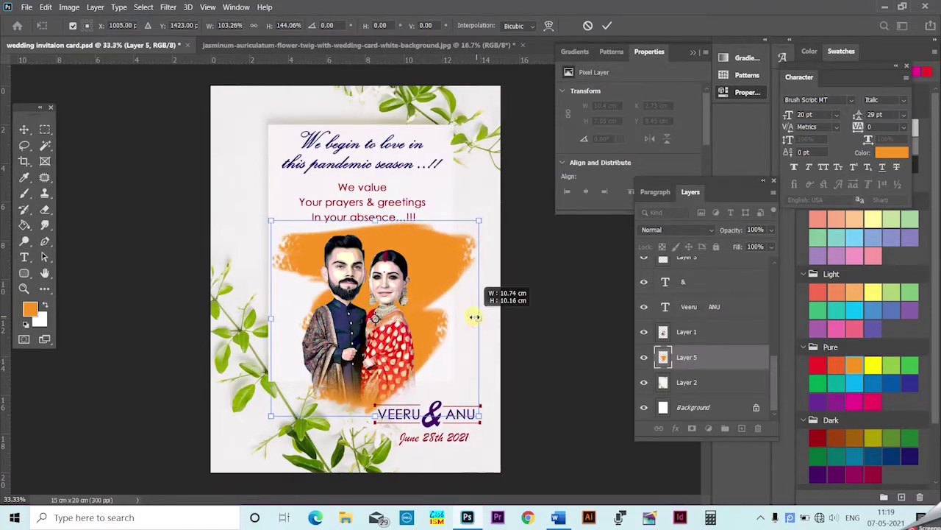
left_click_drag(272, 317, 281, 317)
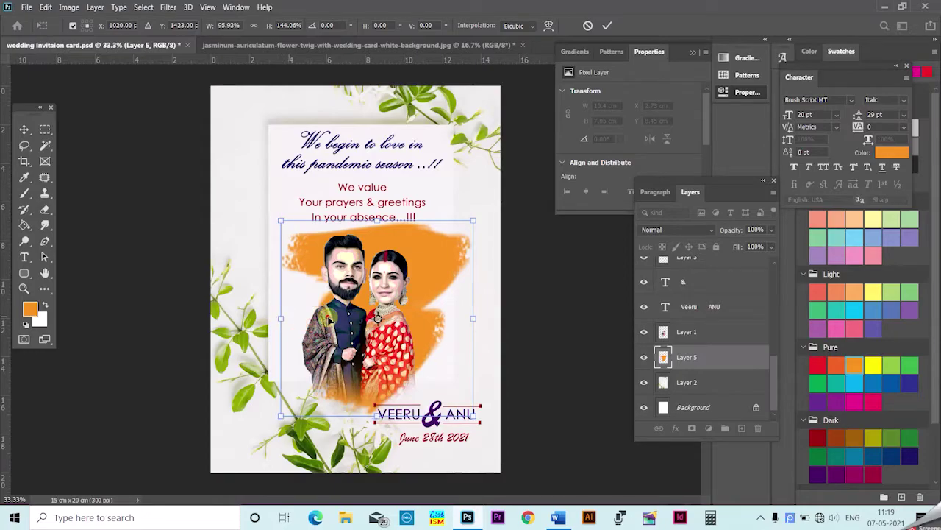
key("Return")
left_click_drag(442, 320, 433, 318)
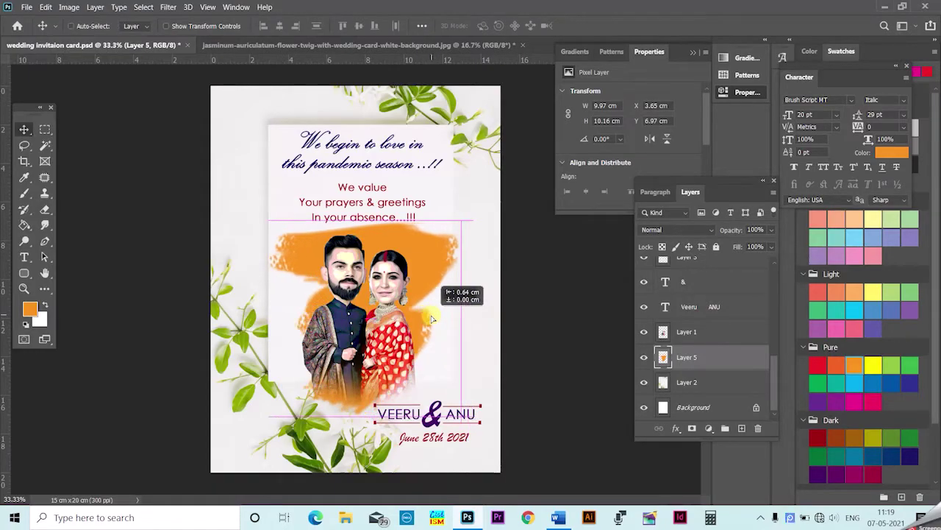
- Widen the splash slightly toward the right, then switch to the Eraser's brush presets
key("ctrl+t")
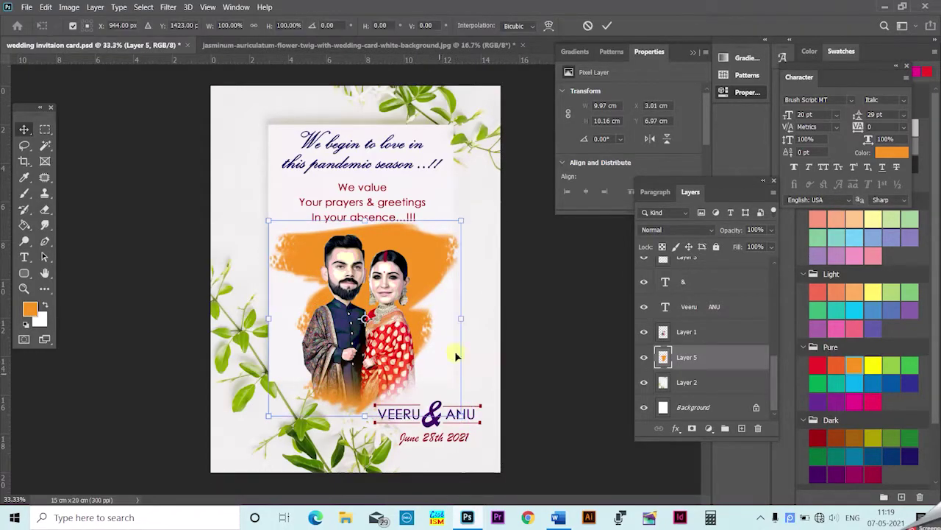
left_click_drag(461, 318, 464, 319)
key("Return")
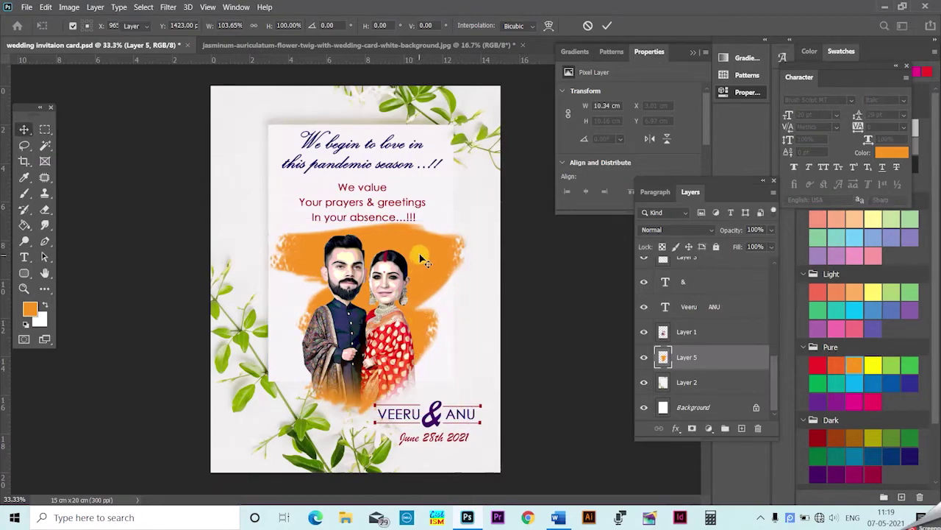
key("e")
right_click(423, 253)
- Select the Chalk 1 brush preset and return to the Brush tool
left_click(485, 401)
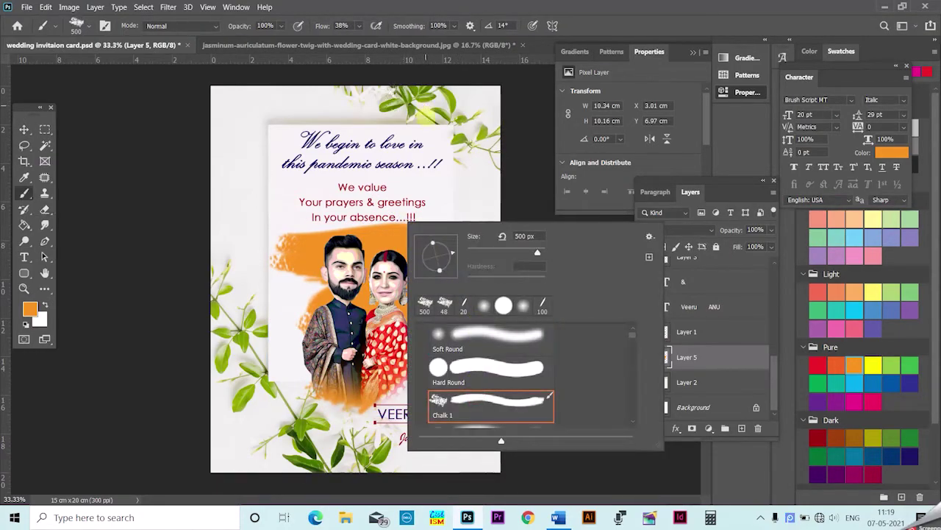
key("Return")
key("b")
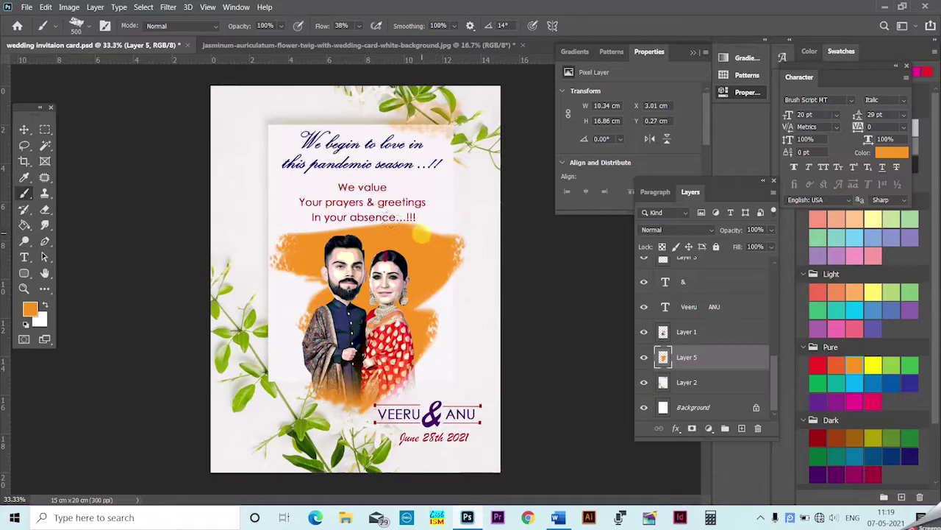
key("e")
right_click(398, 217)
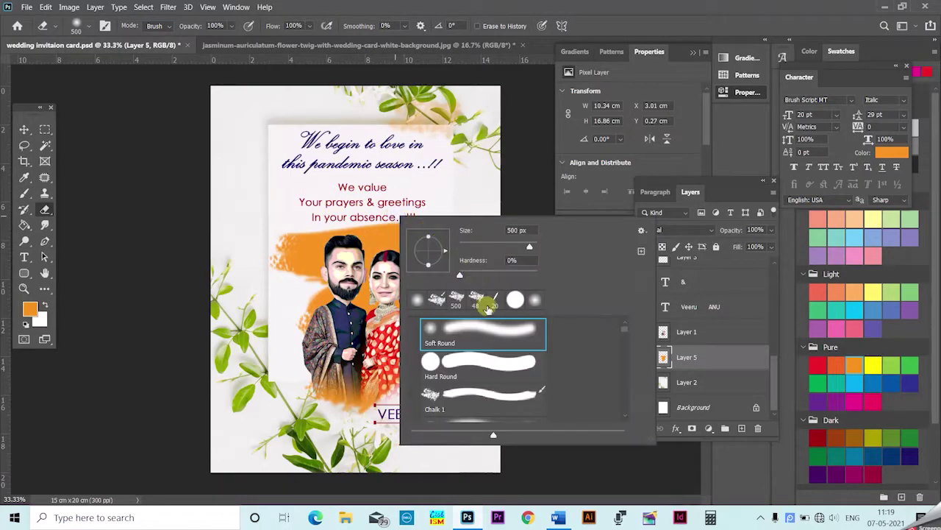
left_click(469, 400)
key("b")
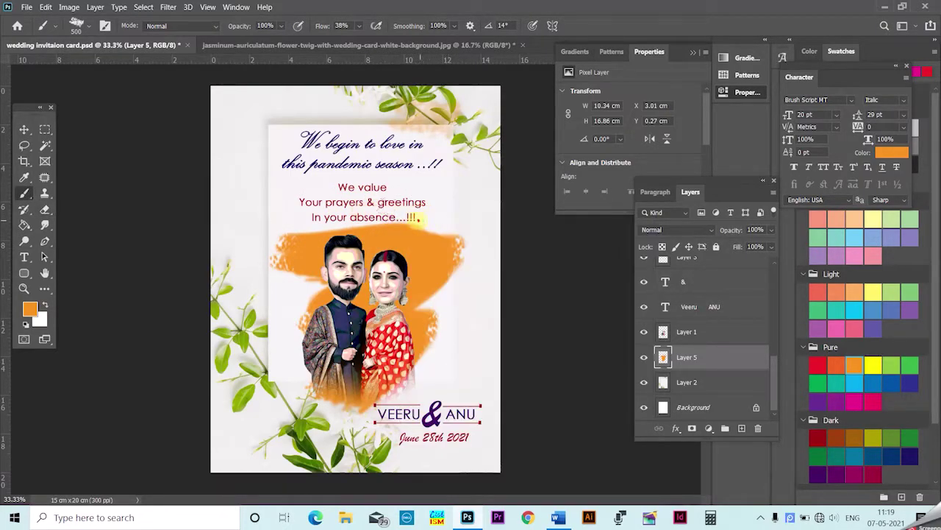
- Squash the orange splash down slightly from its top edge
key("ctrl+t")
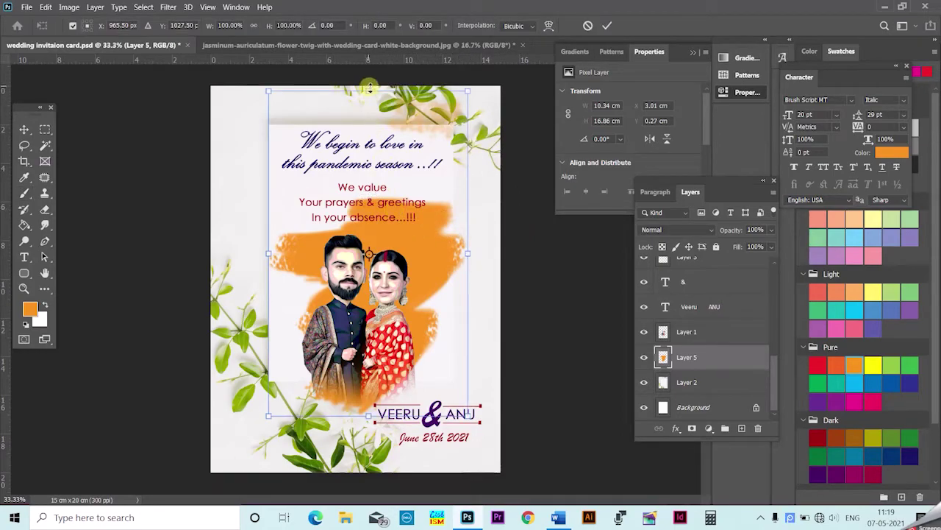
left_click_drag(368, 88, 371, 129)
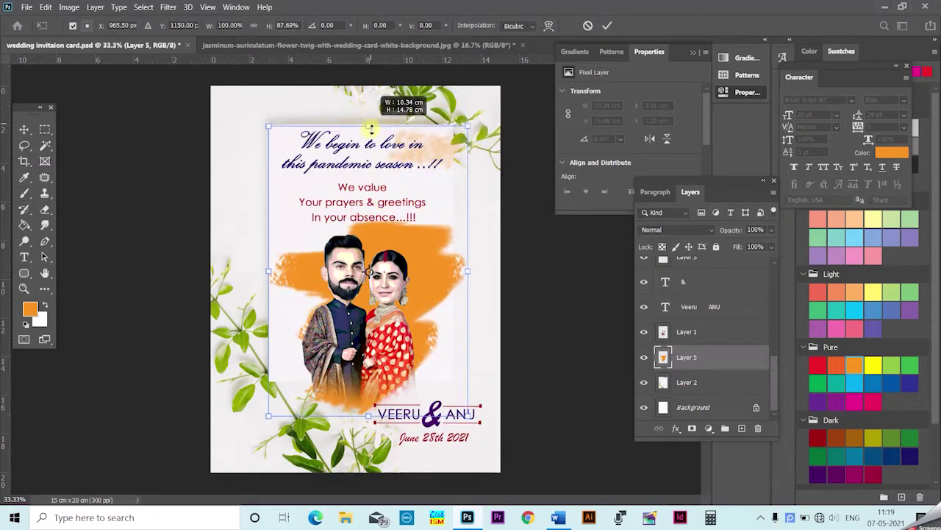
key("Return")
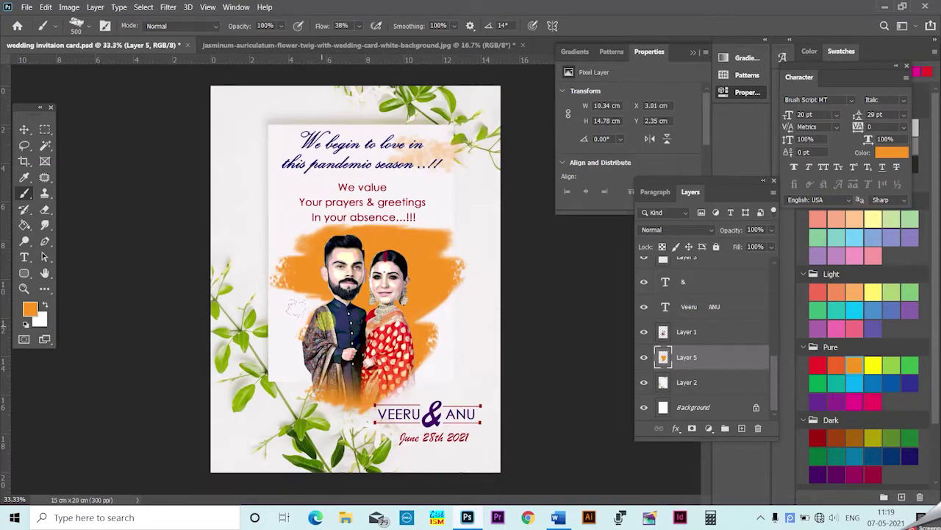
- Dab soft Chalk 1 paint onto the saree, the man's hand and his shawl
left_click(430, 329)
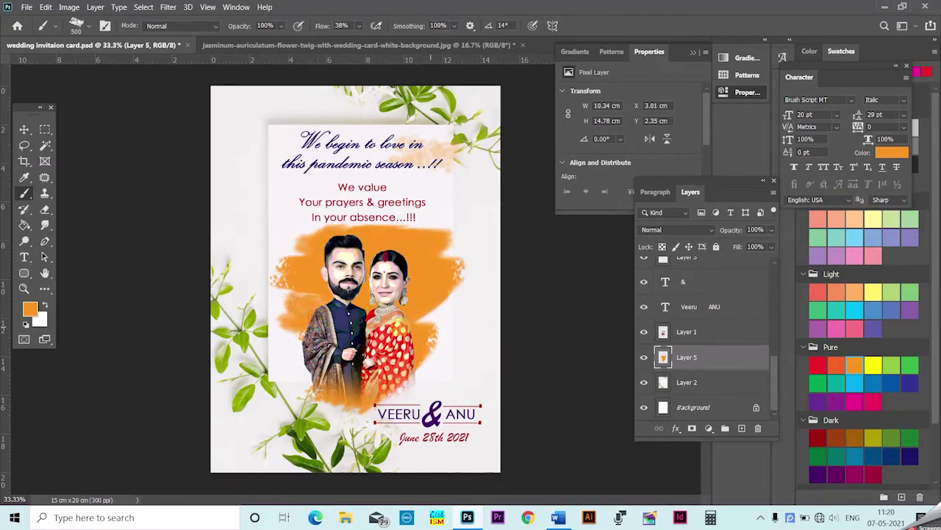
left_click(351, 351)
left_click(314, 342)
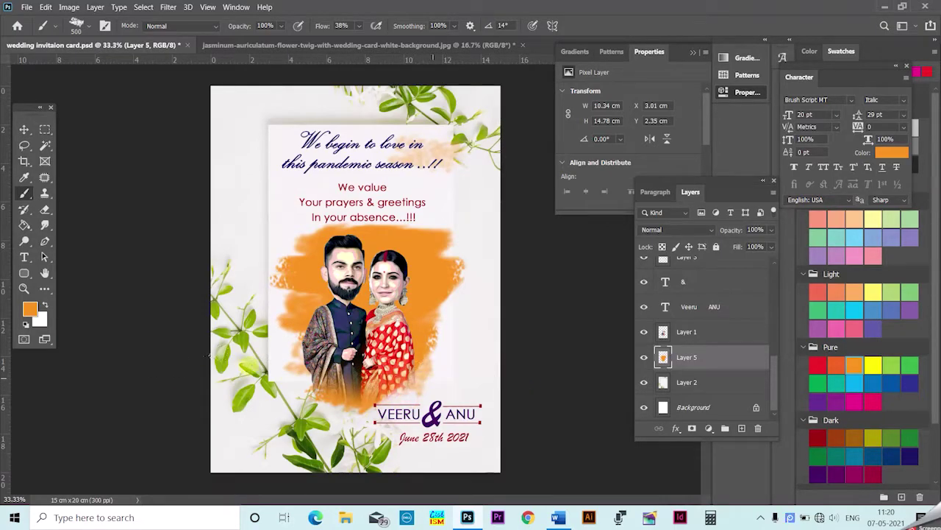
- Try shifting the splash right, then undo it and clear a trial selection around the heading
key("v")
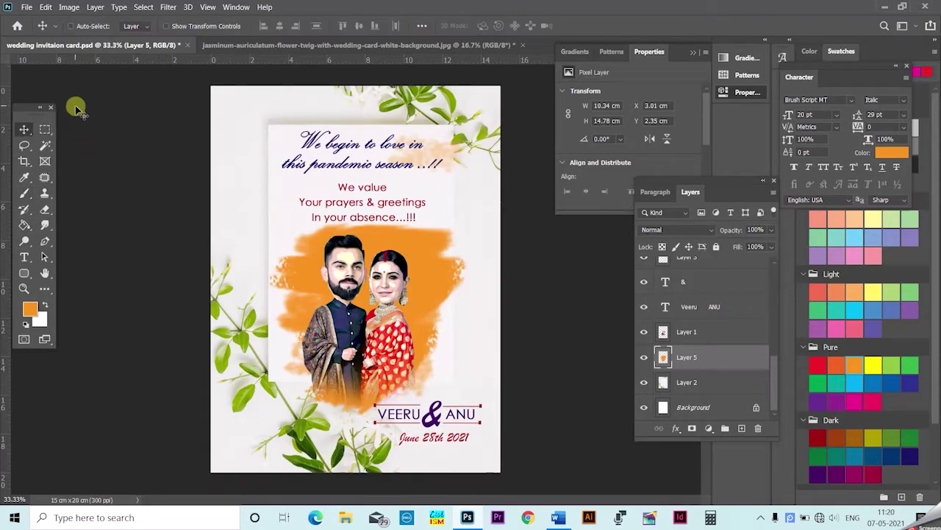
right_click(439, 152)
left_click(464, 129)
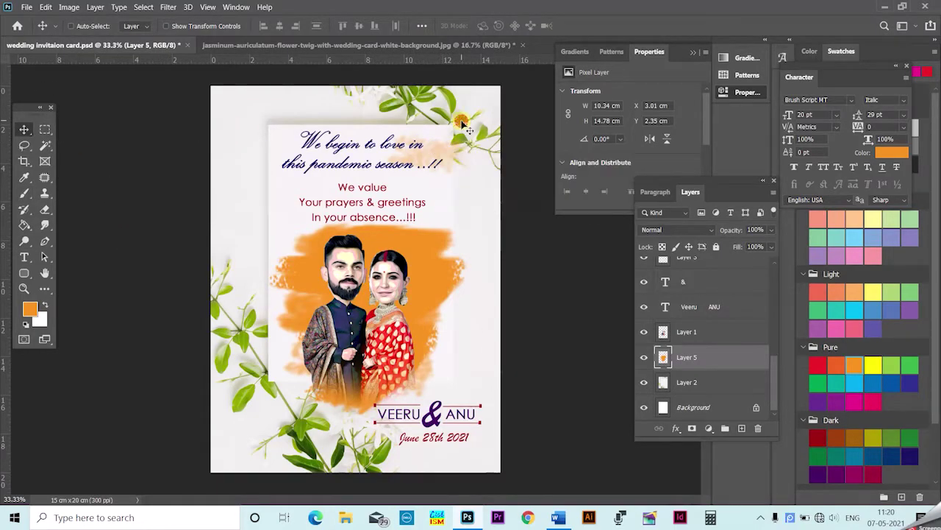
left_click_drag(433, 153, 464, 151)
key("m")
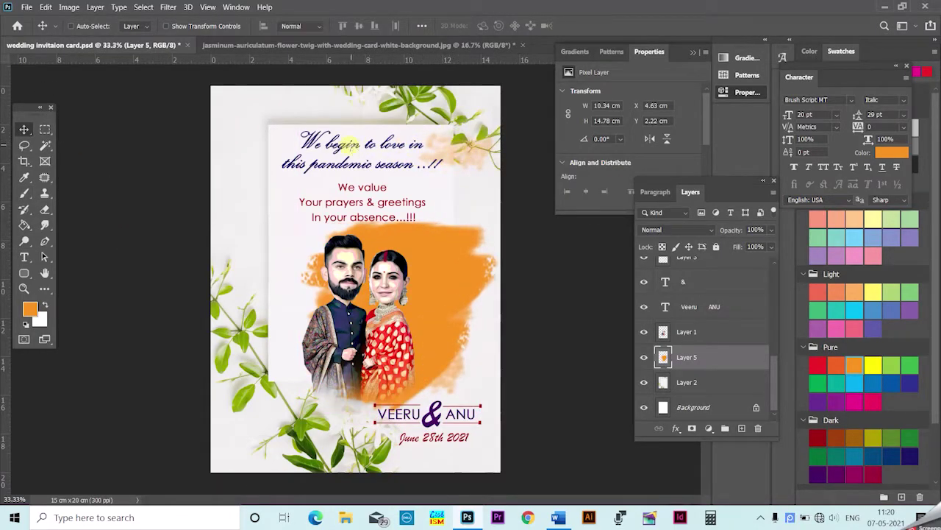
key("ctrl+z")
left_click_drag(255, 112, 504, 169)
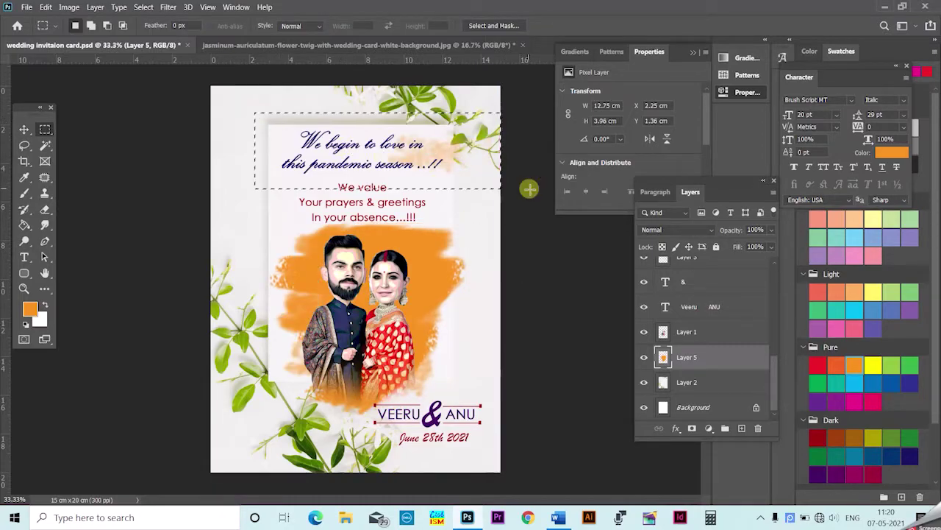
key("ctrl+d")
key("v")
- Scale the orange splash down to about 86% and nudge it slightly right and up
key("ctrl+t")
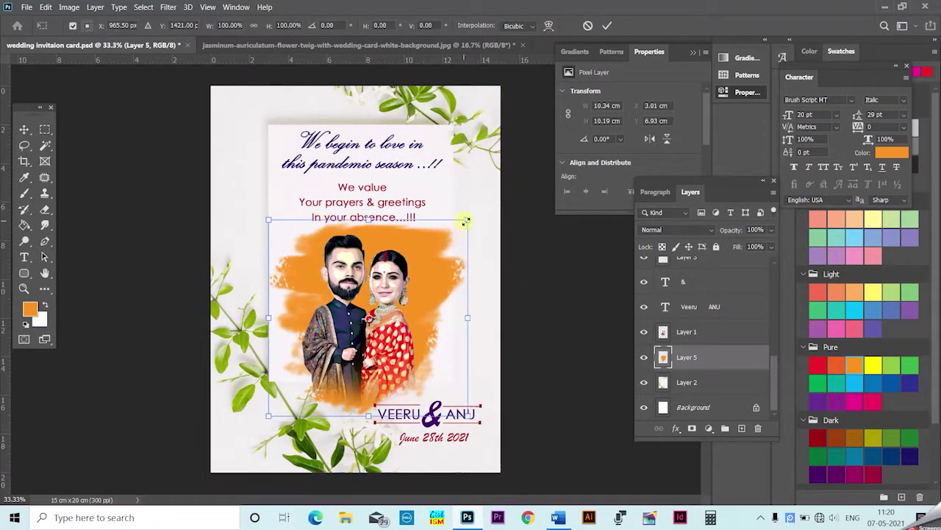
left_click_drag(465, 221, 435, 250)
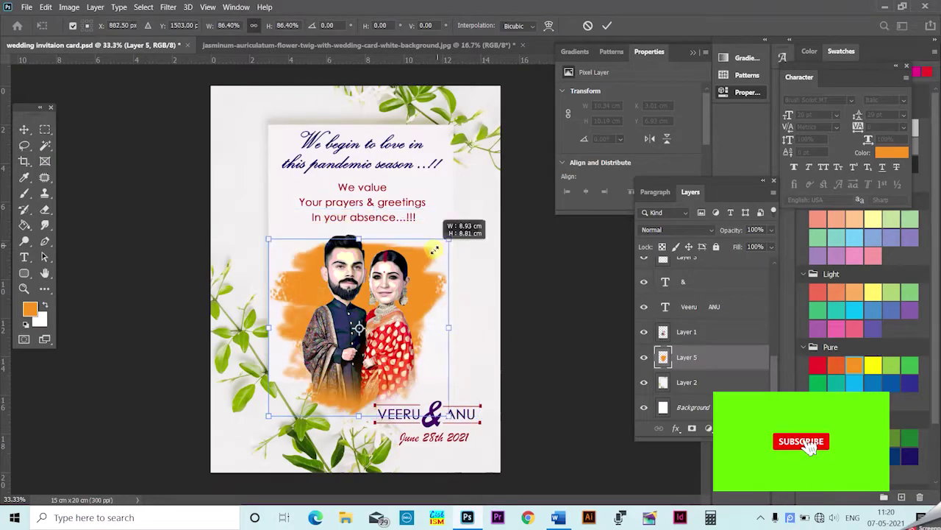
double_click(358, 313)
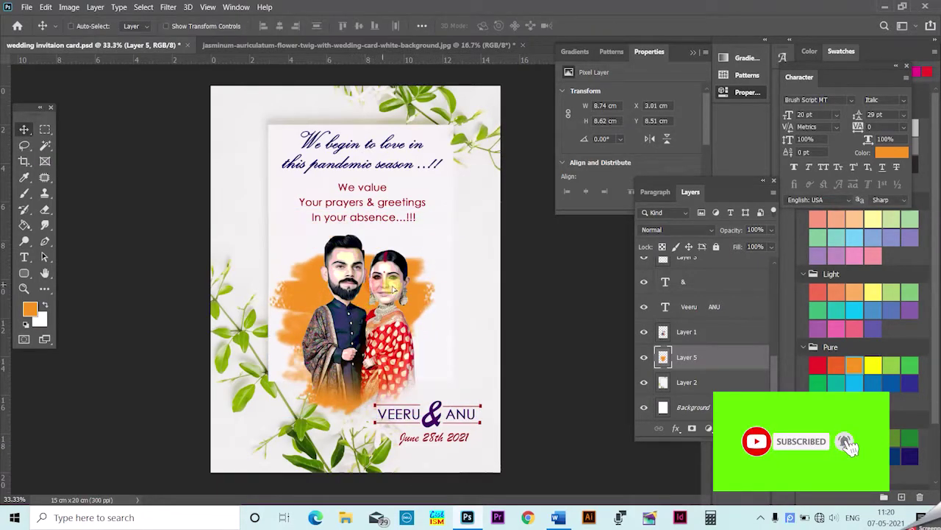
mouse_move(394, 290)
left_mouse_down()
mouse_move(386, 284)
mouse_move(439, 298)
mouse_move(403, 294)
left_mouse_up()
- Select the couple layer together with the splash and save the invitation
right_click(351, 262)
left_click(372, 290, "shift")
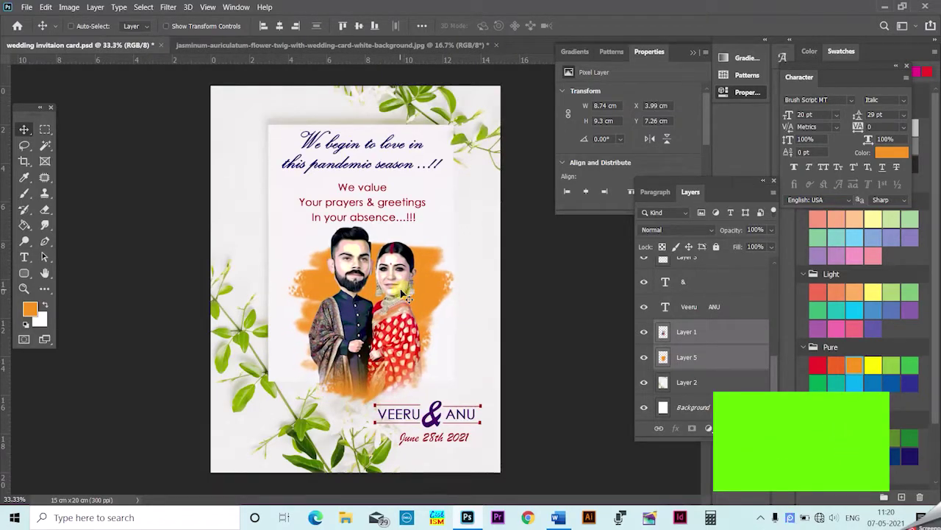
key("ctrl+s")
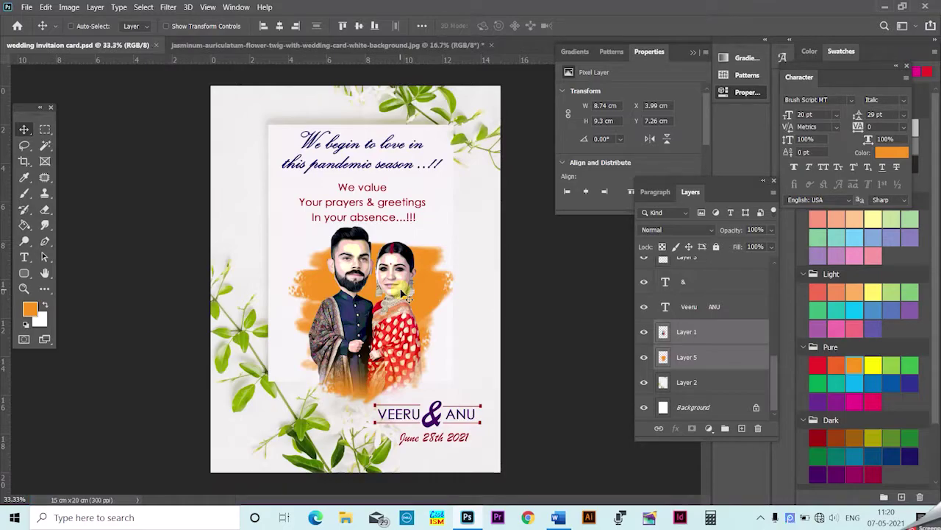
- Hide the panels, zoom in and scroll over the couple, then fit the whole card to the window
key("Tab")
left_click(463, 275)
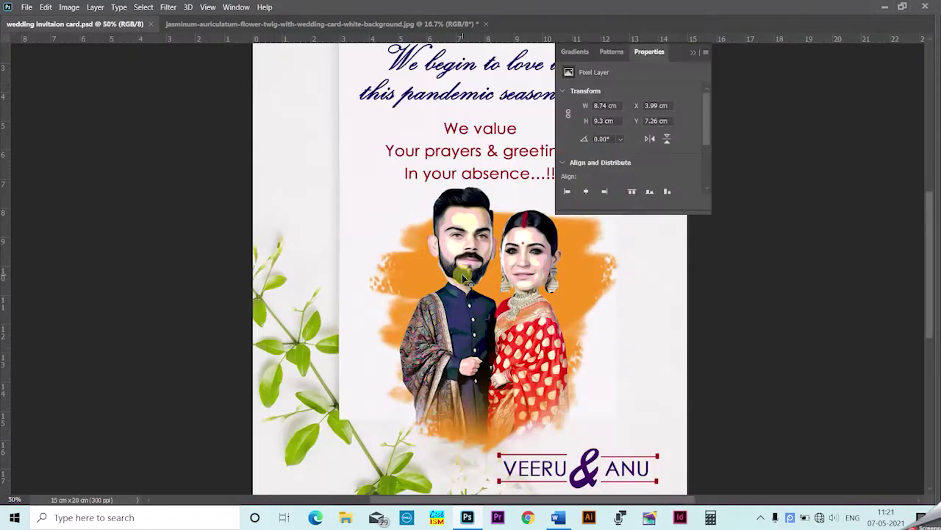
key("Tab")
key("Tab")
left_click(483, 276)
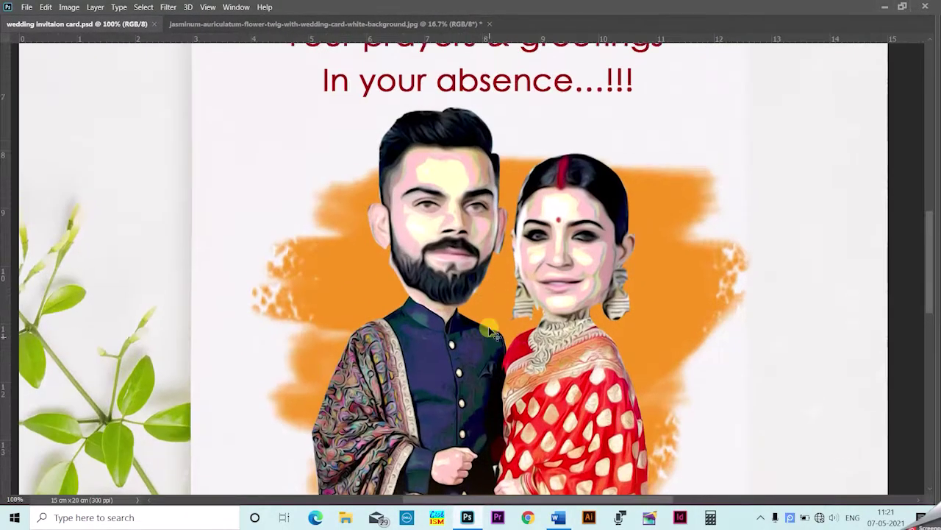
scroll(488, 326, "up", 2)
scroll(488, 325, "up", 2)
scroll(489, 331, "up", 3)
scroll(488, 335, "down", 2)
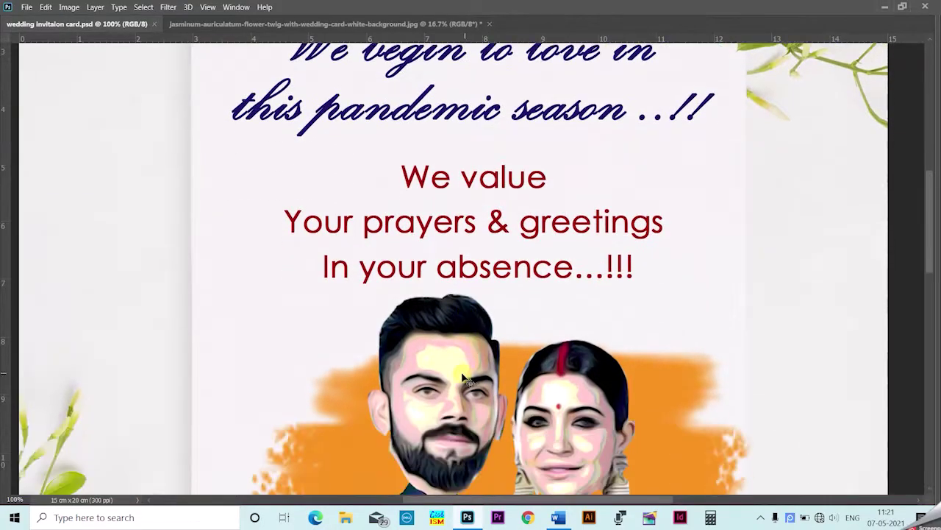
scroll(471, 361, "down", 3)
scroll(456, 383, "down", 2)
scroll(456, 382, "down", 4)
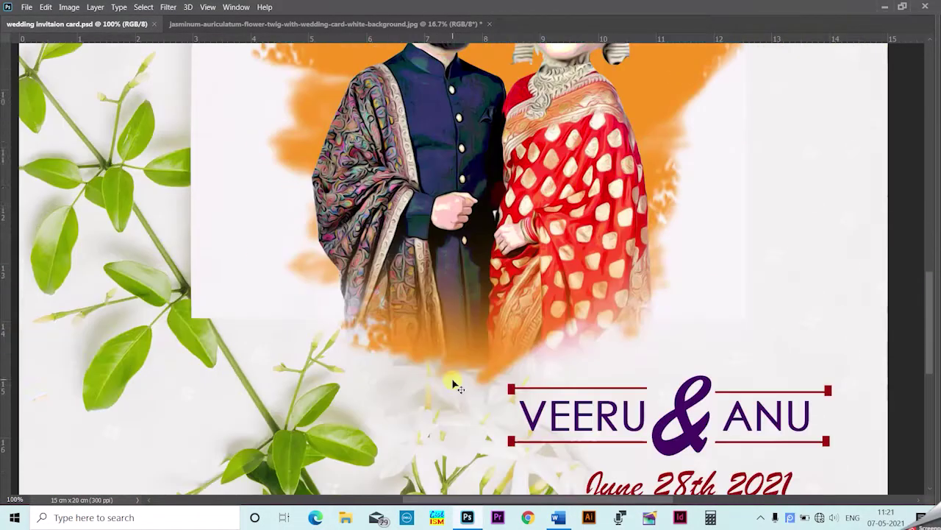
scroll(456, 384, "down", 3)
key("ctrl+0")
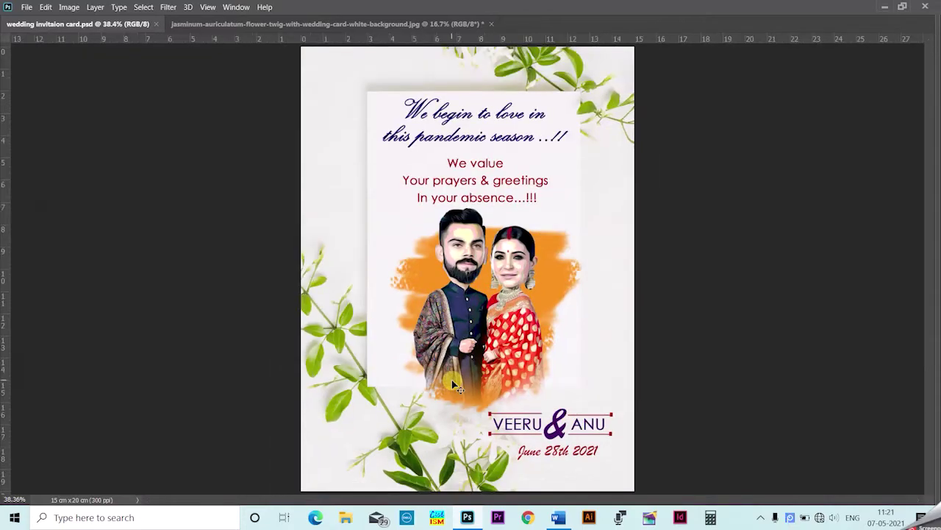